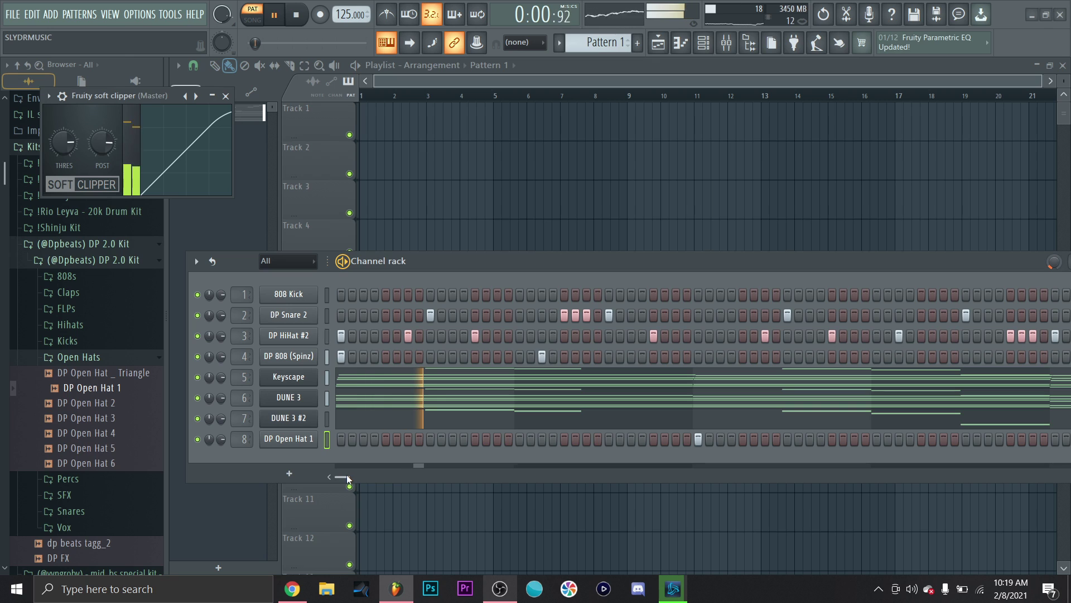
Step: Add a DP 808 (Spinz) hit at the start of bar 3 and open the channel's notes in the piano roll
click(619, 356)
click(620, 356)
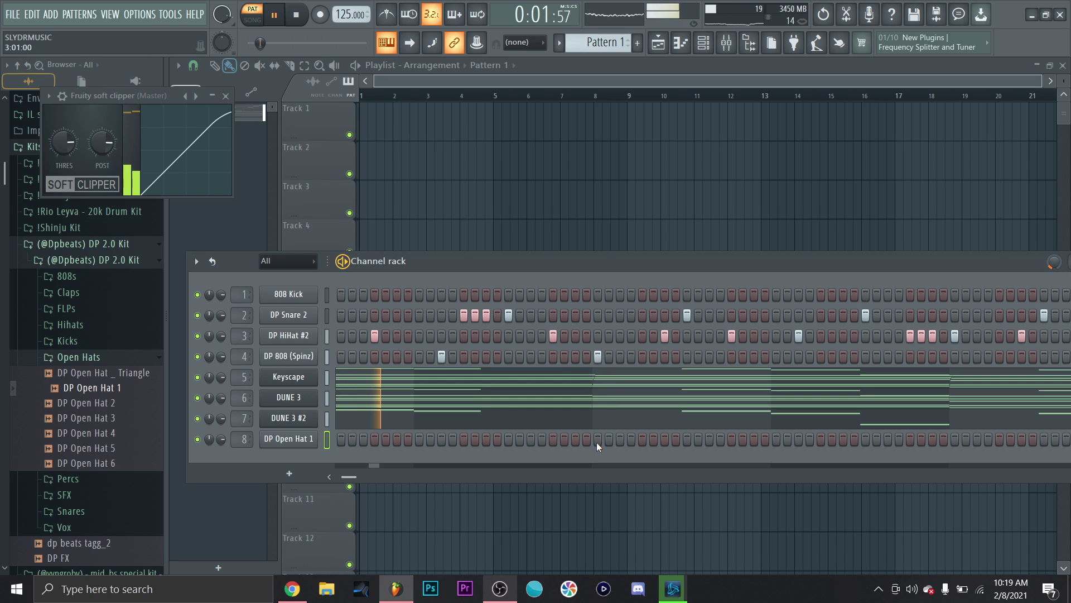
right_click(311, 354)
click(346, 364)
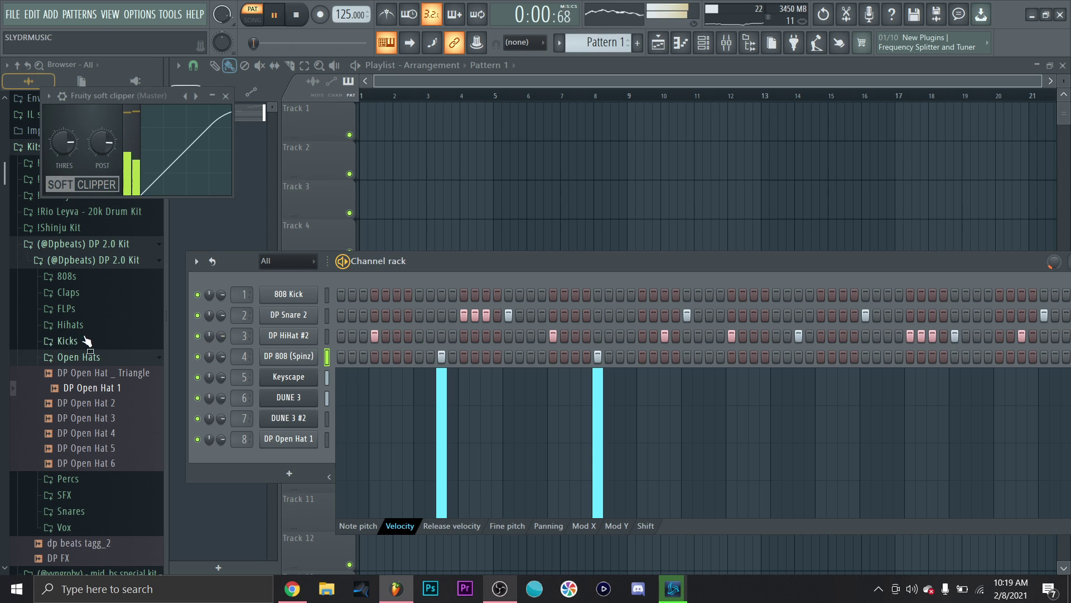
click(328, 357)
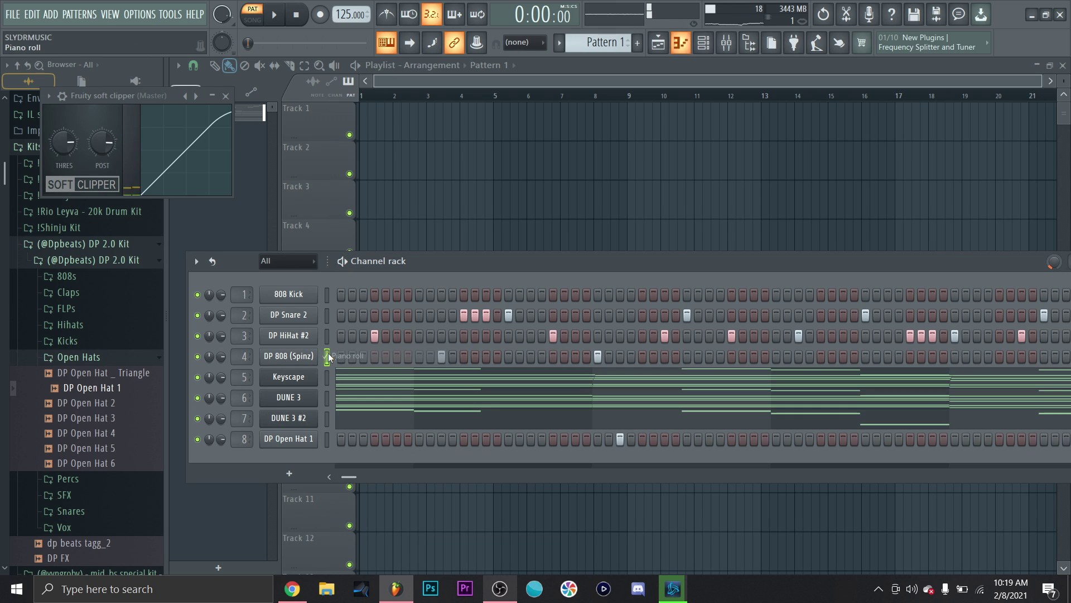
right_click(326, 357)
click(330, 351)
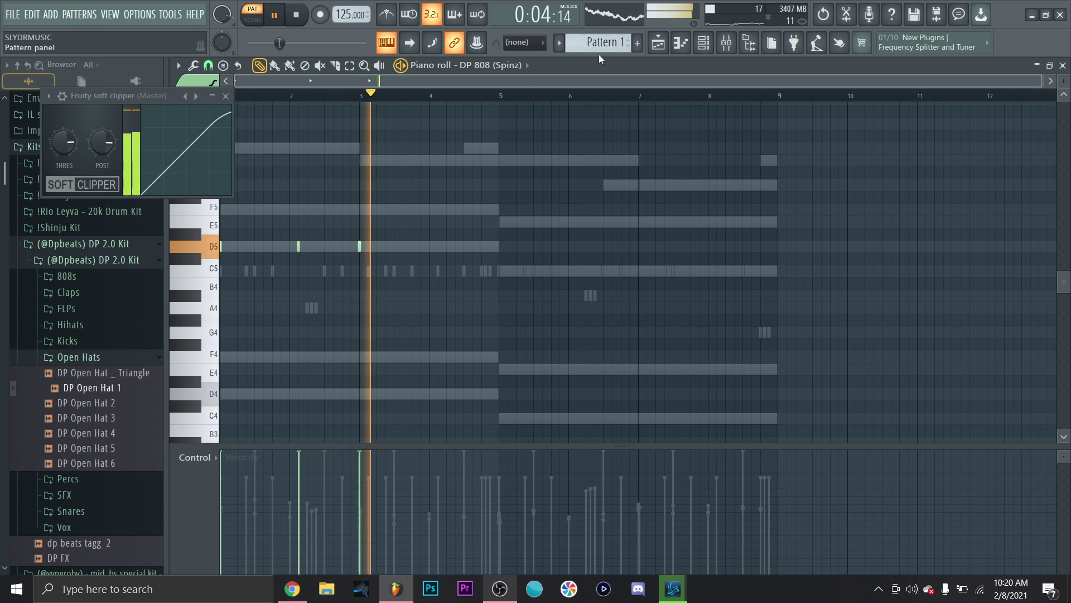
Step: Add a DP 808 (Spinz) hit at step 7 of bar 4 in the channel rack during playback
key(F6)
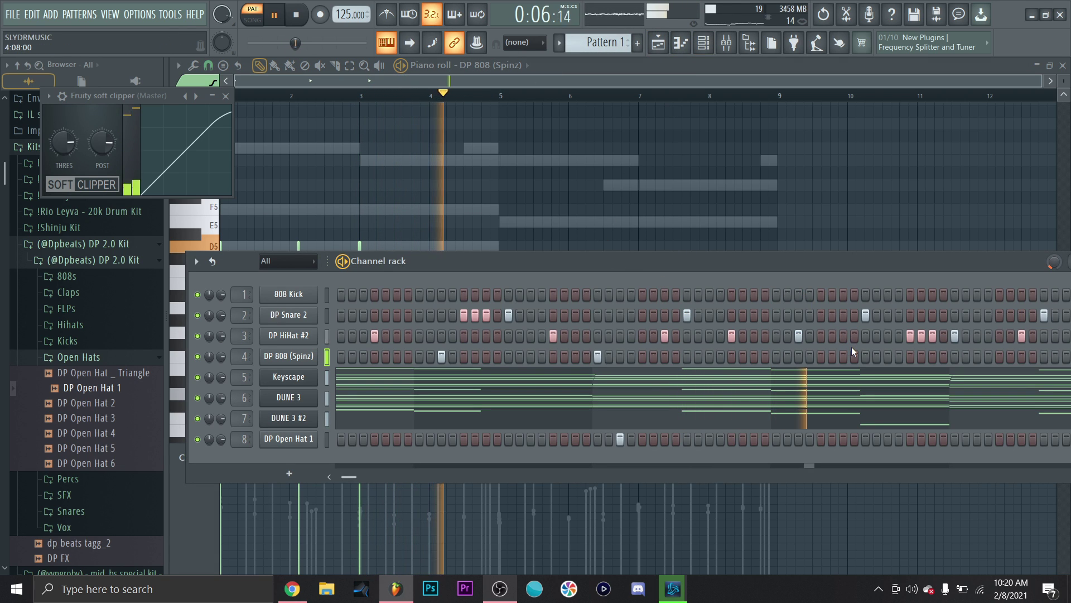
key(space)
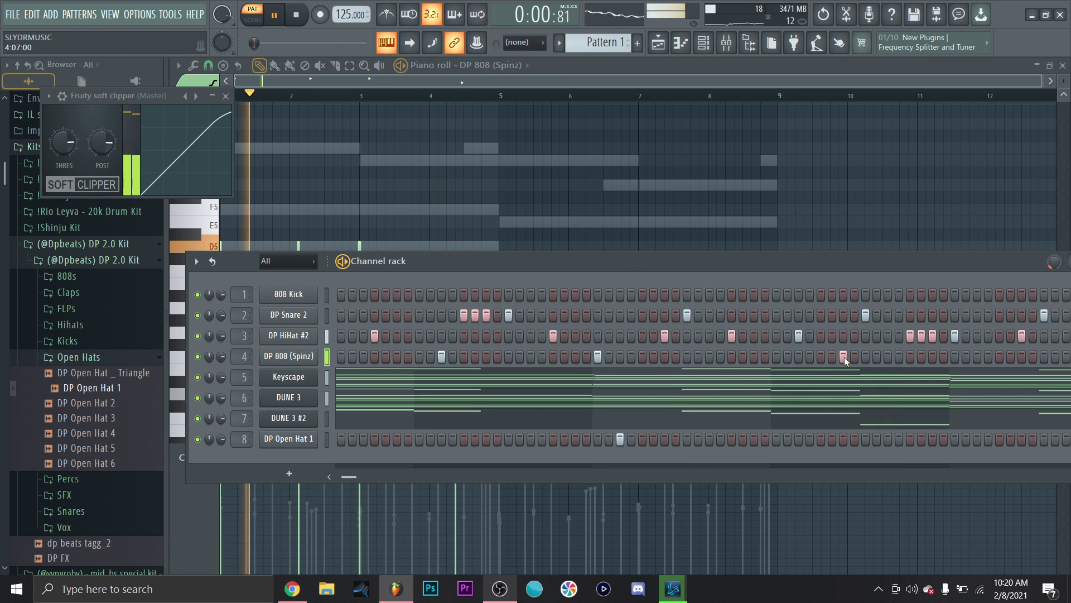
click(845, 356)
click(844, 356)
right_click(315, 350)
click(322, 362)
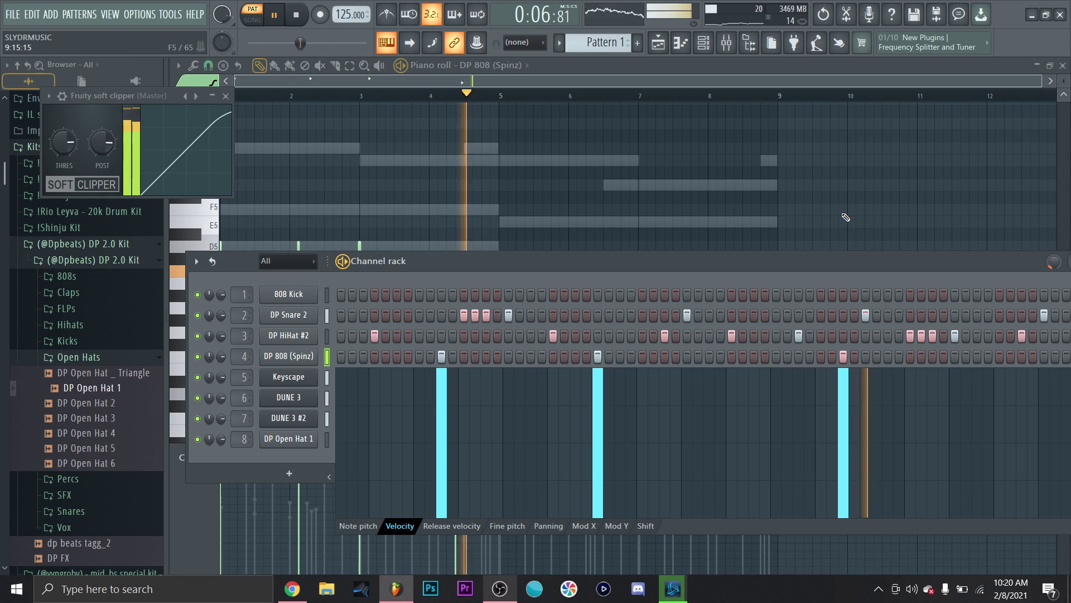
right_click(316, 350)
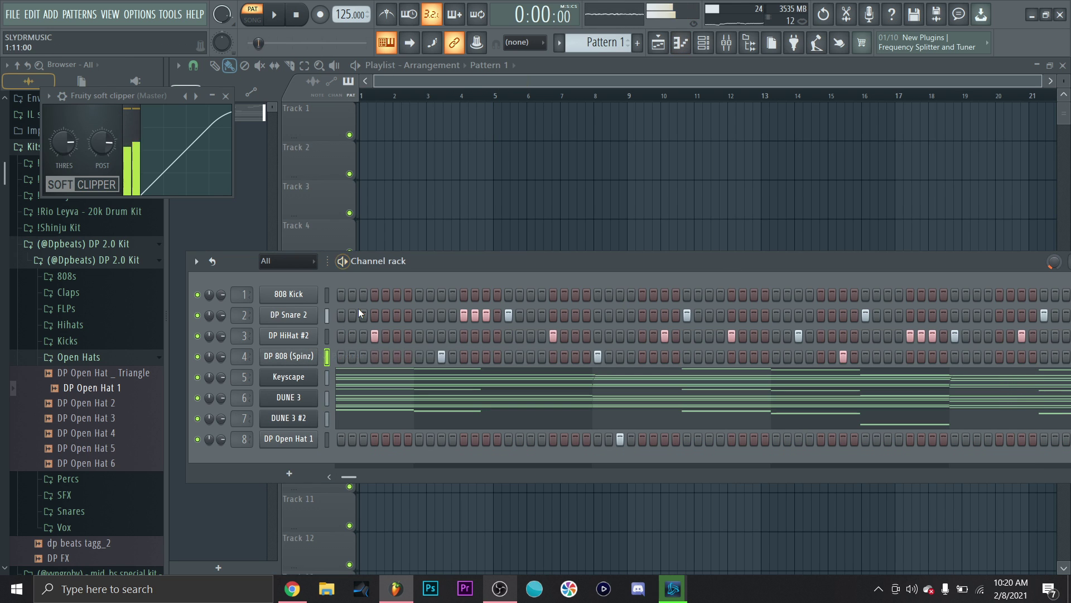
Step: Open the DP 808 (Spinz) notes in the piano roll and move the bar 4 note up to D5
right_click(316, 353)
click(340, 353)
key(space)
drag(456, 272, 455, 246)
Step: Select all four DP 808 (Spinz) notes, duplicate them into bars 5 to 8, and clear the selection
drag(514, 215, 220, 253)
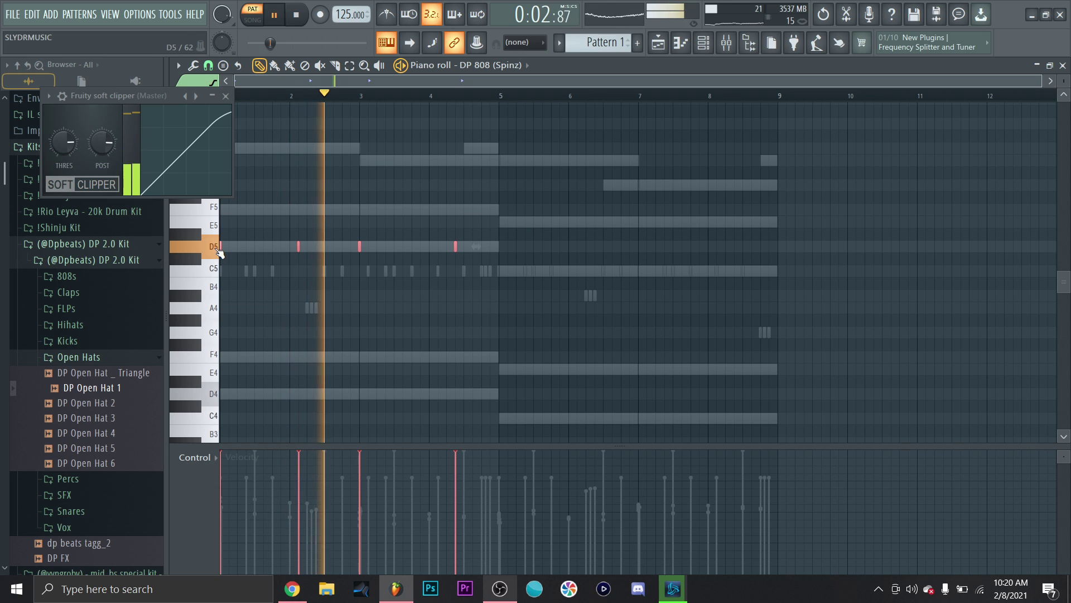
key(ctrl+b)
key(space)
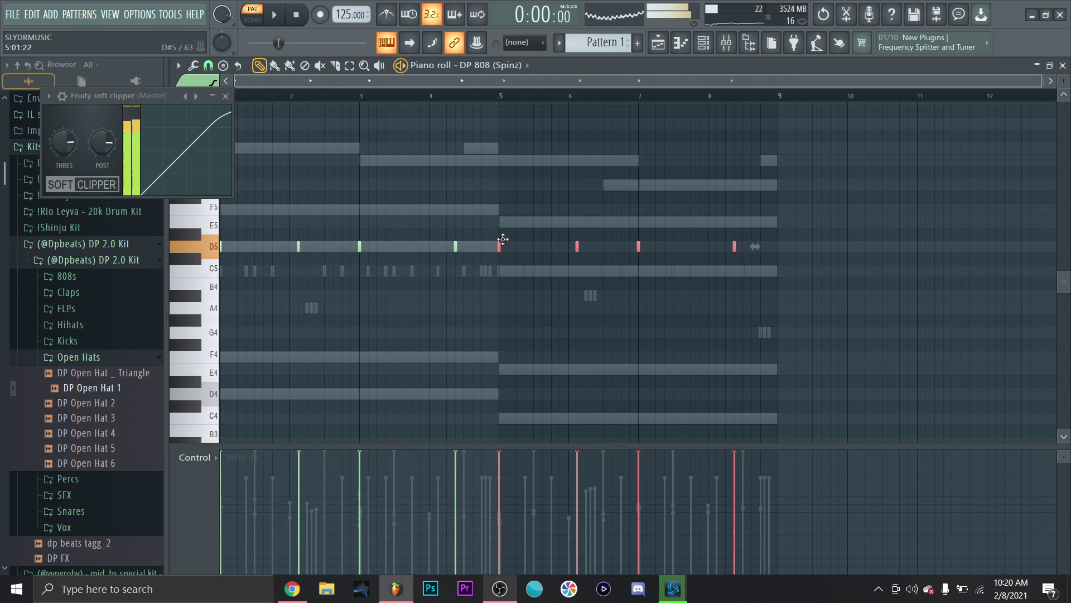
click(511, 284)
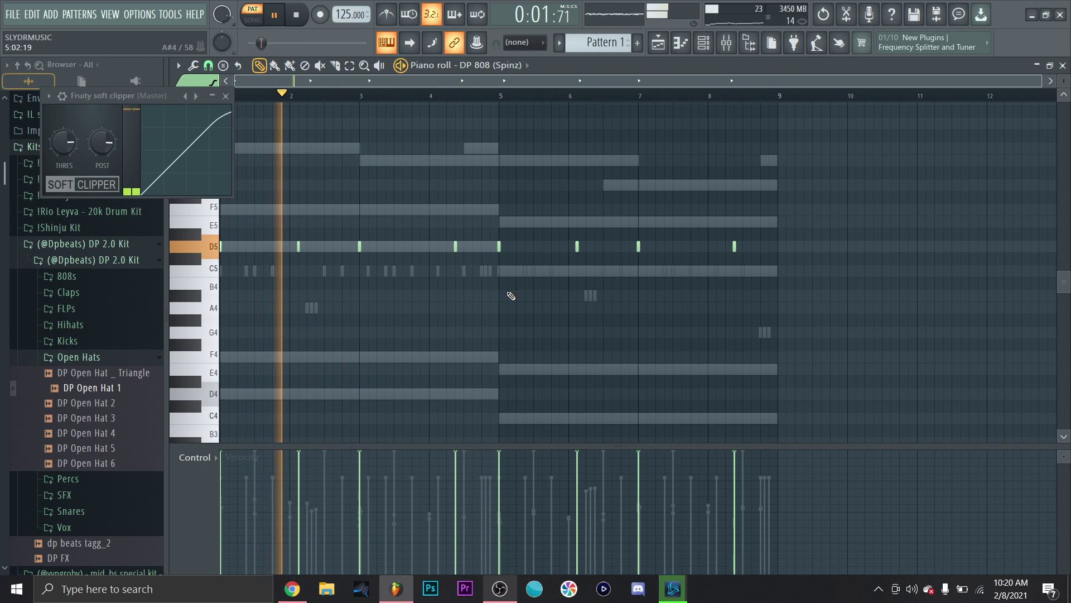
Step: Raise the last DP 808 (Spinz) note, at step 7 of bar 8, to E5
drag(734, 246, 735, 234)
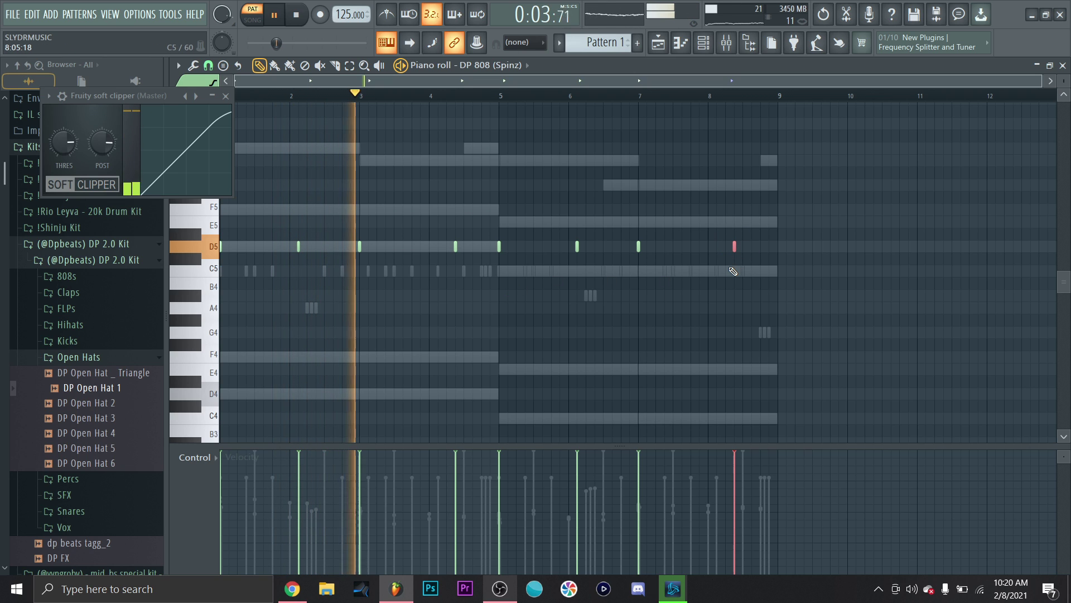
key(shift+Up)
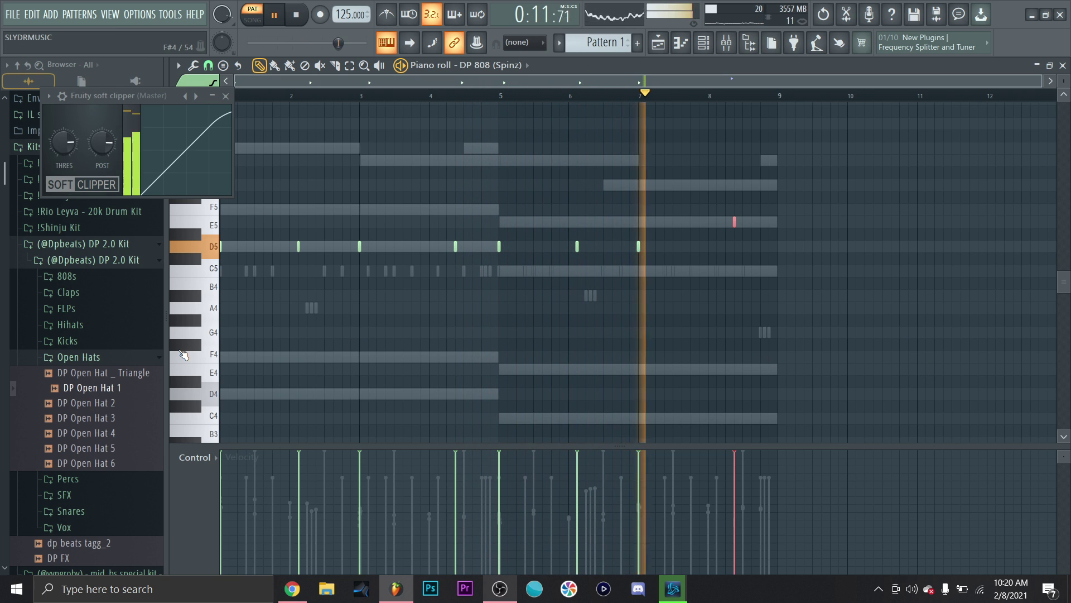
Step: Add a D5 note at the start of bar 8 and an E5 note at step 11 of the same bar
ctrl+scroll(706, 248, up, 2)
click(718, 247)
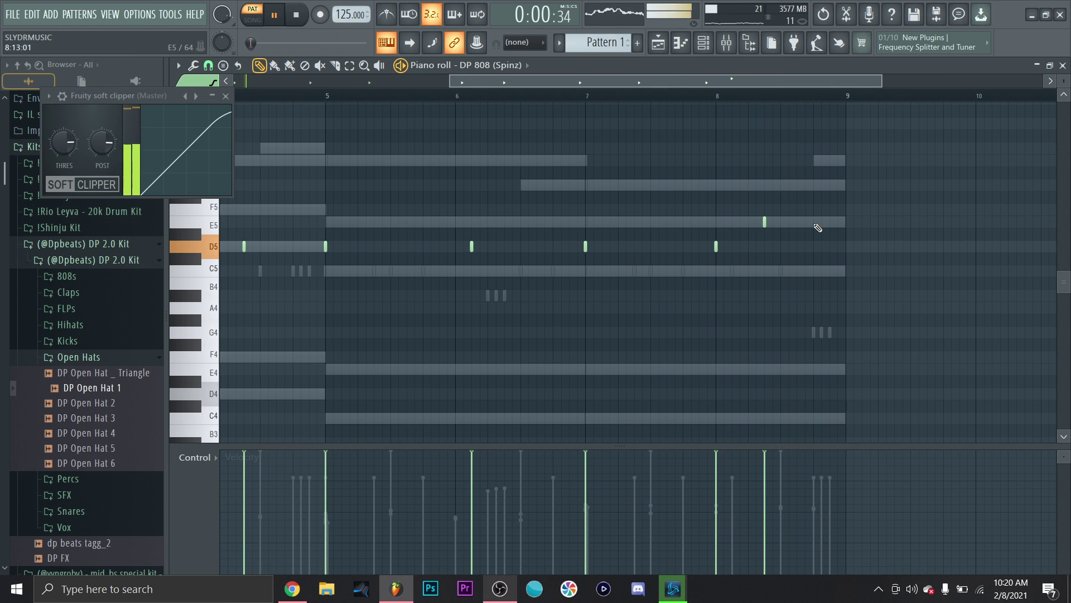
ctrl+scroll(814, 235, up, 2)
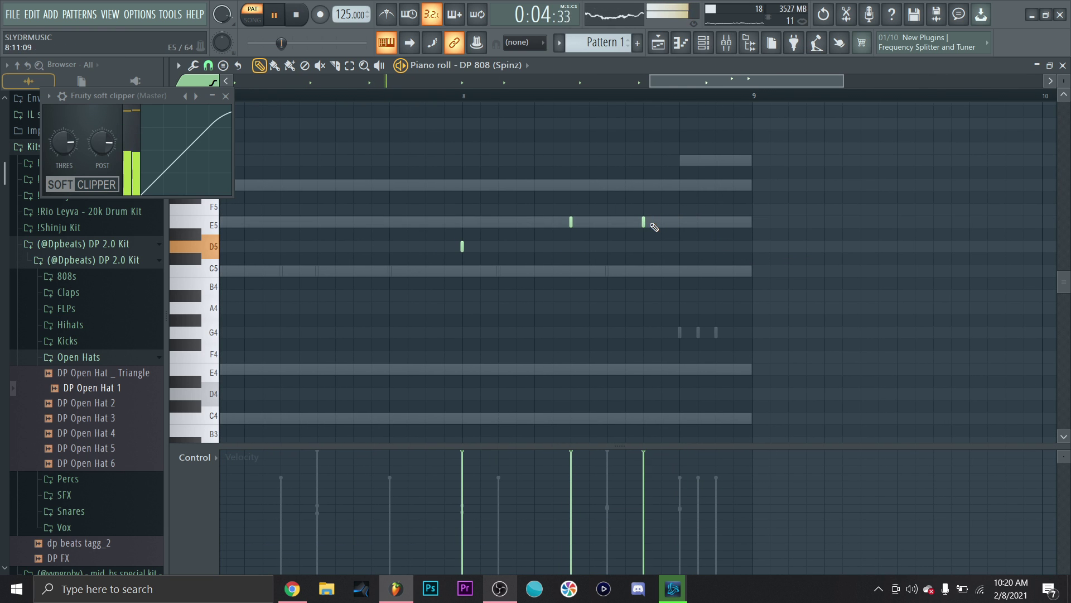
ctrl+scroll(789, 223, down, 3)
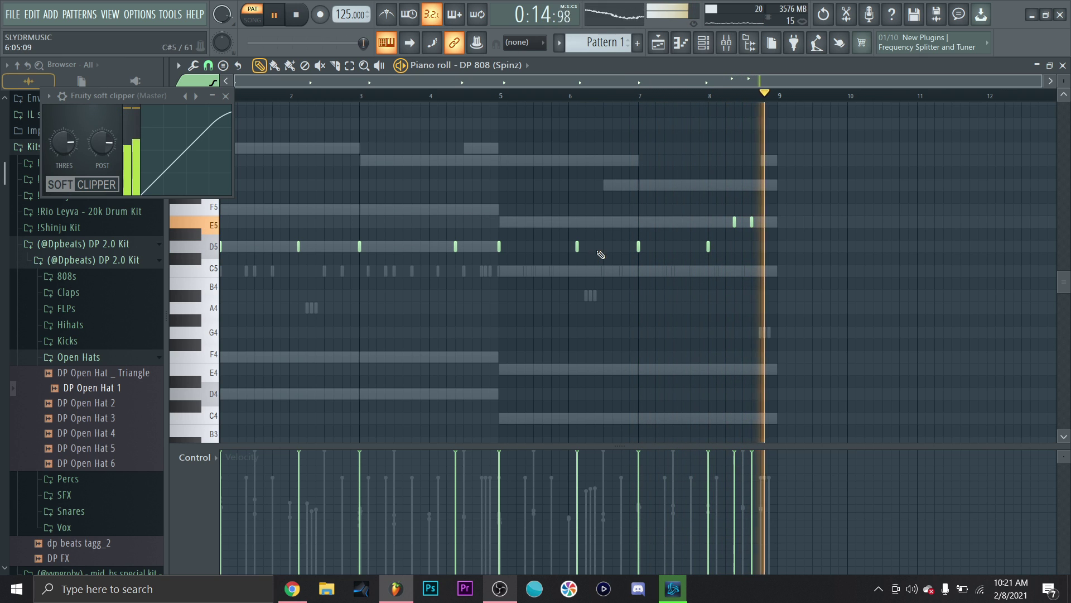
Step: Collapse the Open Hats sample folder and add an ElectraX synth as a new channel in the channel rack
key(F6)
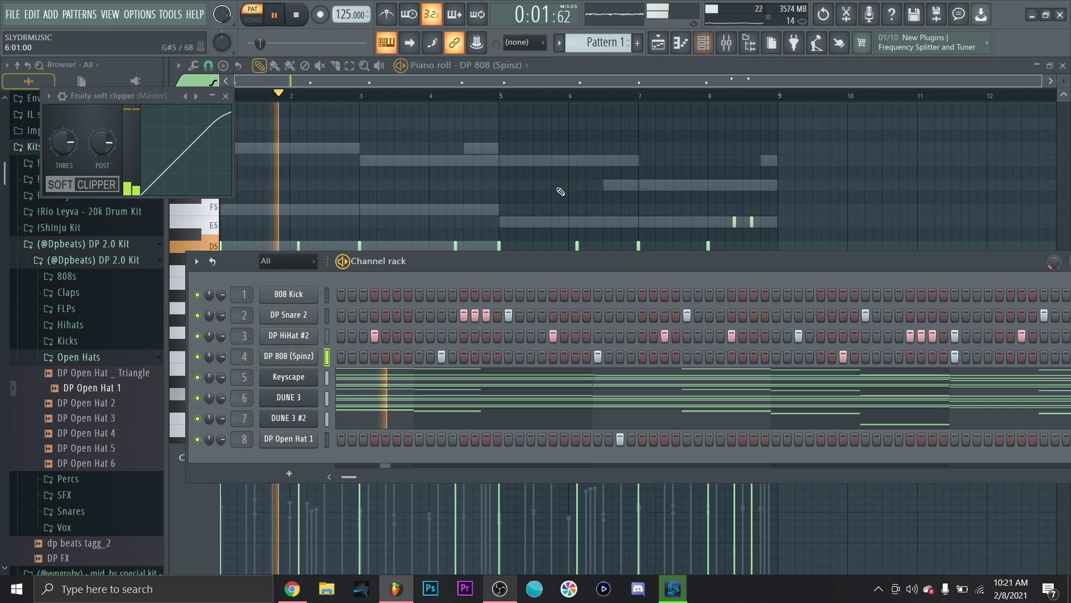
click(124, 358)
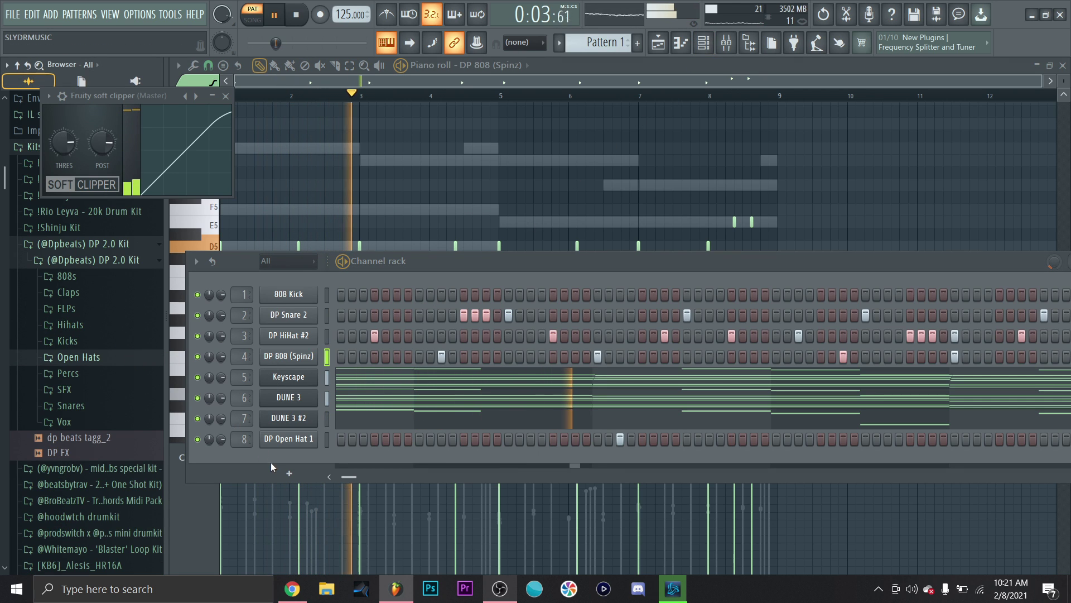
click(286, 473)
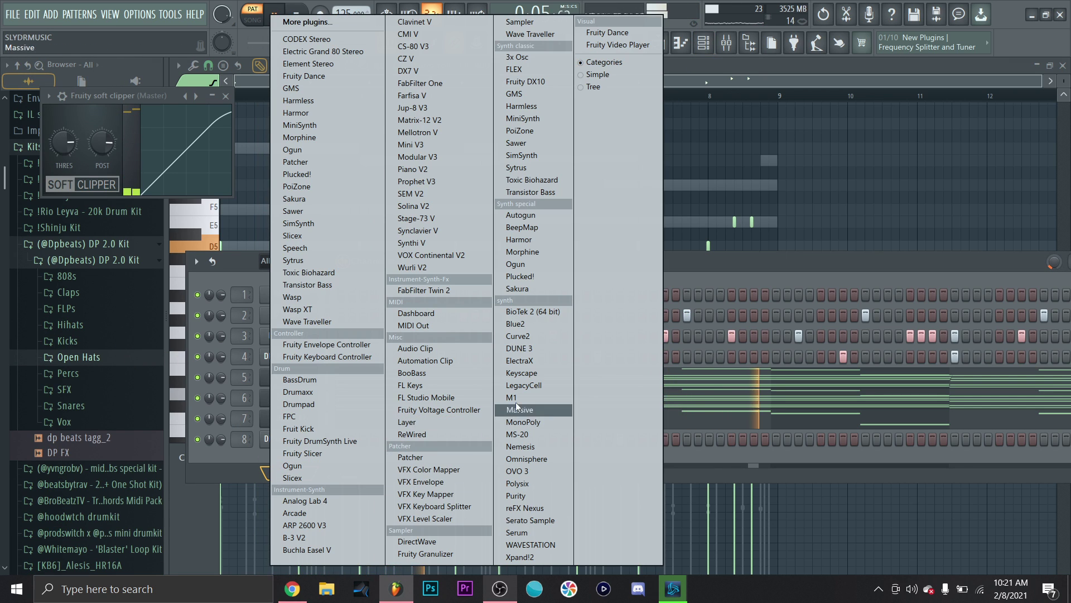
click(543, 363)
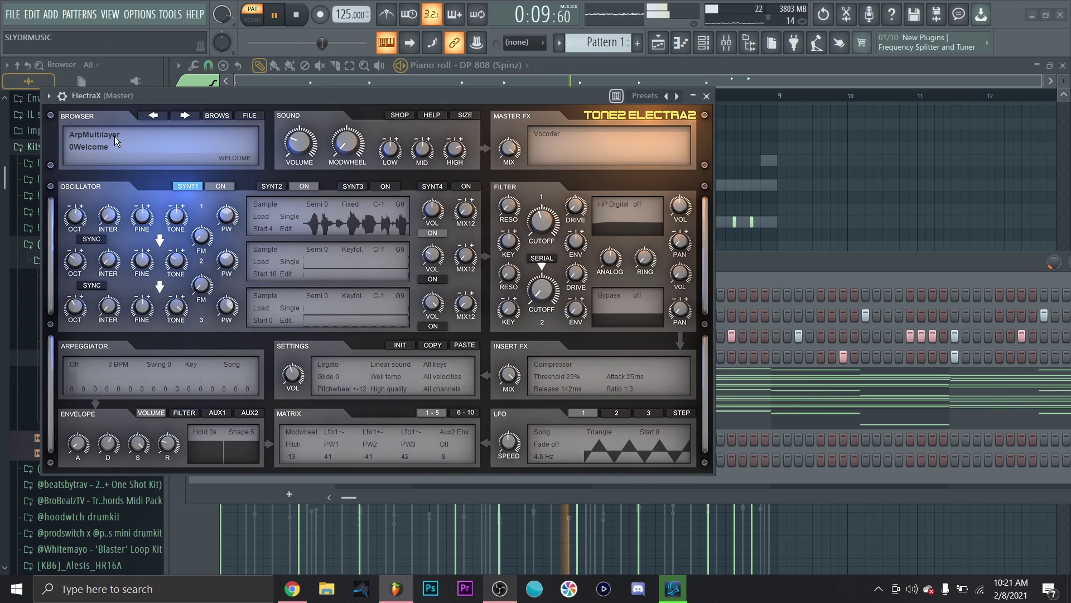
Step: Switch the ElectraX patch bank to ArpSeqBass and from there to ArpSinglelayer
click(117, 140)
click(124, 177)
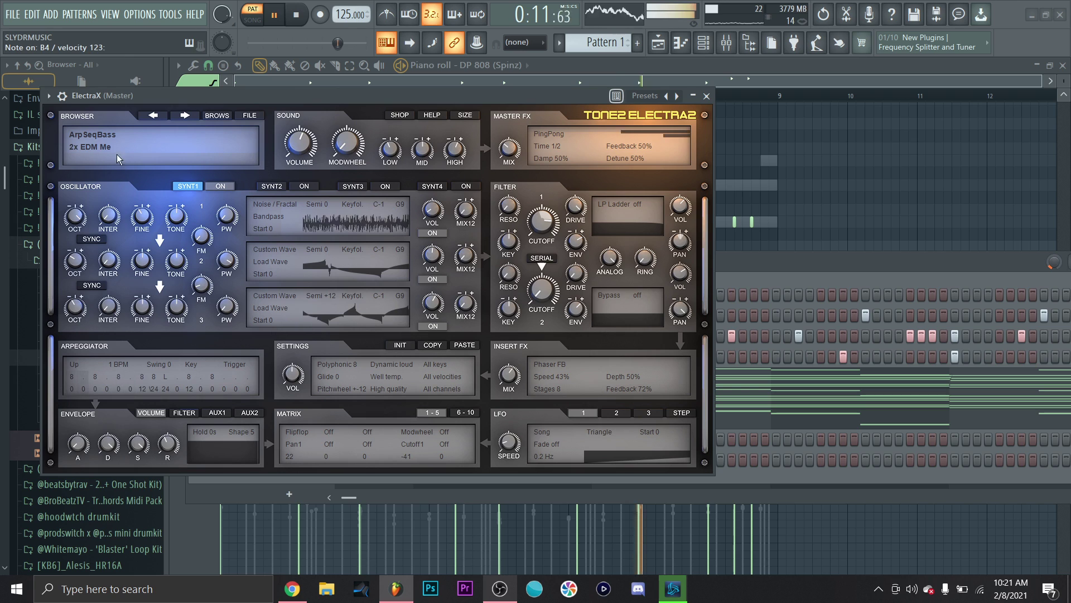
click(123, 163)
click(120, 186)
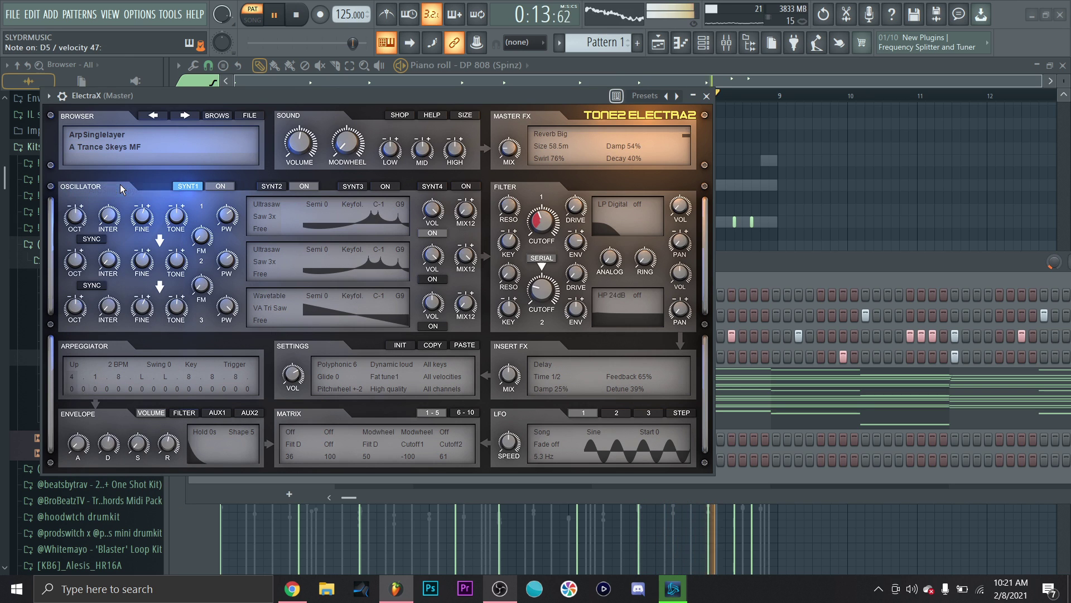
Step: Audition the ElectraX patches neighbouring A Trance 3keys MF, including Aimpressions and Anemos MF
click(185, 116)
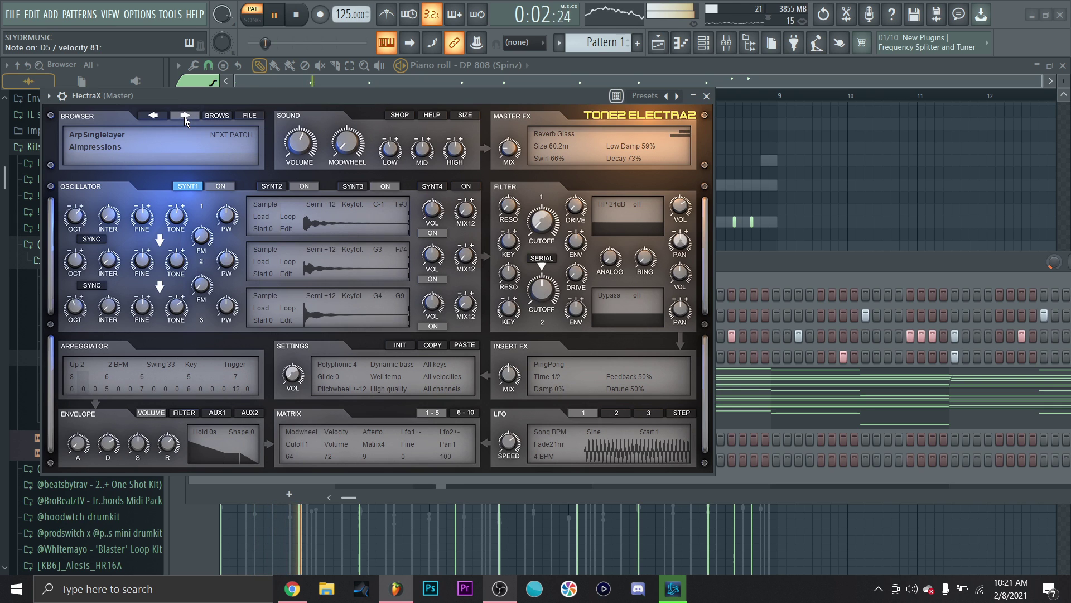
click(184, 116)
click(158, 115)
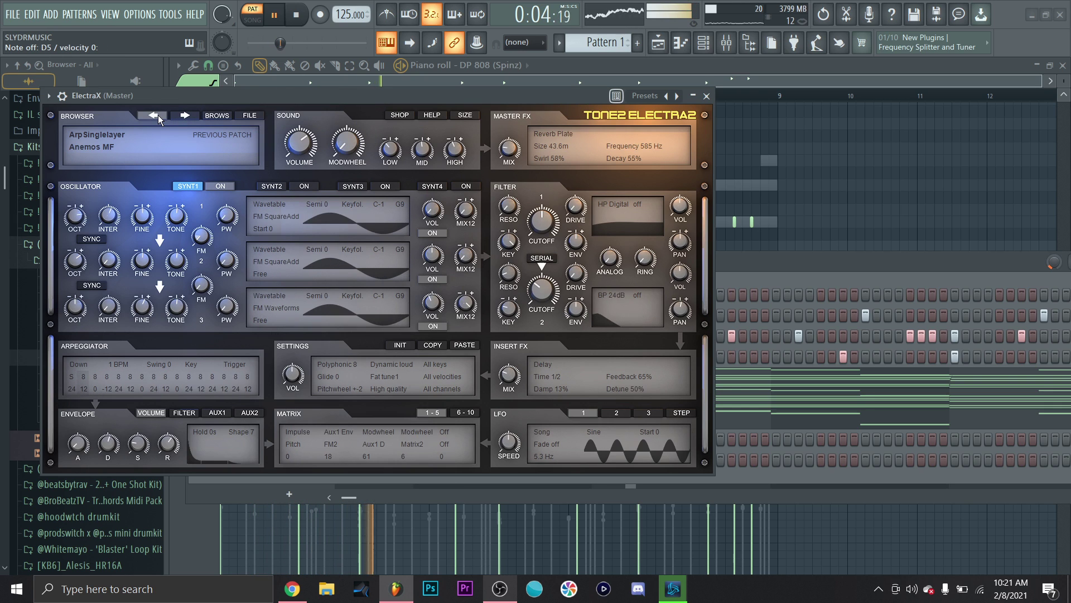
click(159, 115)
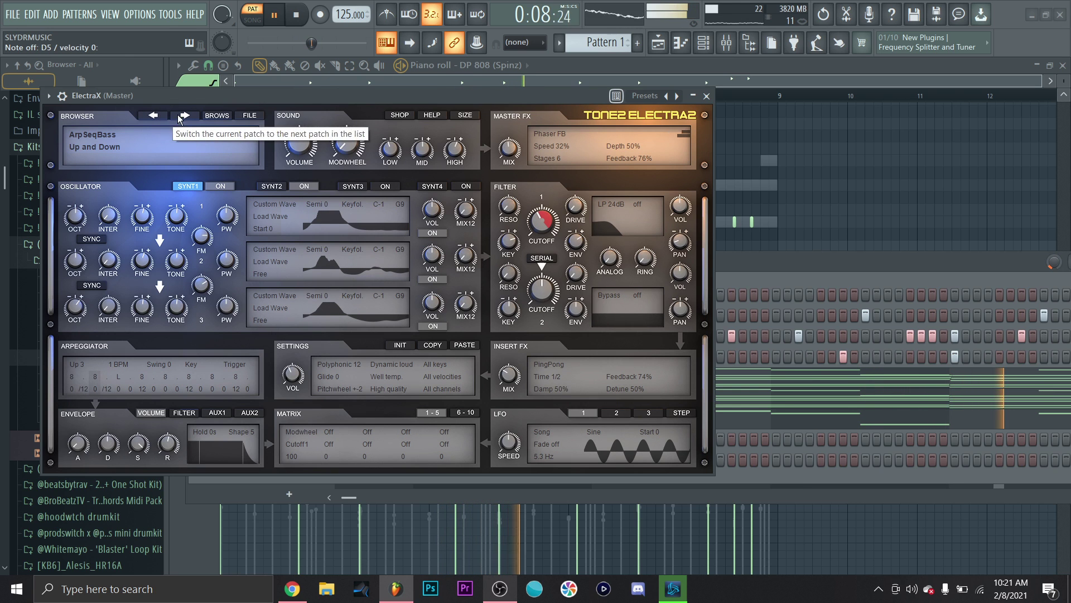
click(185, 115)
Step: Load the Rain Forrest BN patch from the ArpSinglelayer bank and step back through the patches to Outta Space Sines MF
click(115, 148)
click(140, 154)
click(139, 153)
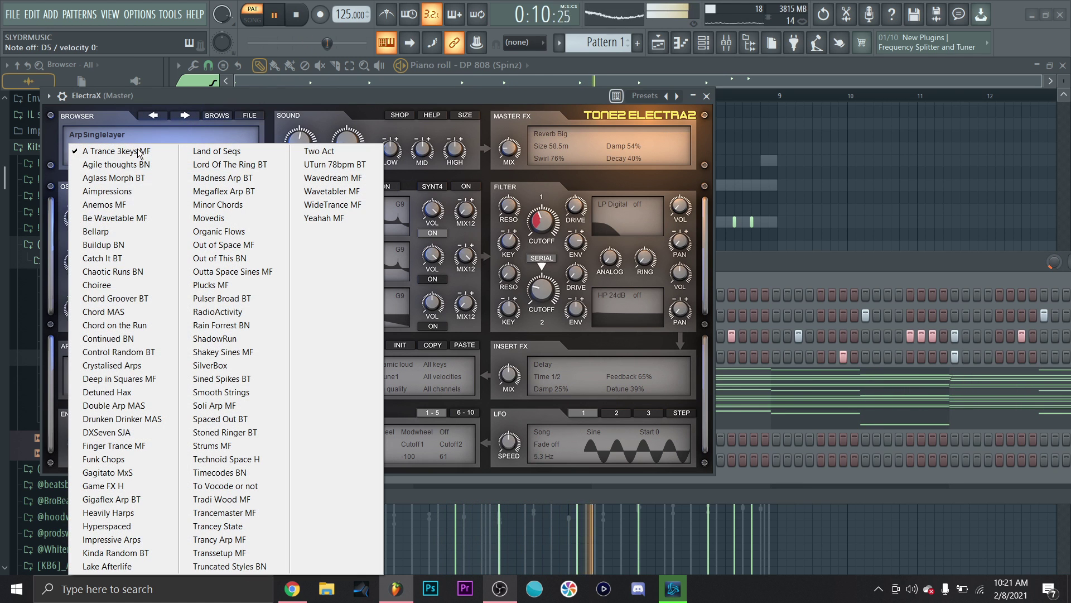
click(193, 325)
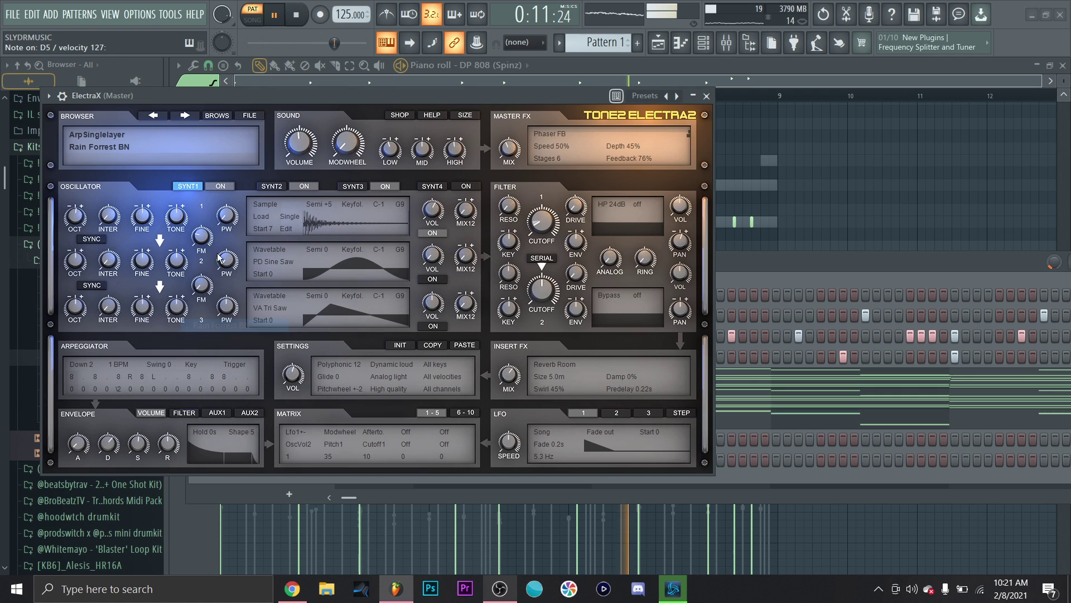
click(165, 117)
click(159, 116)
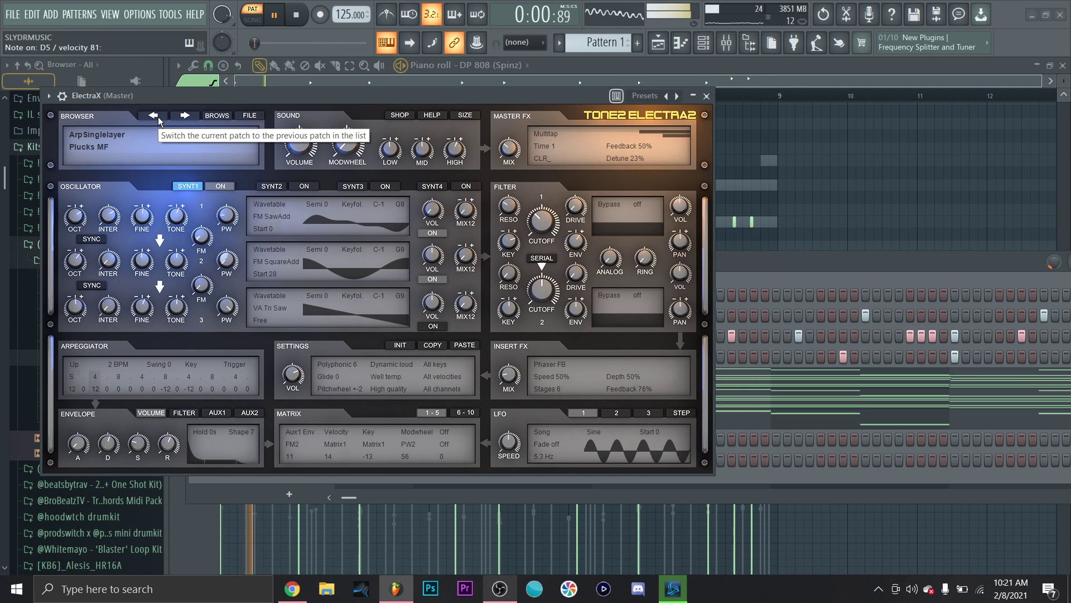
click(158, 117)
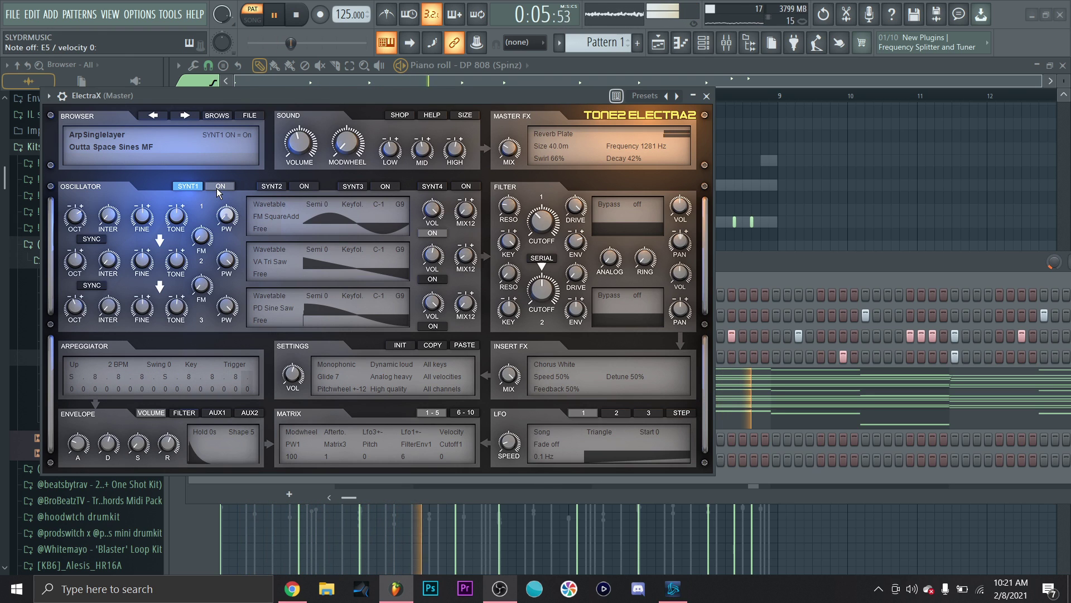
Step: Try arpeggiator tempos of 1/2 BPM and 6 BPM on the ElectraX patch, and return the tempo to 2 BPM
click(114, 367)
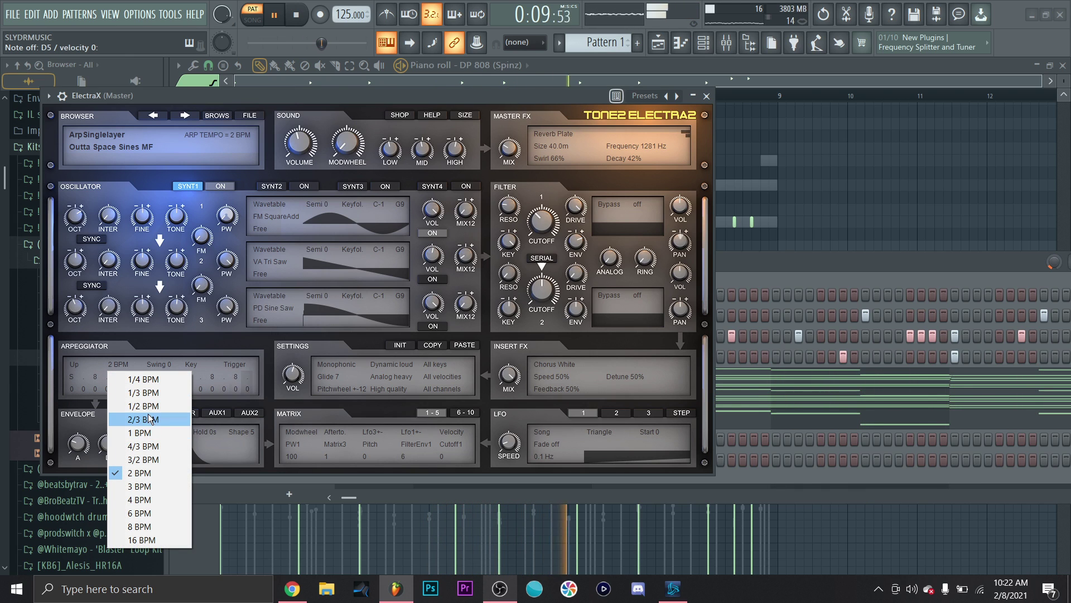
click(150, 409)
click(120, 364)
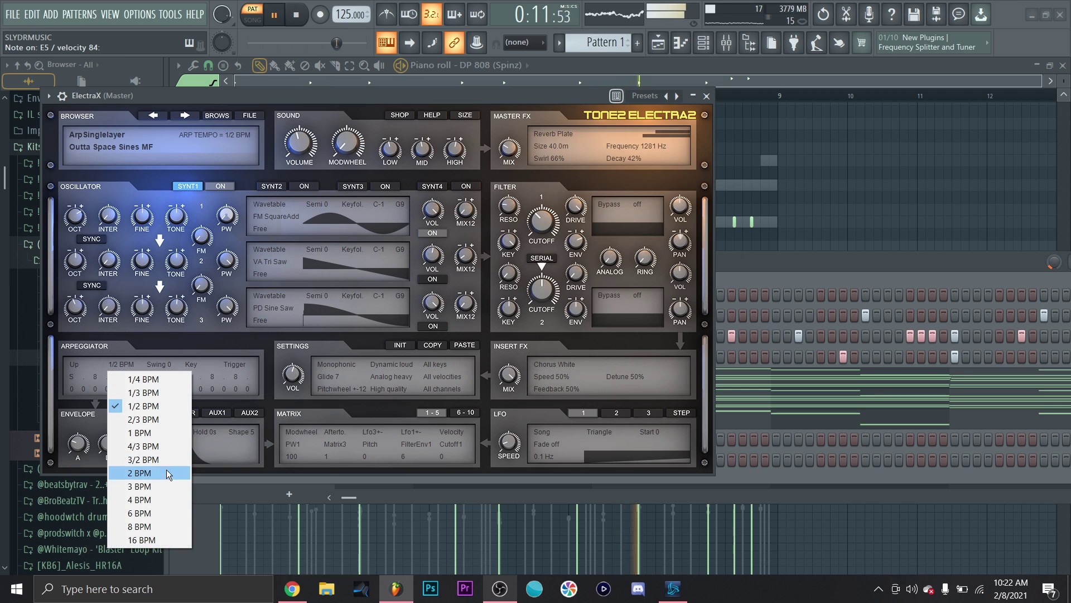
click(183, 513)
click(123, 364)
click(139, 472)
Step: Try arpeggiator tempos of 3/2 and 4/3 BPM, settle on 1 BPM, and close the ElectraX window
click(124, 366)
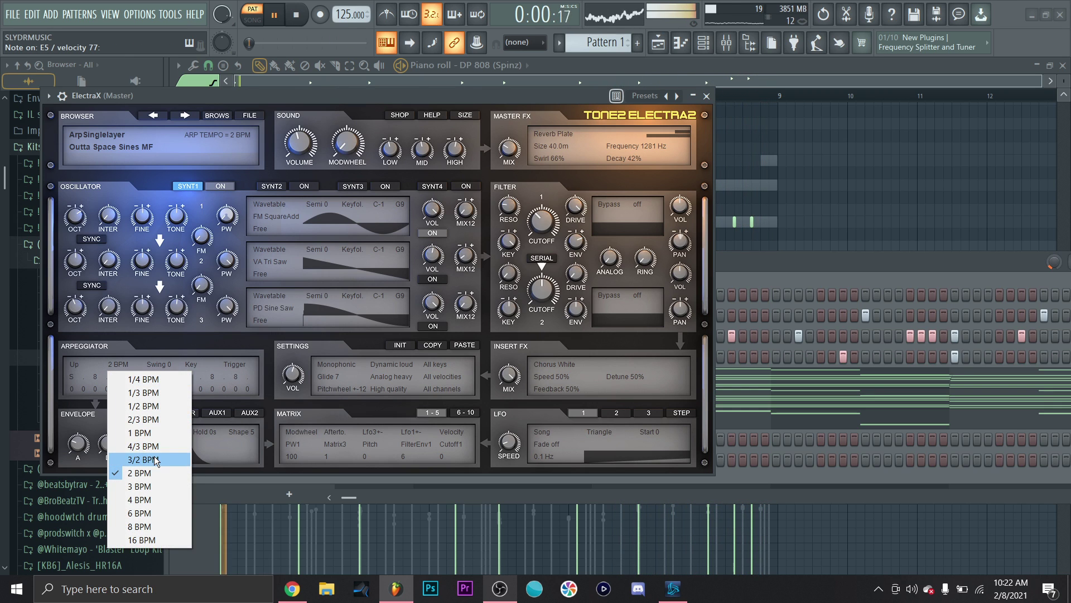
click(143, 460)
click(130, 364)
click(142, 445)
click(130, 366)
click(152, 434)
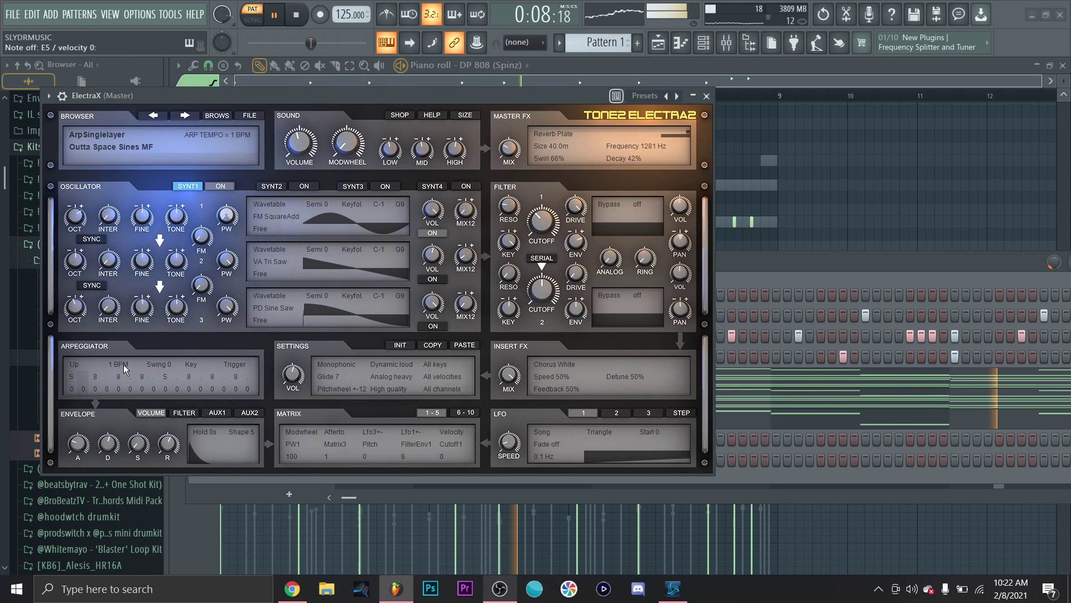
click(706, 96)
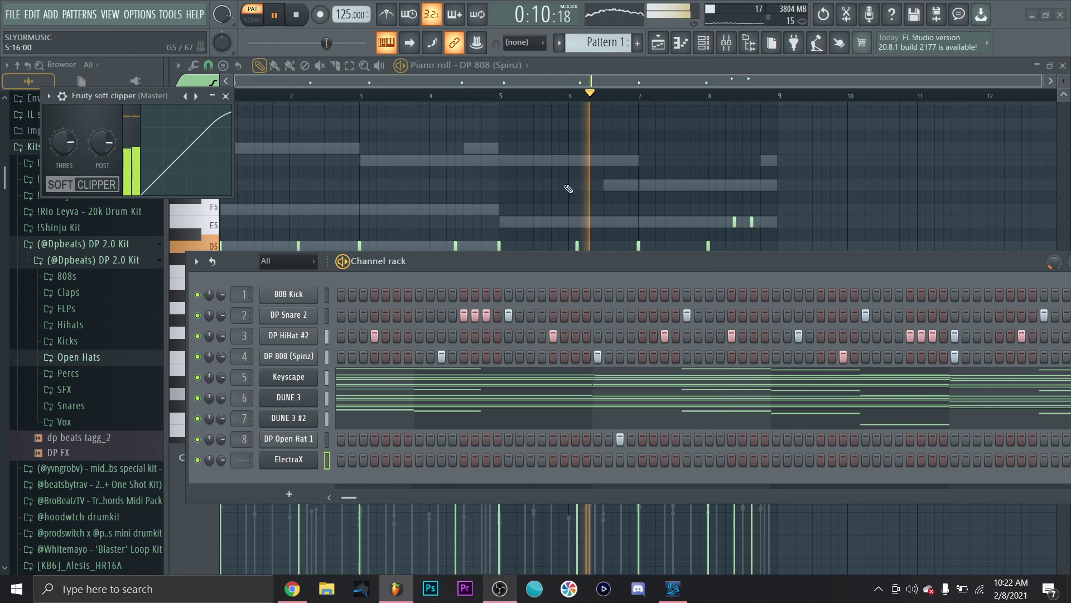
Step: Copy the DUNE 3 channel's notes into the ElectraX channel and route ElectraX to mixer track 9
right_click(309, 399)
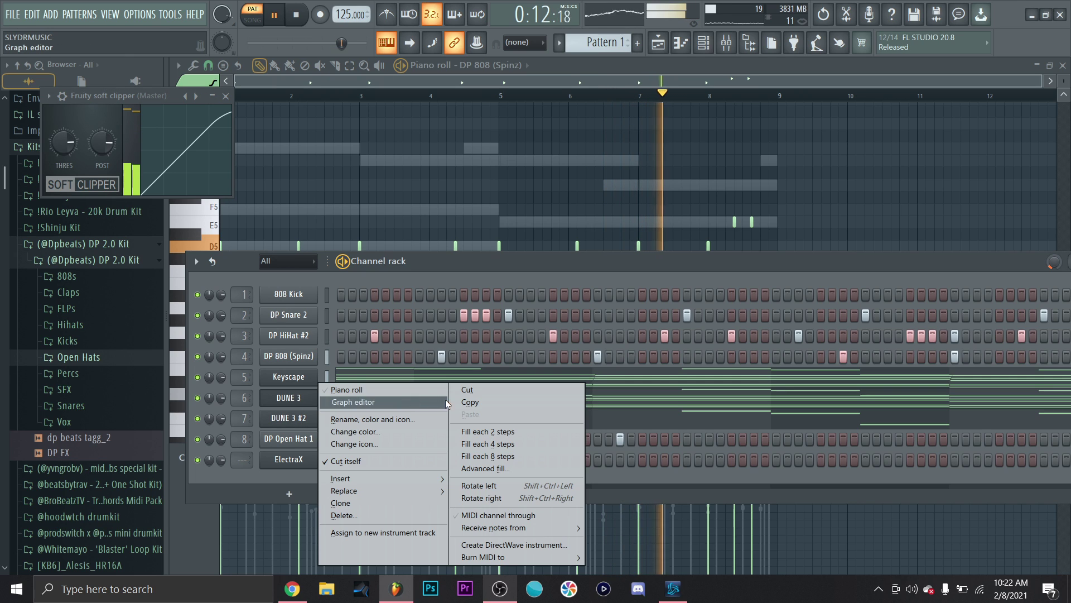
click(496, 410)
drag(241, 460, 241, 456)
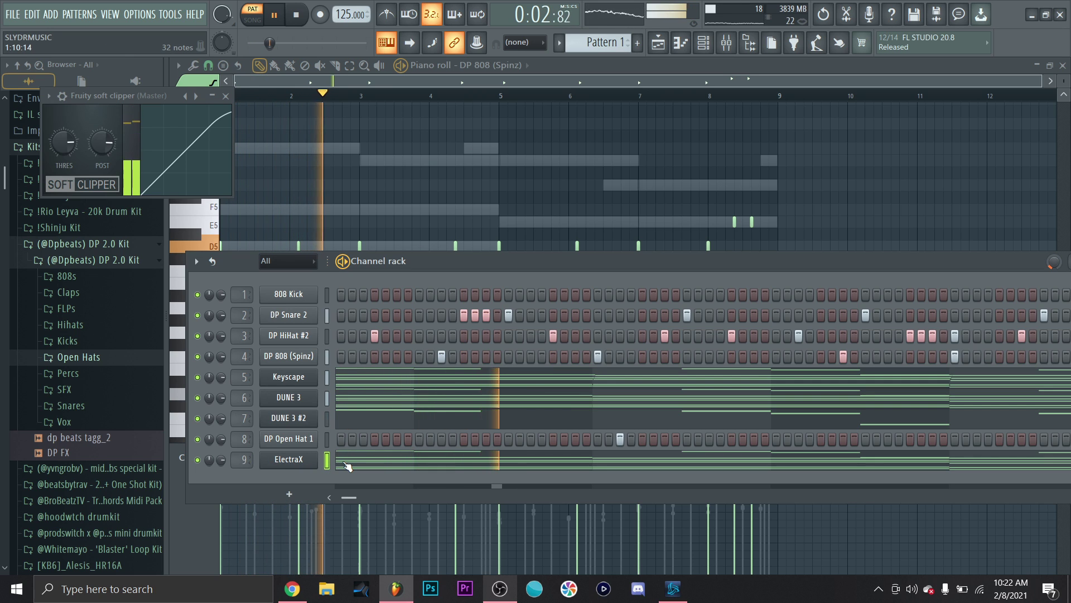
Step: Reopen ElectraX, advance through the ArpSinglelayer patches to Shakey Sines MF, and dismiss the game launcher window that interrupts
click(283, 462)
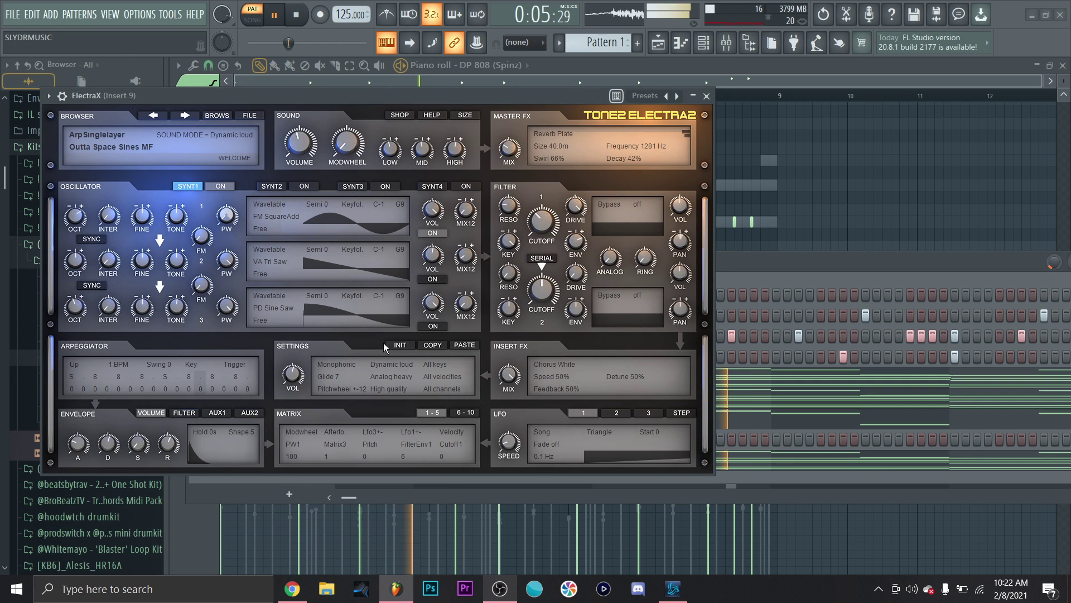
click(186, 116)
click(187, 115)
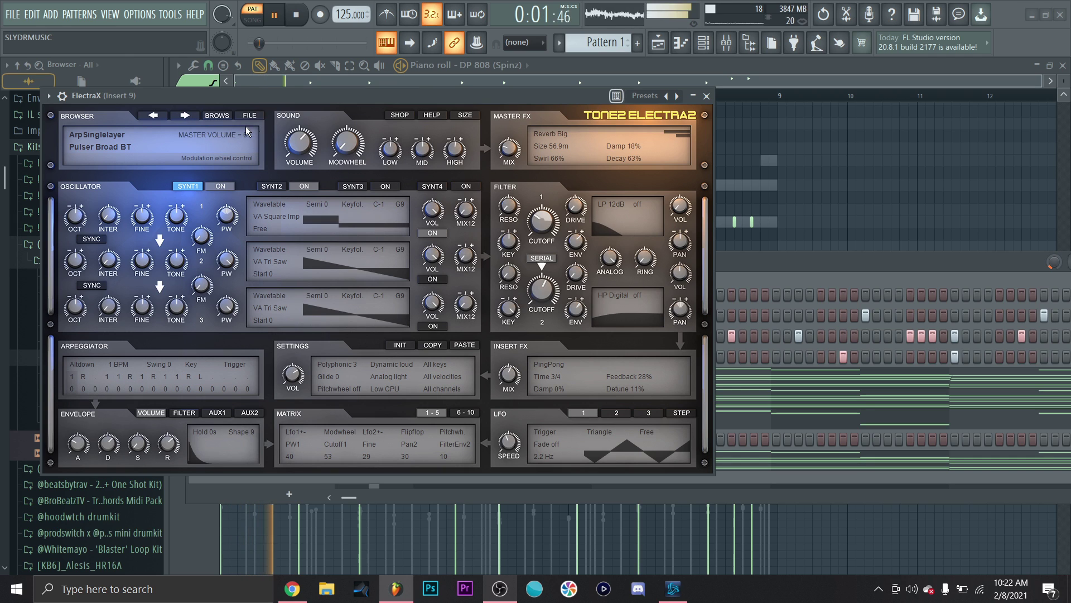
click(192, 116)
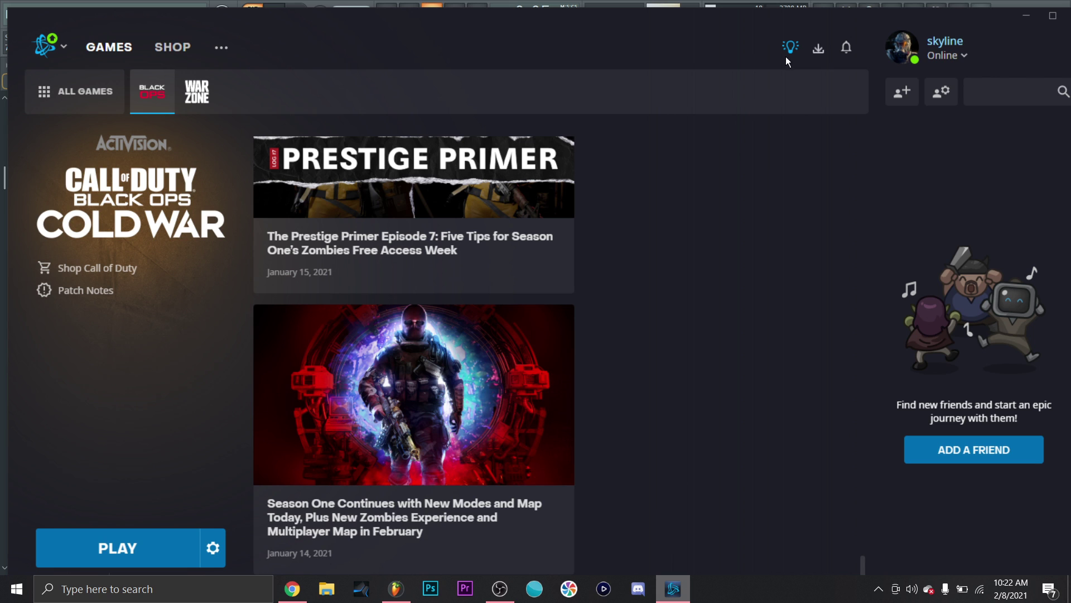
click(1054, 16)
click(1060, 9)
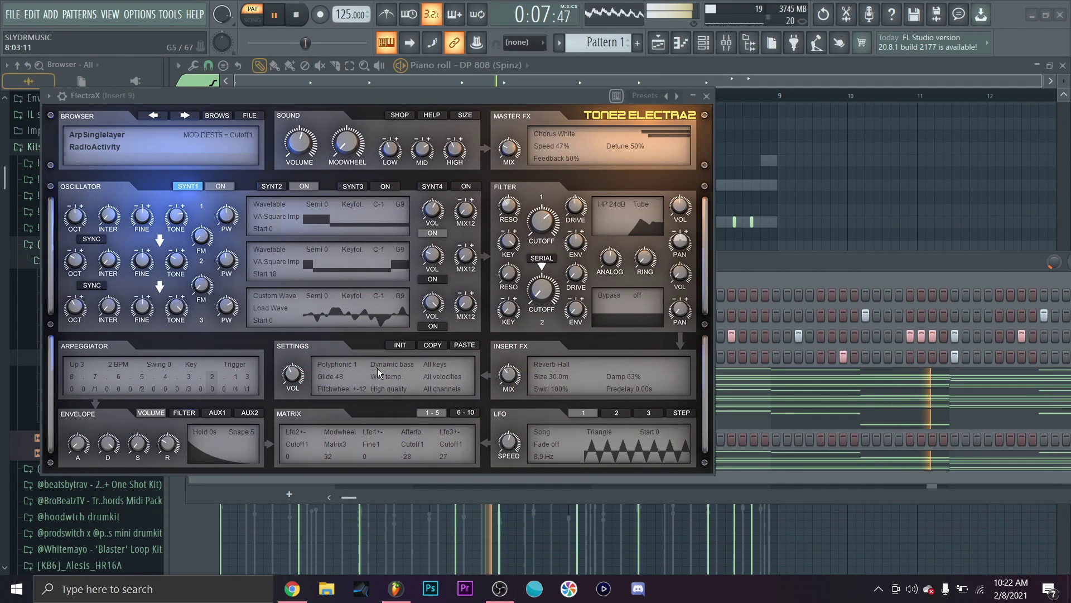
click(186, 115)
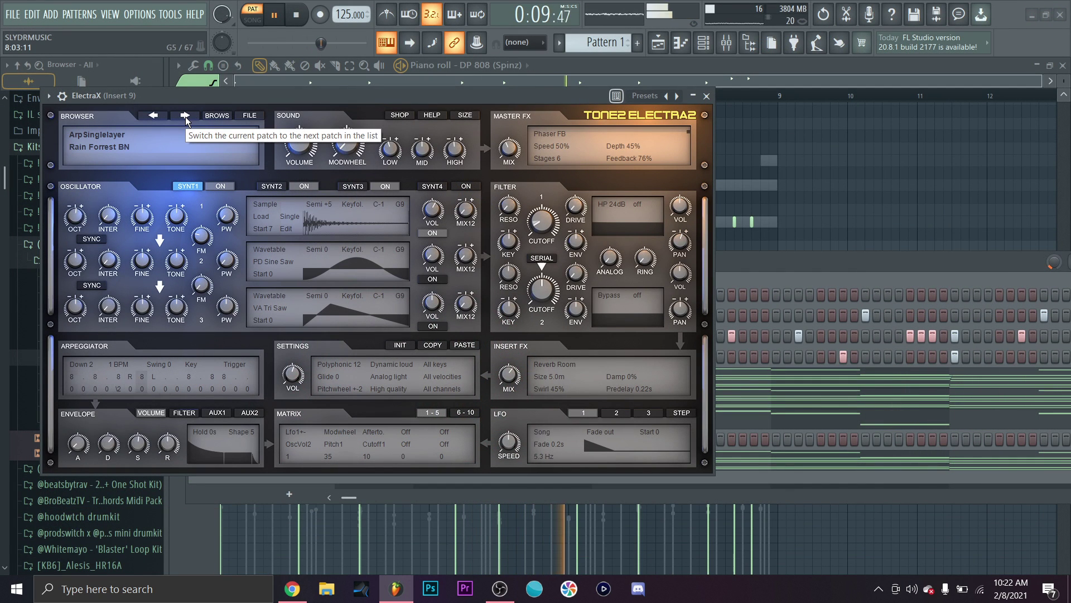
click(186, 116)
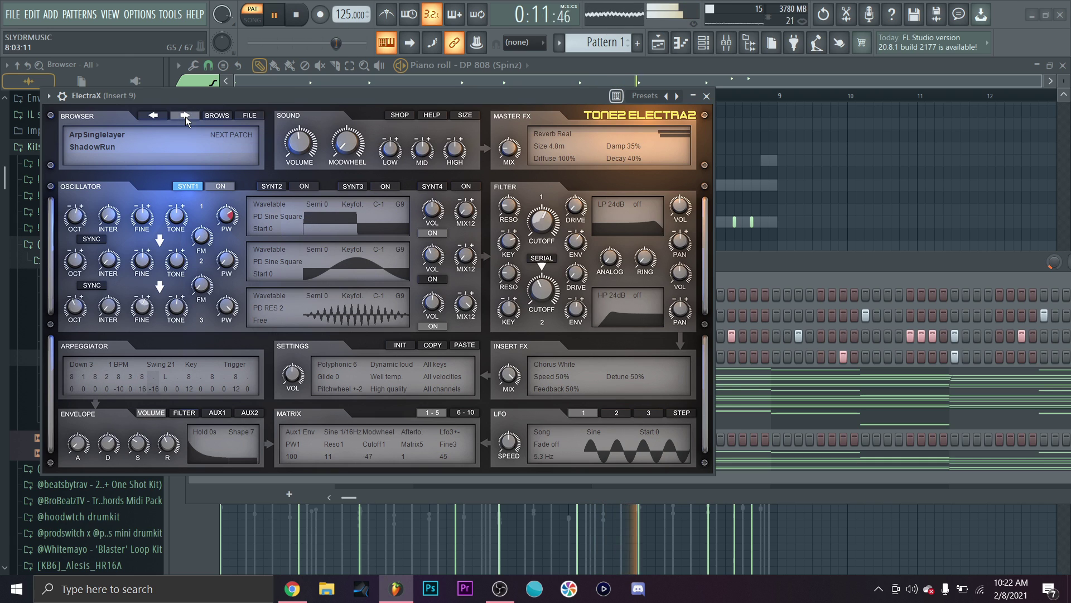
click(185, 116)
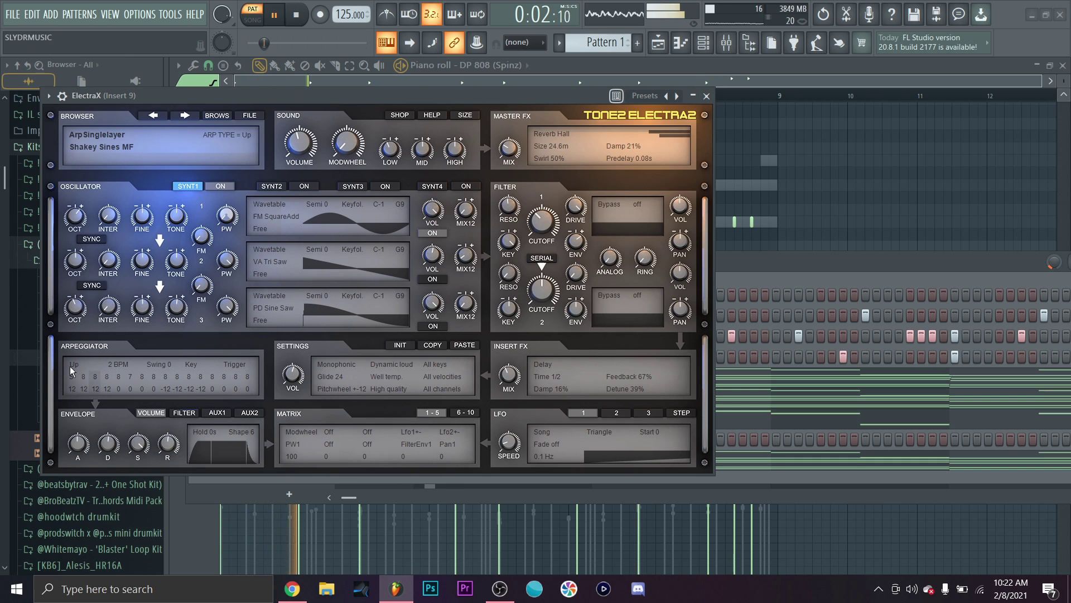
Step: Set the Shakey Sines MF arpeggiator tempo to 1 BPM and close the ElectraX window
click(108, 365)
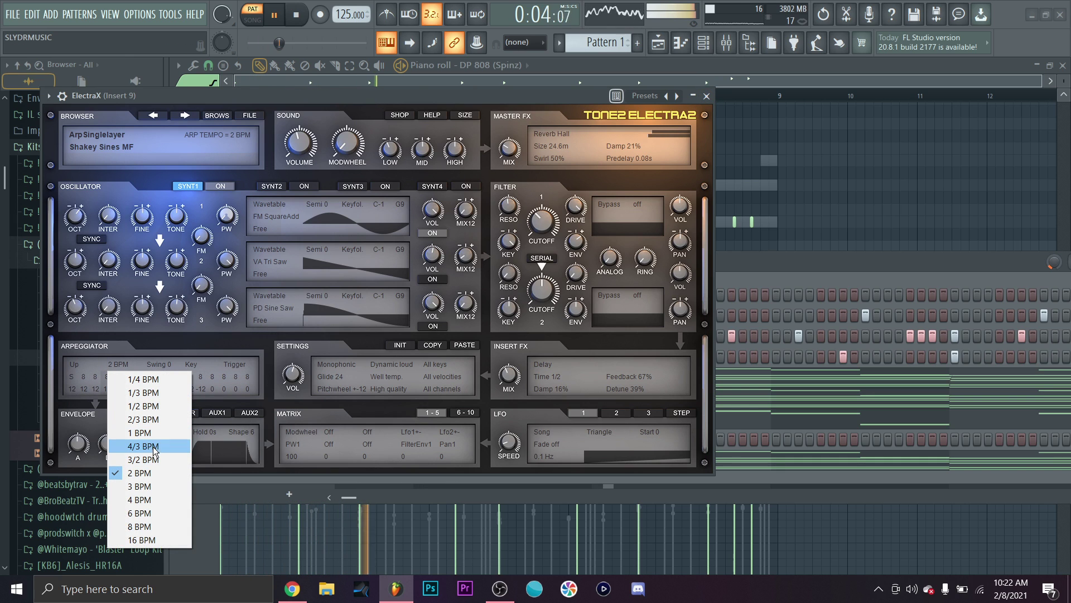
click(139, 433)
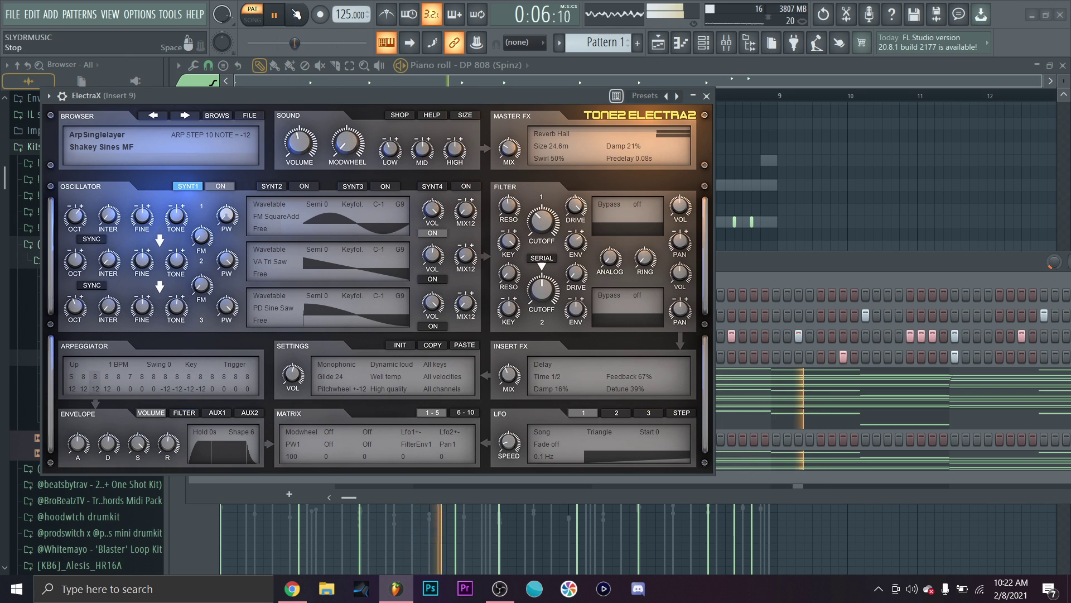
click(707, 97)
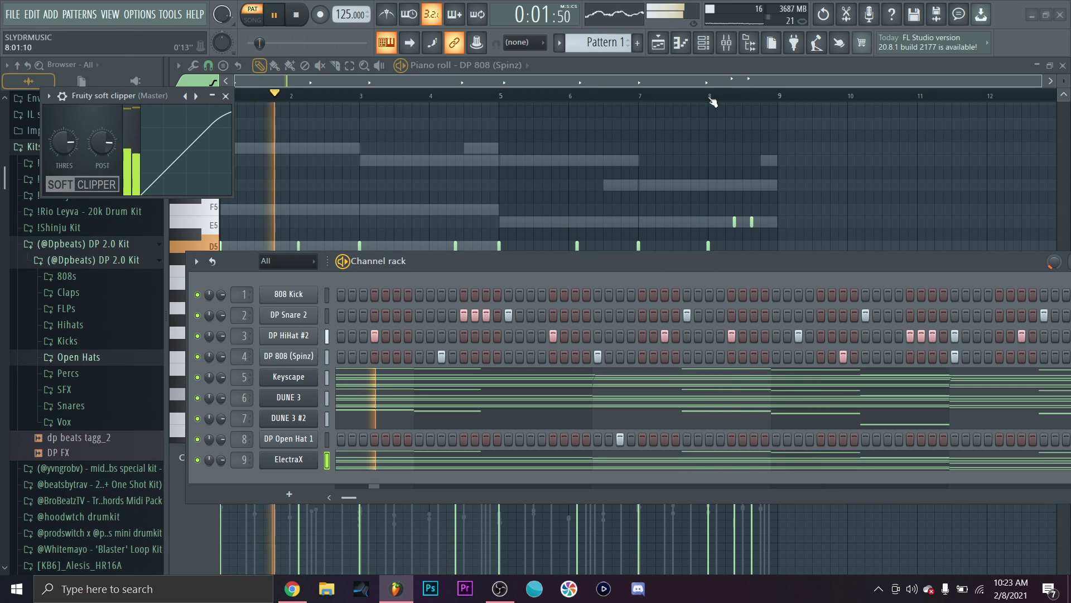
Step: Open the ElectraX notes in the piano roll and undo the deletion of the F and D notes in the first two bars
double_click(490, 394)
key(space)
scroll(323, 301, up, 5)
scroll(306, 323, down, 5)
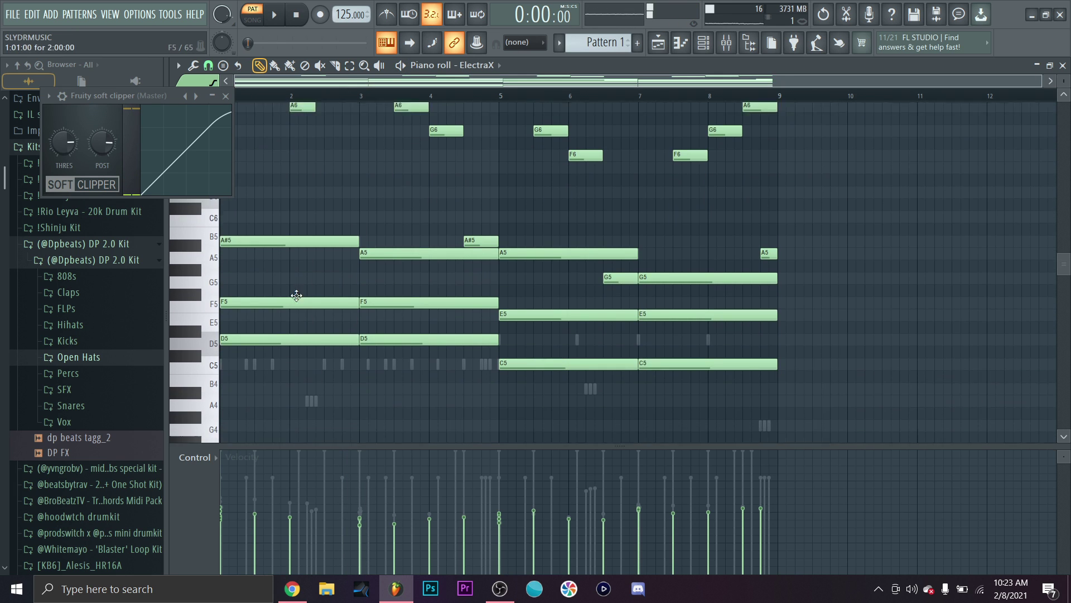
key(space)
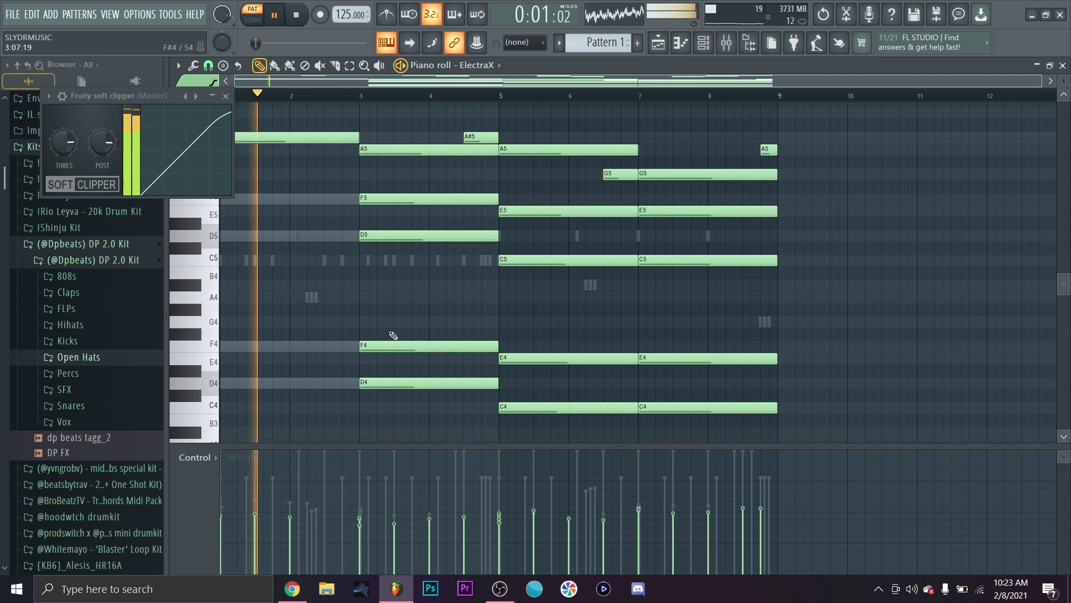
key(ctrl+z)
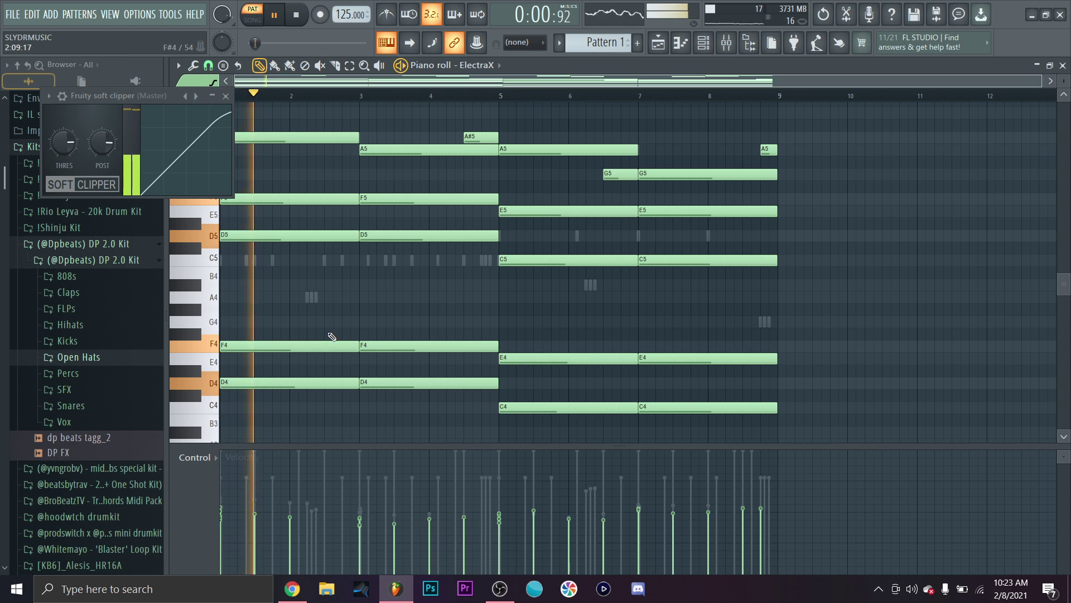
Step: Transpose all ElectraX notes up one octave, solo mixer track Insert 9, and return to the piano roll
scroll(342, 328, up, 1)
drag(818, 426, 1, 5)
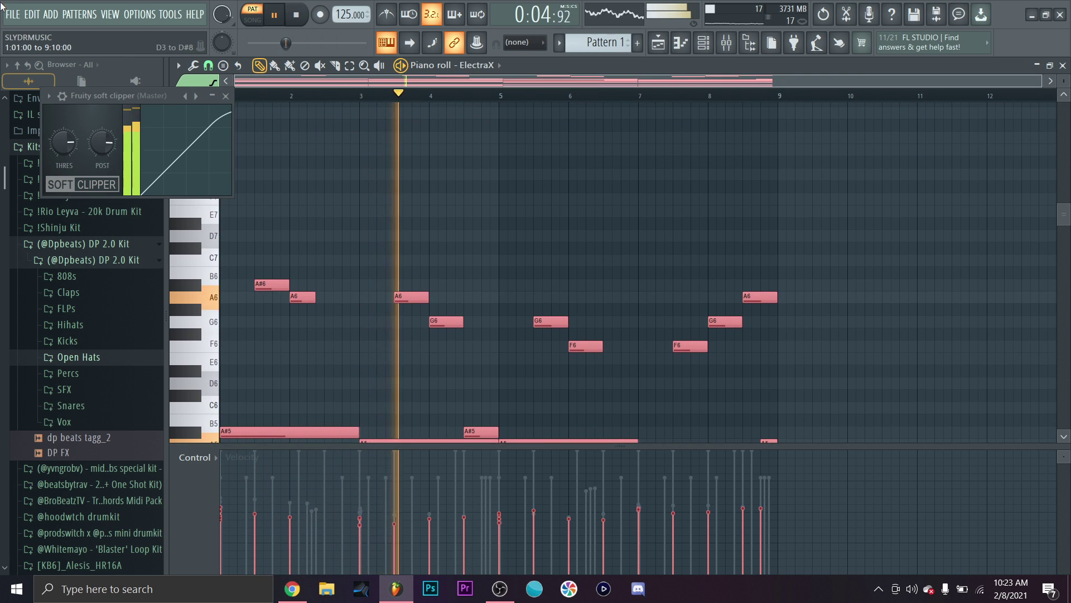
key(ctrl+Up)
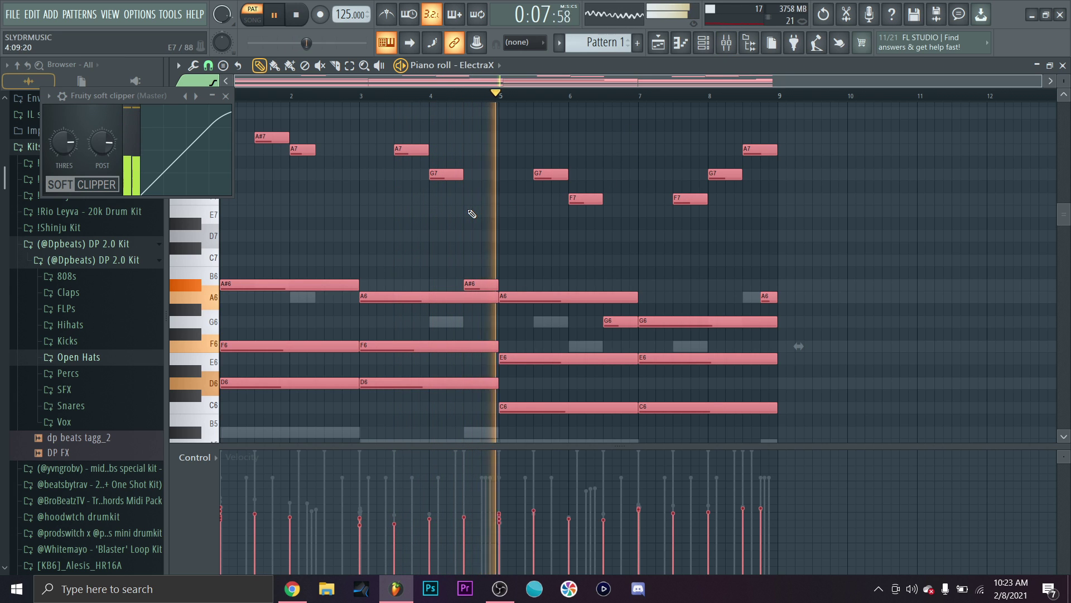
key(F9)
right_click(499, 231)
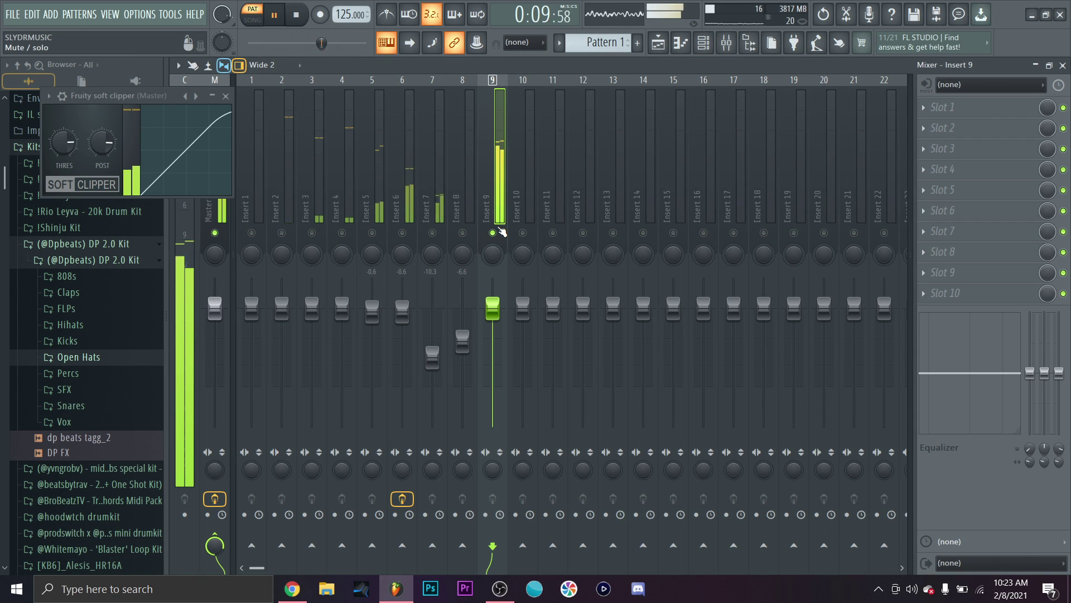
click(682, 42)
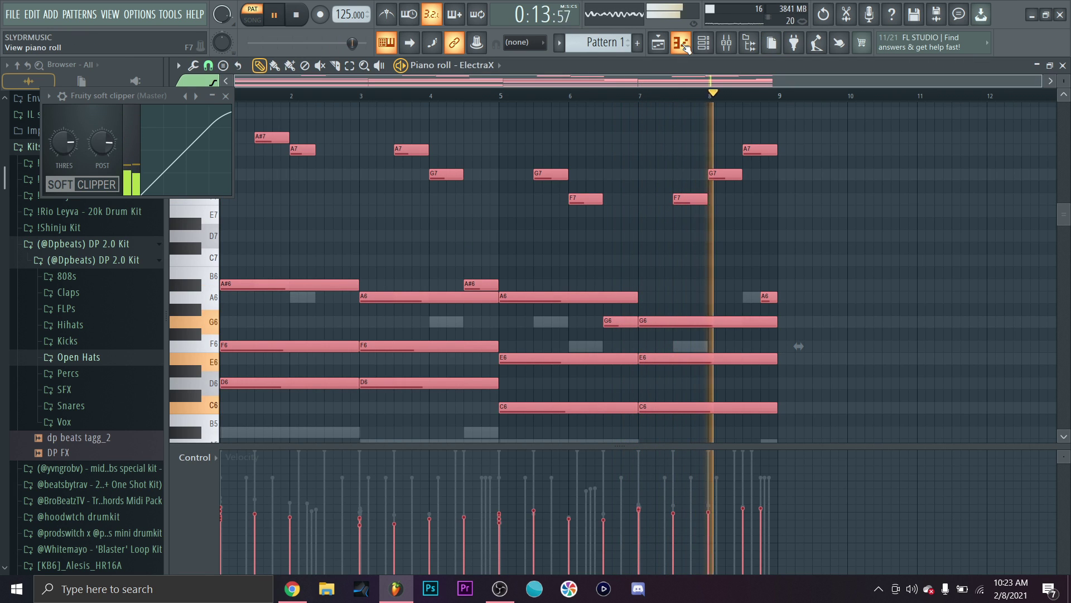
Step: Delete the high F7 to A#7 melody notes and the short A#6, G6 and A6 passing notes from the ElectraX part
drag(862, 119, 168, 203)
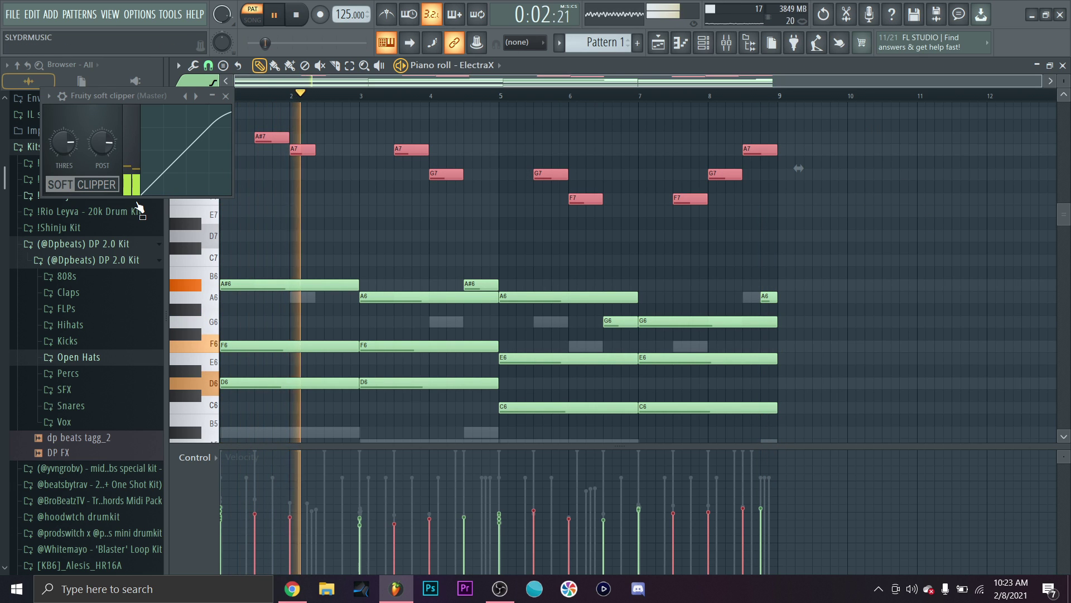
key(Delete)
key(space)
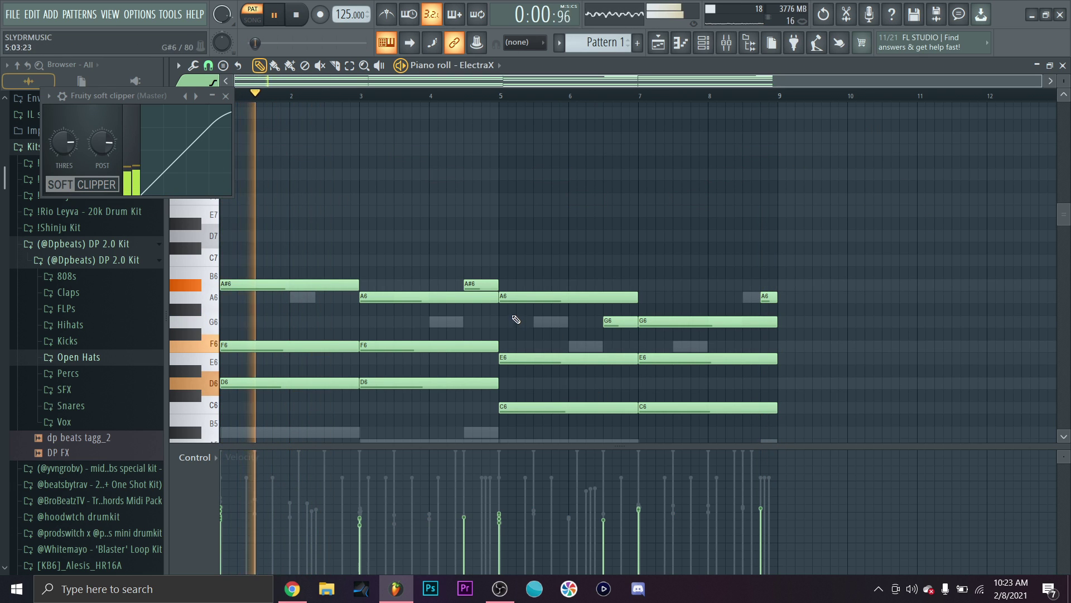
right_click(480, 284)
right_click(619, 321)
right_click(769, 296)
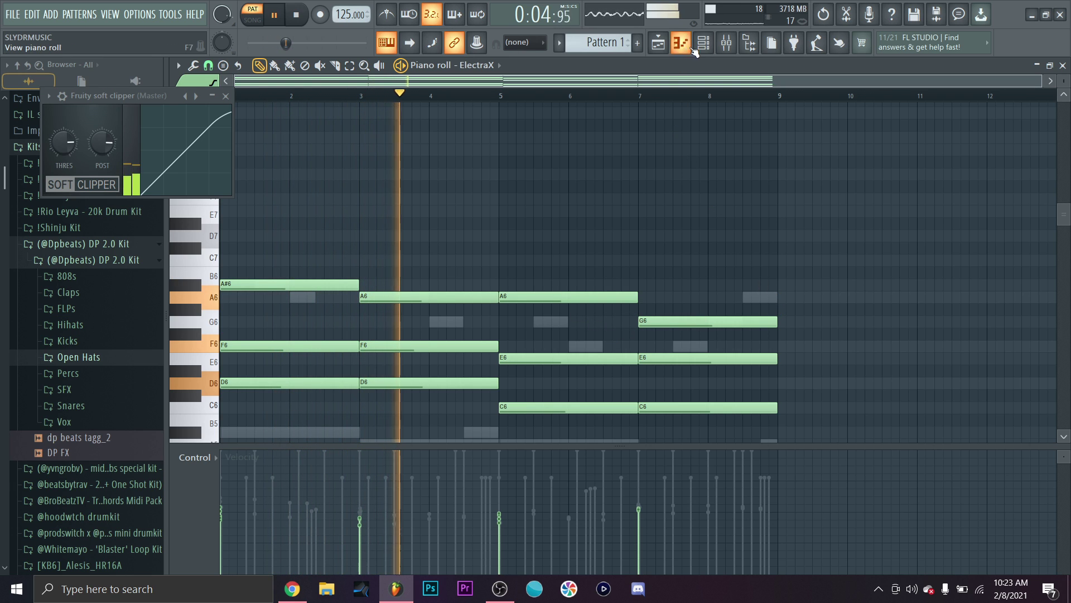
Step: Apply a -18 dB low-shelf cut at 491 Hz to Insert 9, lower its fader to -3.9 dB, and unsolo it
click(726, 45)
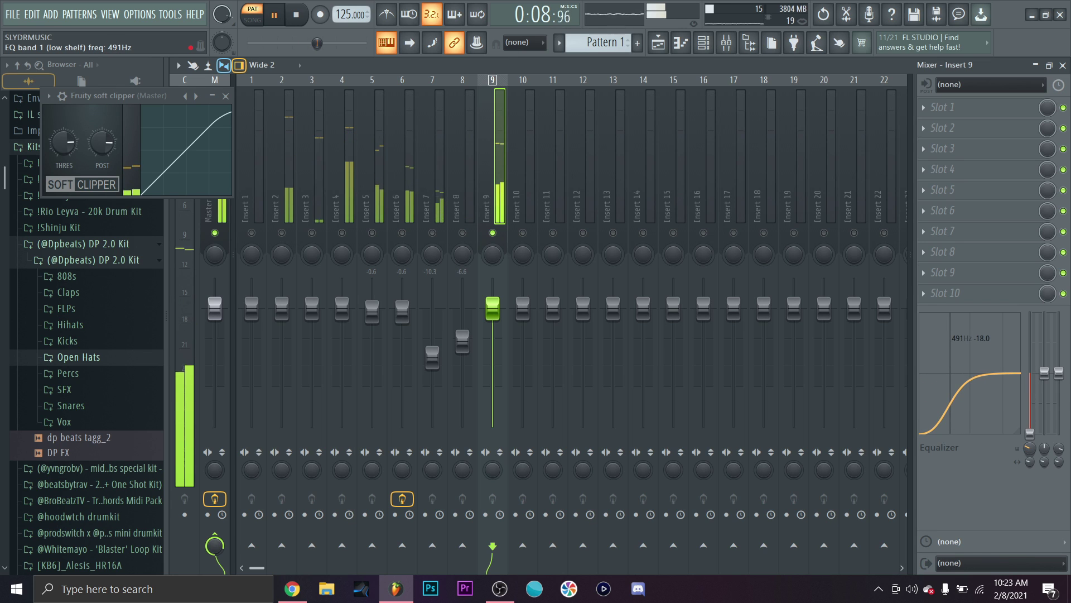
right_click(493, 232)
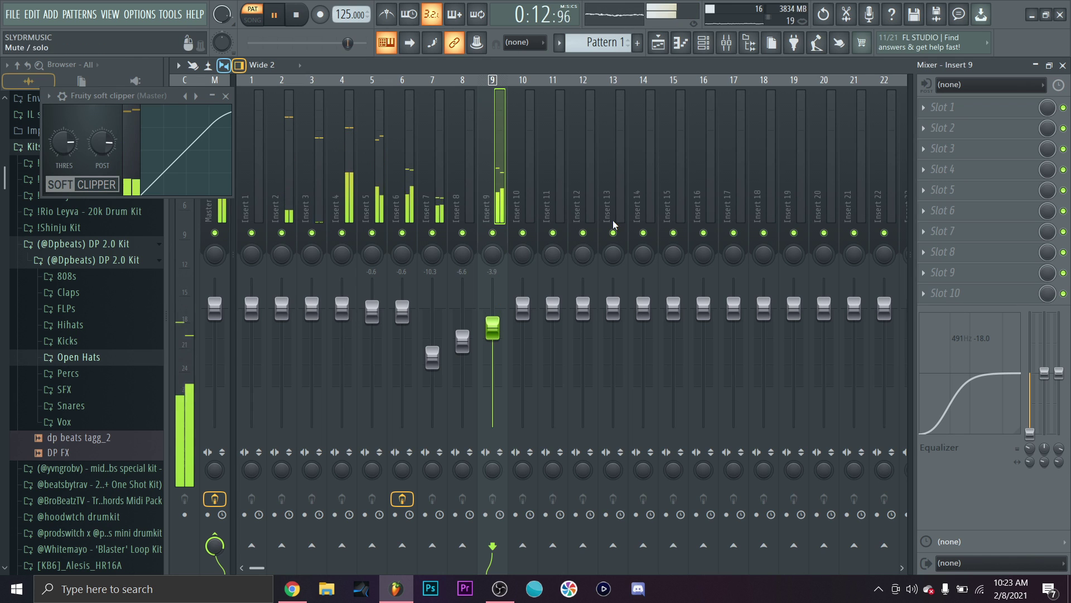
click(703, 52)
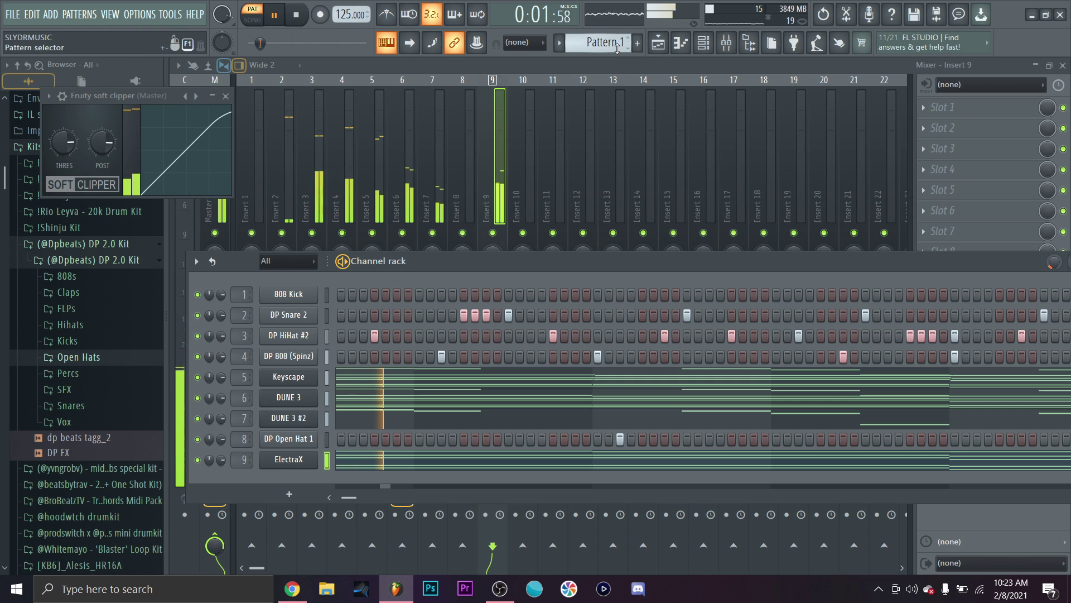
click(701, 50)
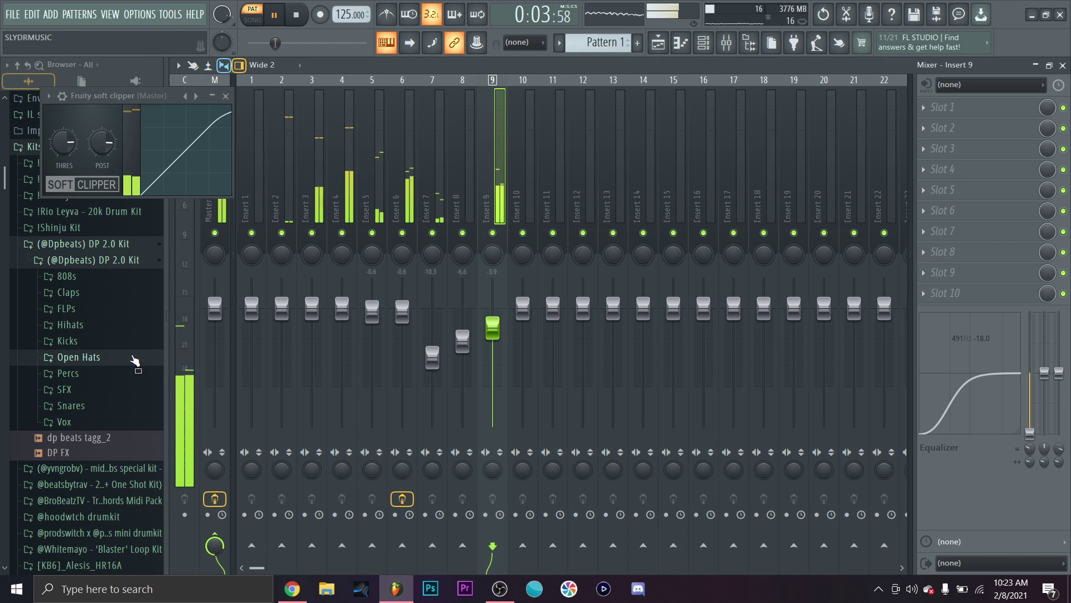
Step: Add a Purity channel, load Legato Strings 1 from the Strings category, and close its window
click(703, 48)
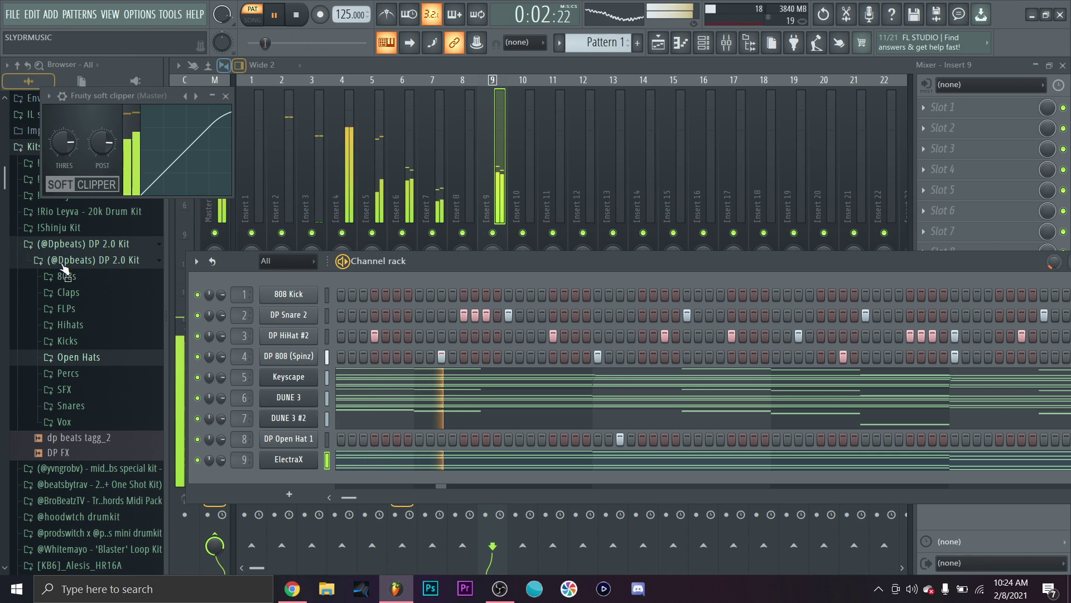
click(286, 494)
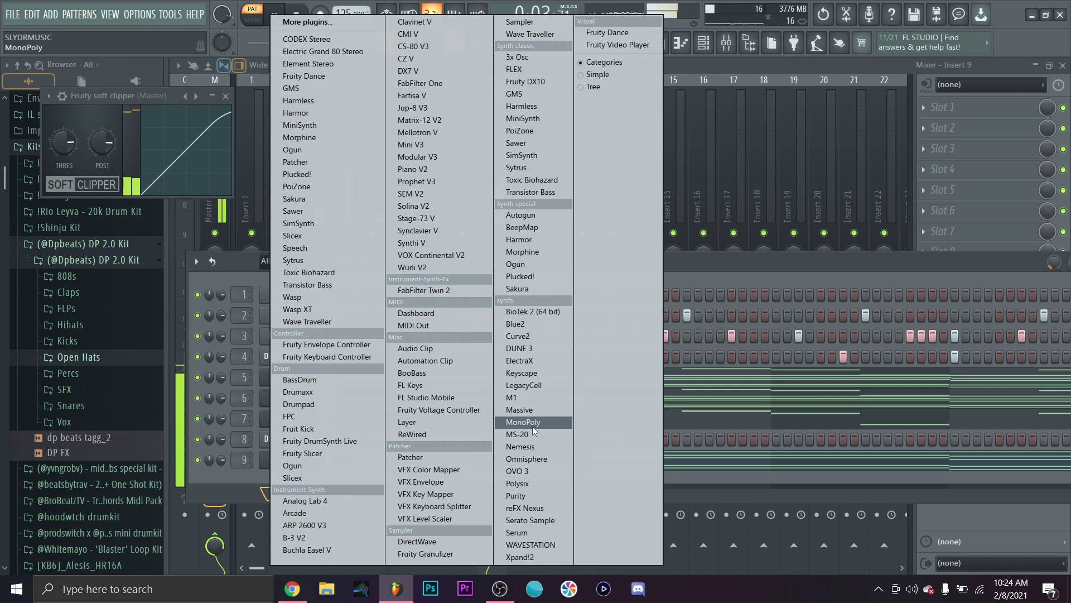
click(550, 497)
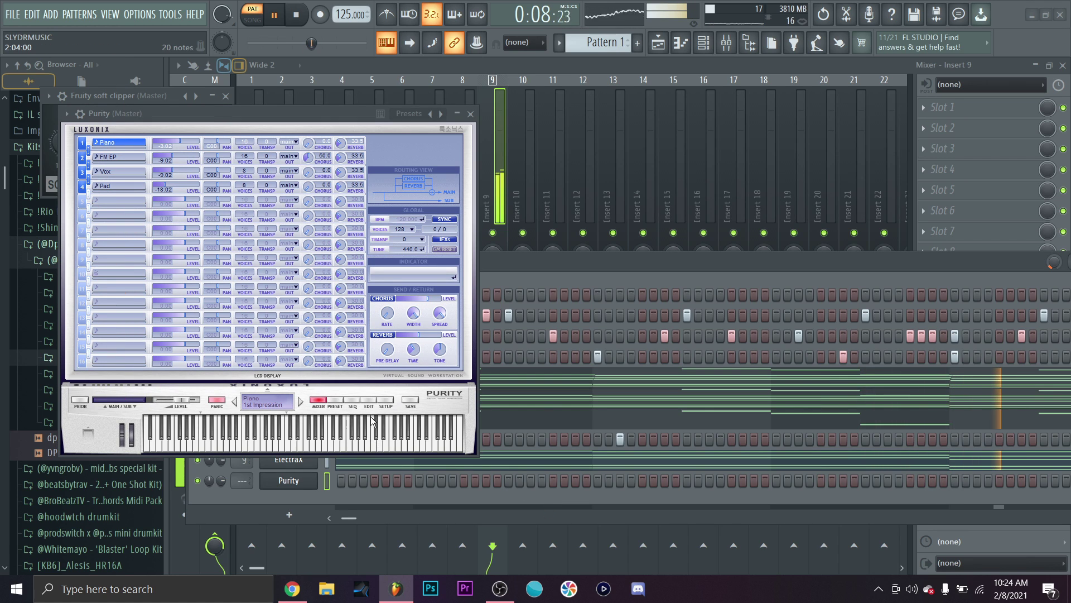
click(336, 400)
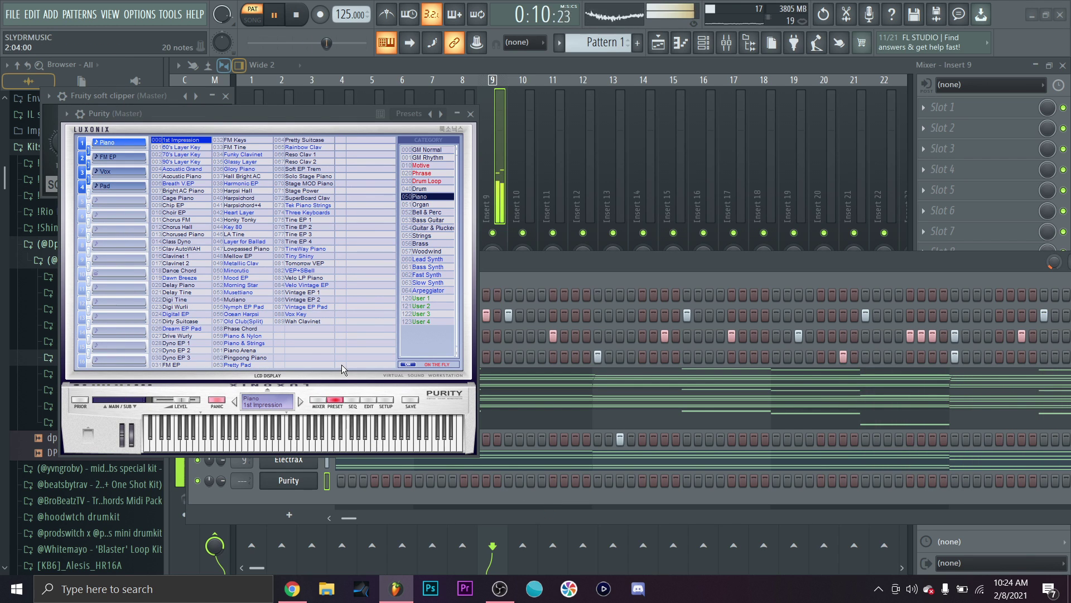
click(435, 236)
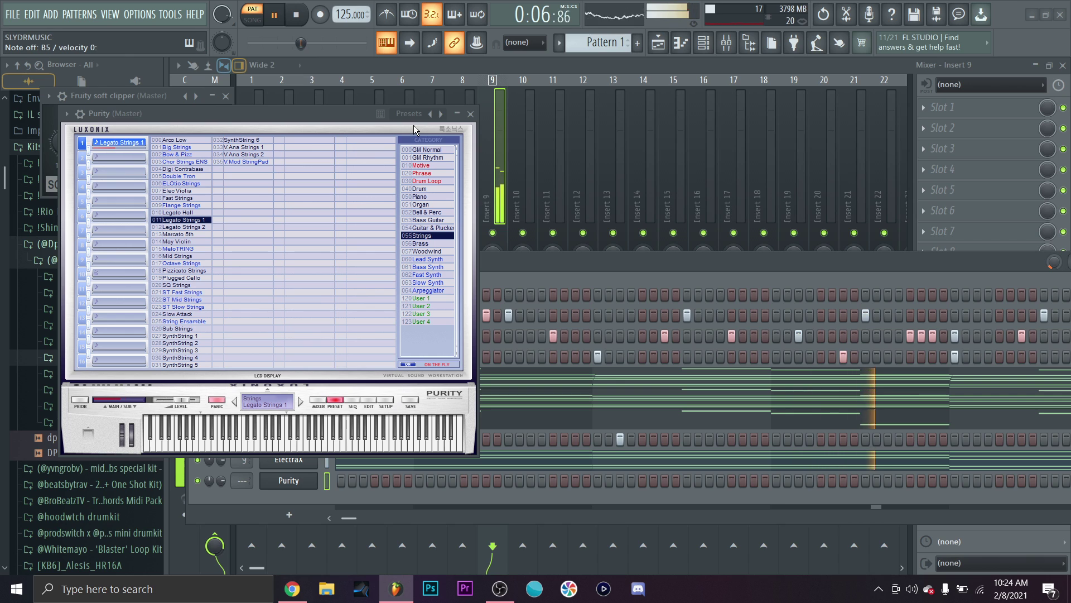
click(471, 114)
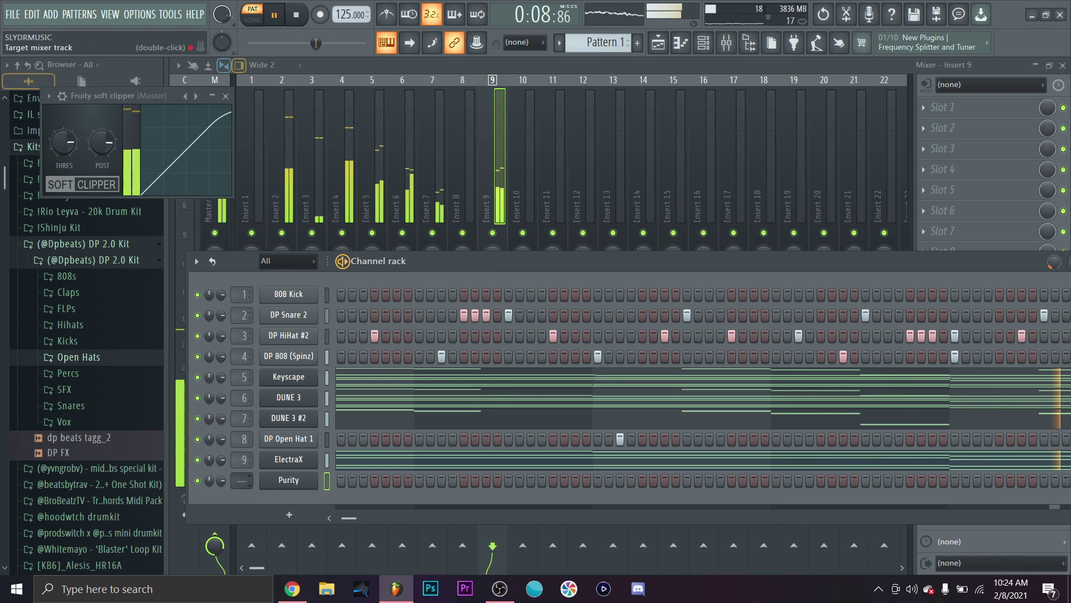
Step: Route Purity to mixer track 10, copy the ElectraX notes into it, and open them in the piano roll
scroll(241, 480, up, 5)
right_click(268, 466)
click(471, 402)
right_click(315, 483)
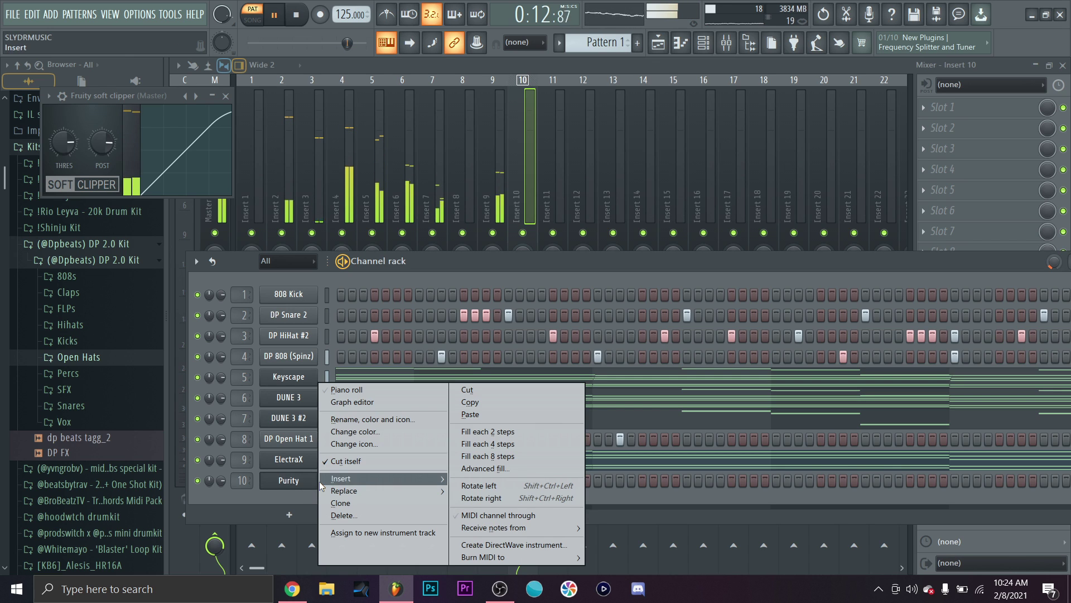
click(472, 415)
click(346, 490)
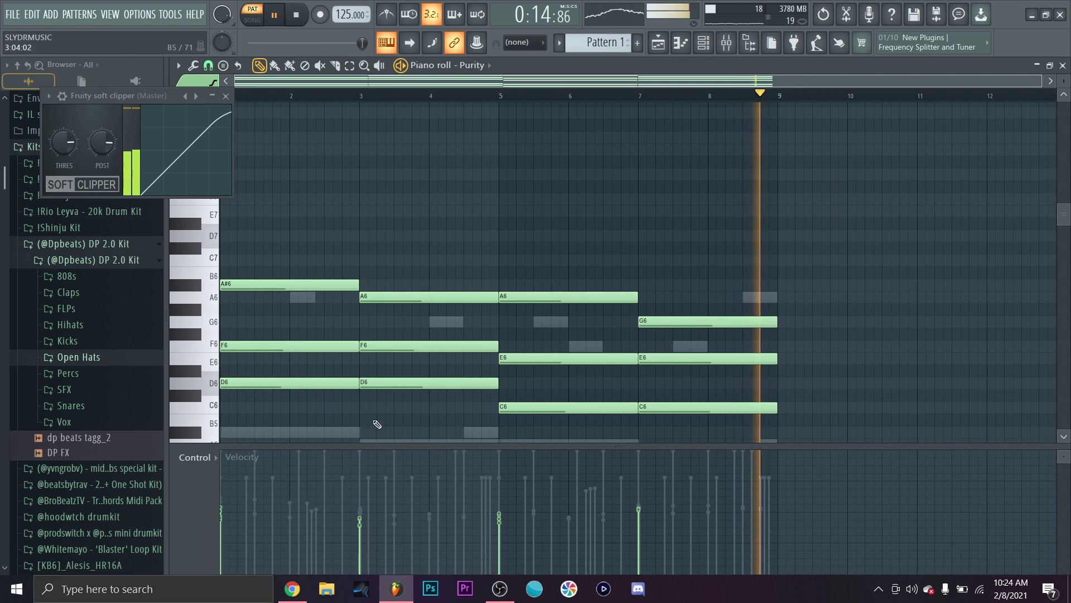
Step: Delete the Purity notes below A#6 in bars 1–2 and the F6, D6, F5 and D5 notes in bars 3–4
right_click(295, 382)
right_click(295, 418)
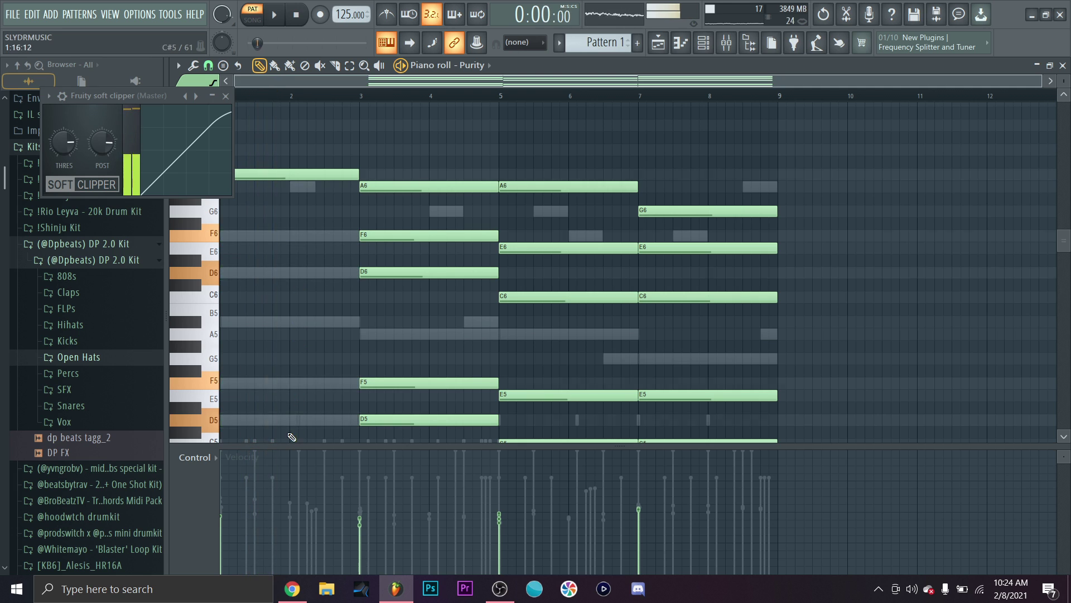
right_click(383, 234)
right_click(391, 272)
right_click(400, 384)
scroll(401, 384, up, 2)
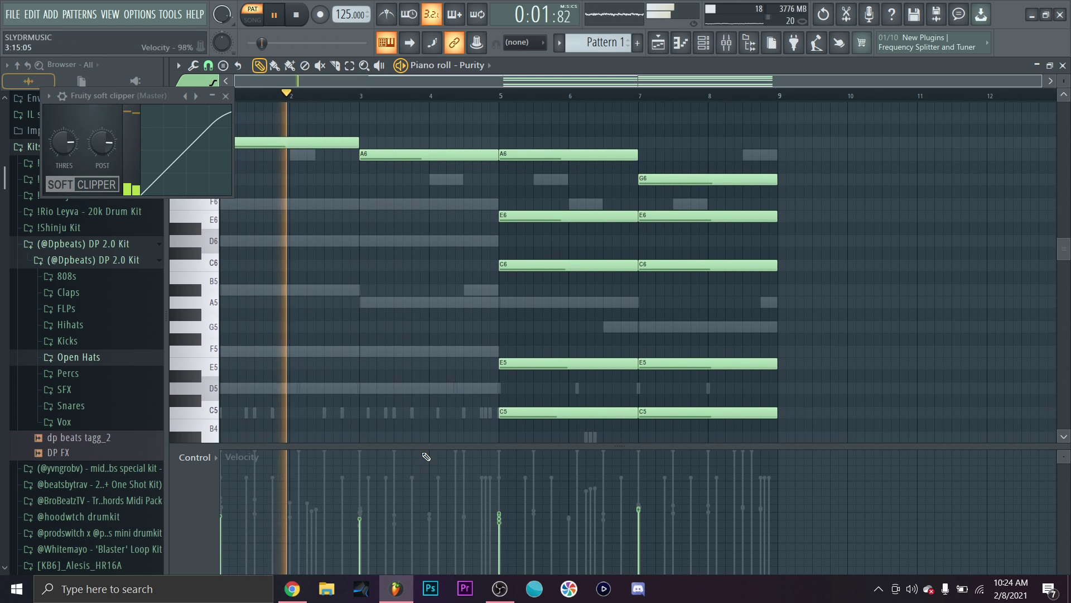
Step: Delete the A6, C6 and E5 notes starting at bar 5 in the Purity part
right_click(545, 226)
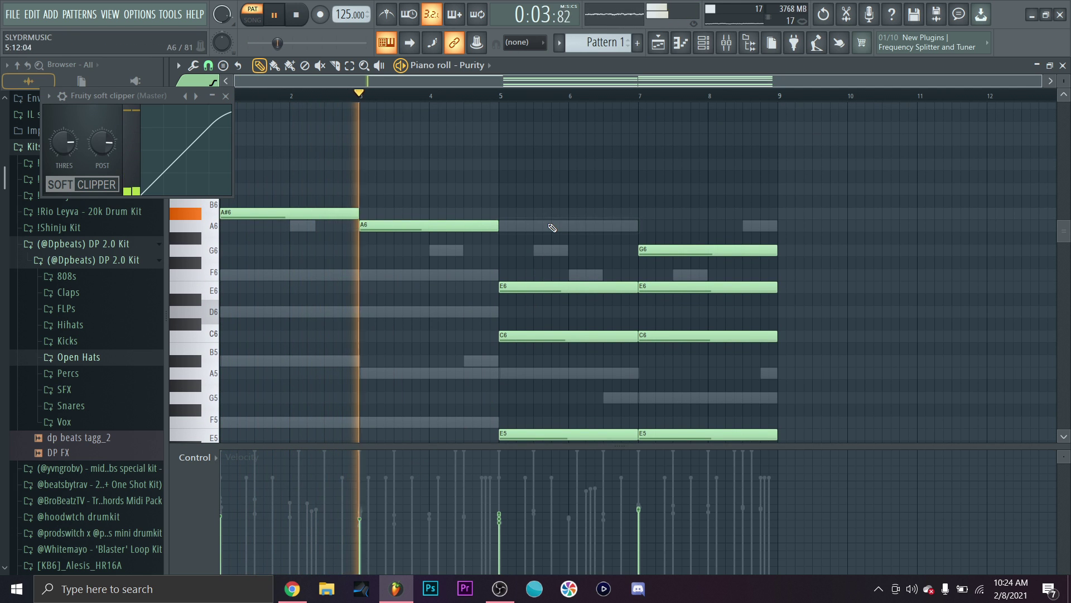
right_click(551, 337)
scroll(564, 391, down, 1)
right_click(564, 416)
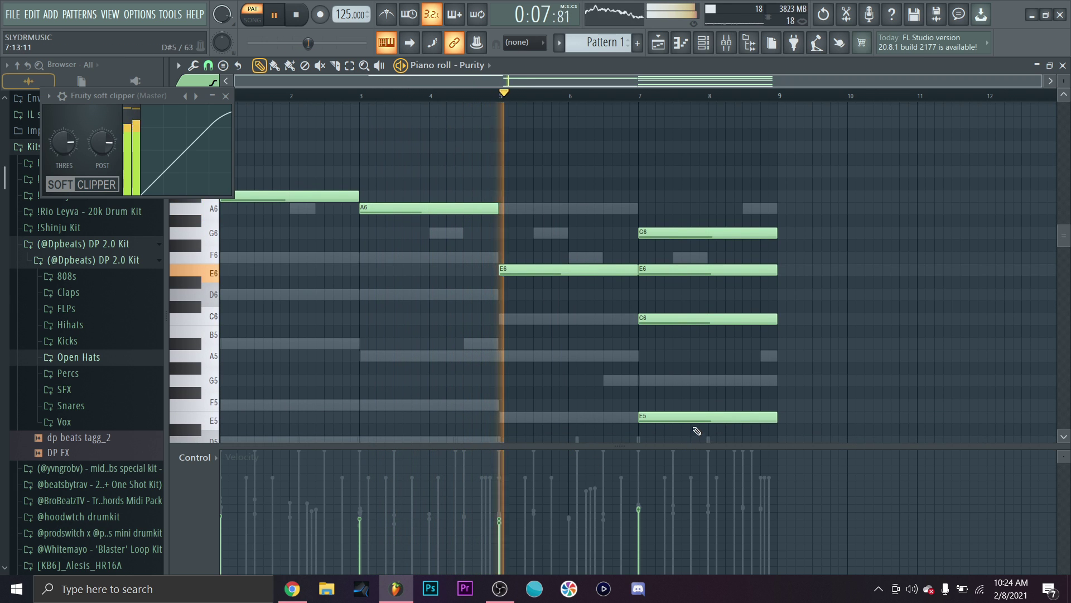
Step: Try deleting the C5 notes at bars 5 and 7 and the E5, C6 and E6 notes at bar 7, and undo these deletions
scroll(695, 433, down, 4)
right_click(578, 390)
right_click(681, 390)
right_click(680, 343)
right_click(678, 245)
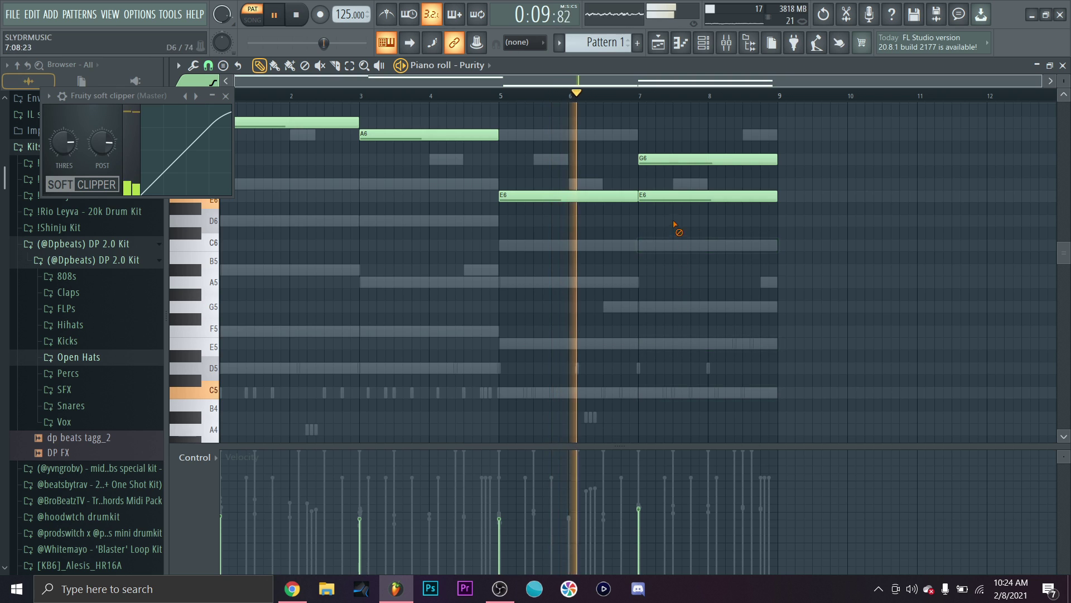
right_click(681, 197)
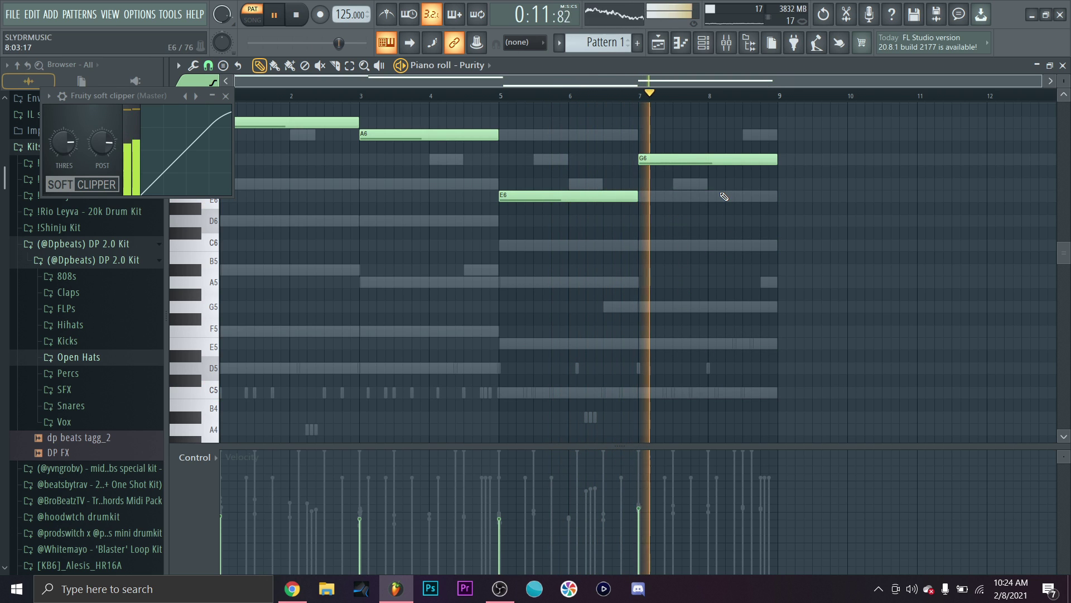
key(ctrl+alt+z)
key(ctrl+alt+z)
key(ctrl+alt+z)
key(ctrl+alt+z)
key(ctrl+alt+z)
Step: Delete the E6 note at bar 7, make C6 start at bar 8, and shorten G6 to end just past bar 8
right_click(704, 199)
key(space)
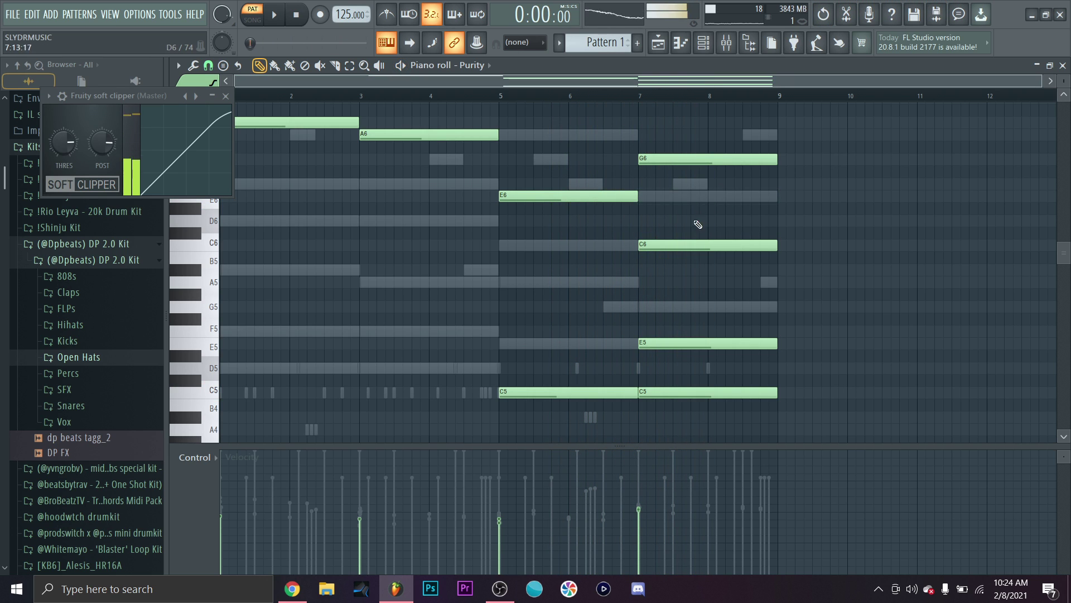
drag(744, 250, 778, 246)
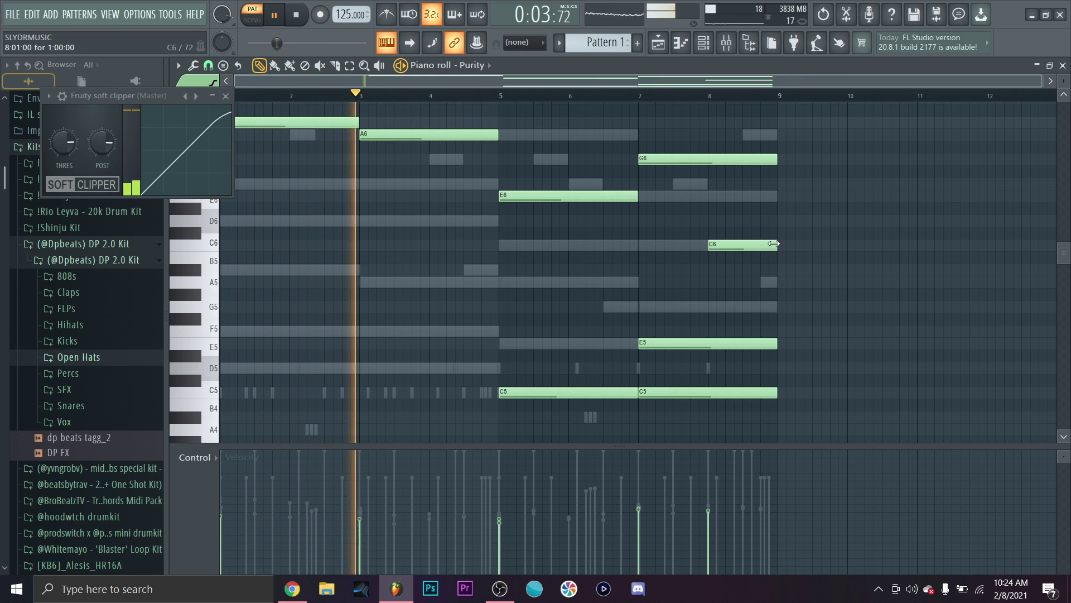
drag(766, 155, 716, 156)
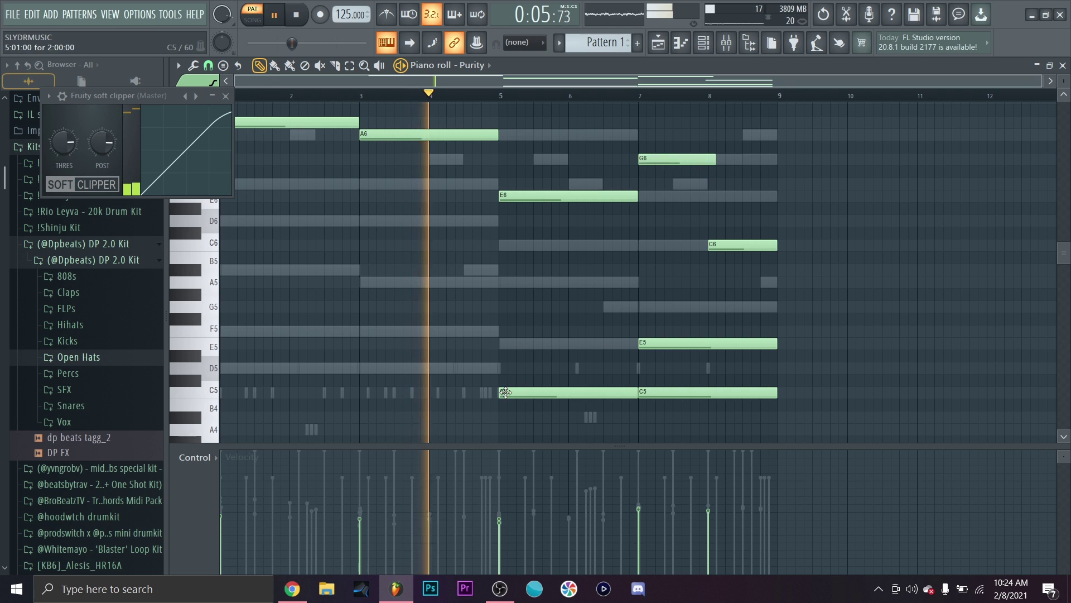
Step: Delete the remaining C5 and E5 notes, raise the bar 8 note to A6, and end G6 at bar 8
right_click(614, 393)
right_click(652, 392)
right_click(687, 344)
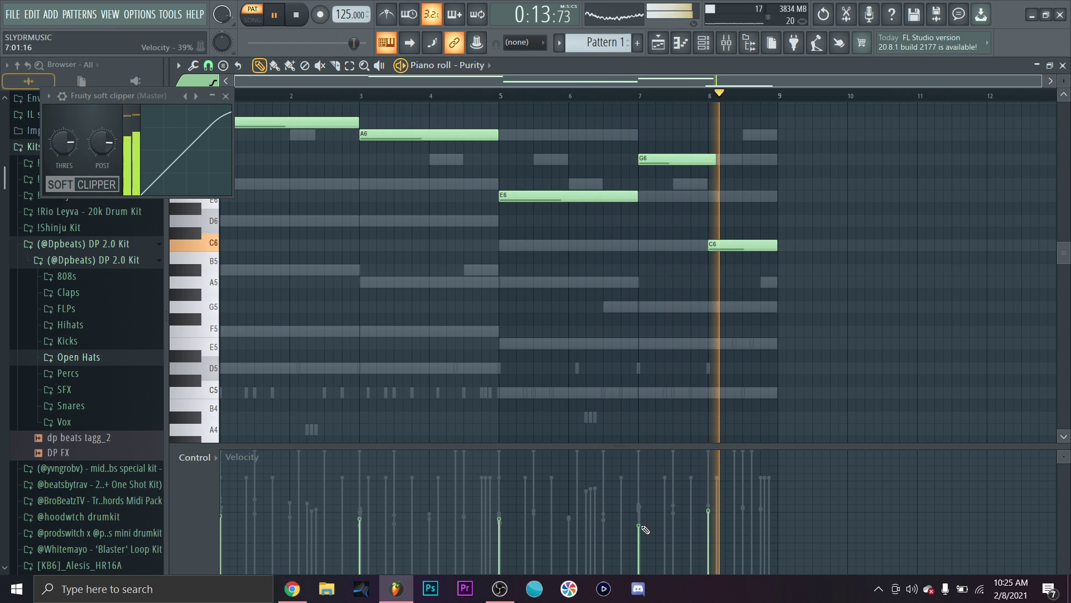
drag(743, 250, 708, 160)
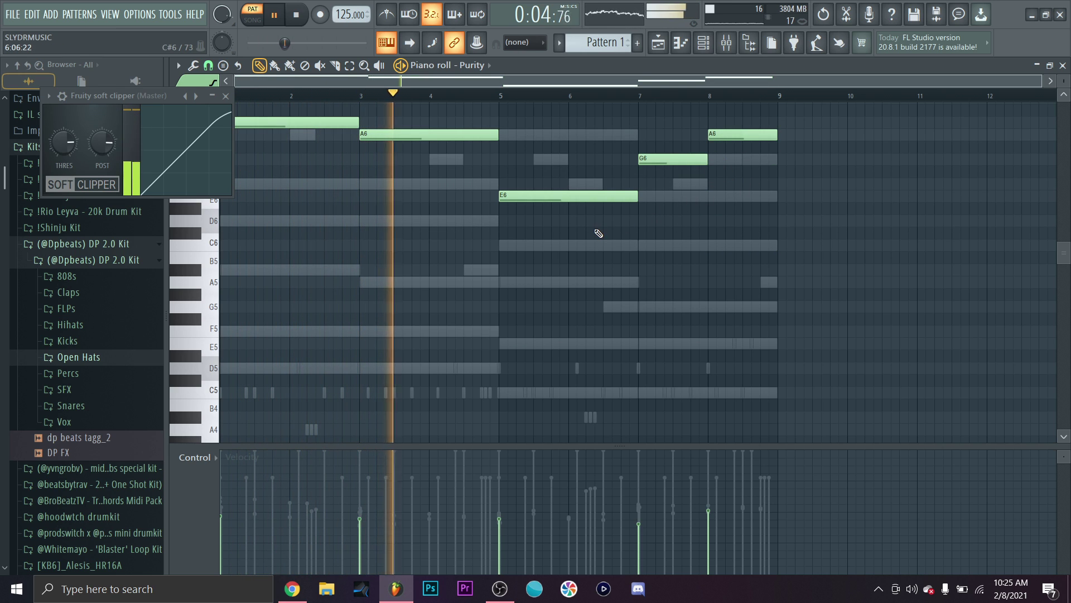
Step: Lower the Insert 10 mixer fader to -3.2 dB
click(726, 42)
drag(523, 308, 527, 310)
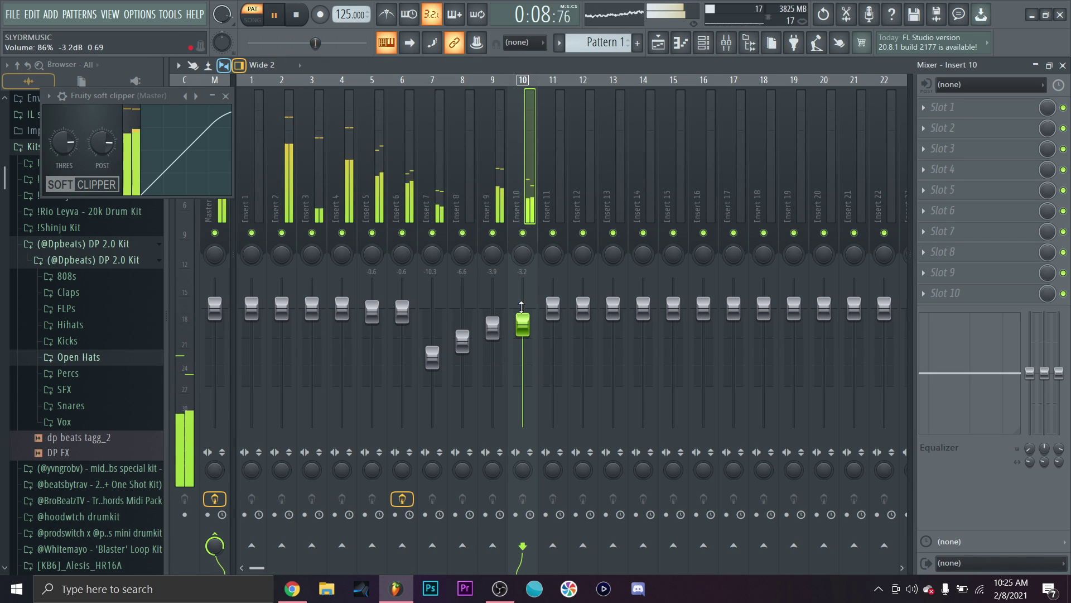
click(704, 43)
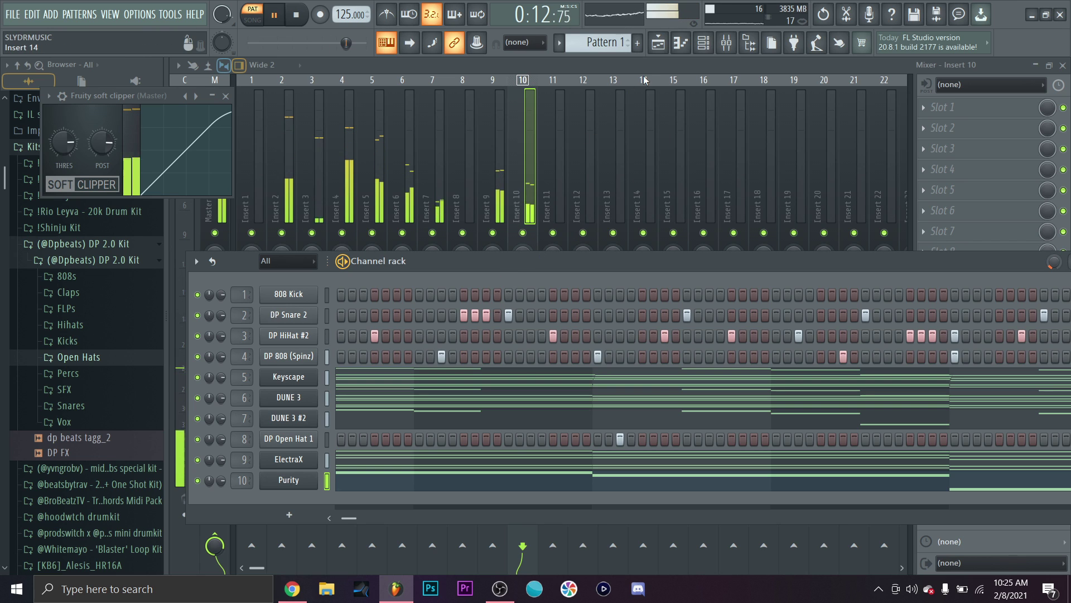
Step: Add an A#6 note from the middle of bar 8 to its end, and shorten the A6 note to end where it starts
click(676, 47)
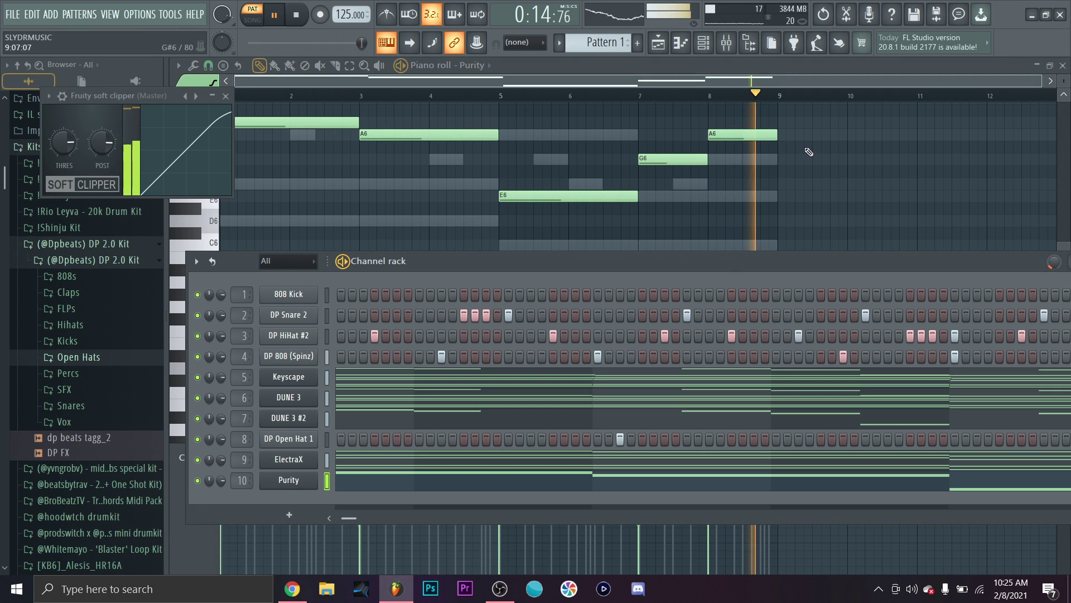
scroll(810, 152, up, 3)
click(747, 159)
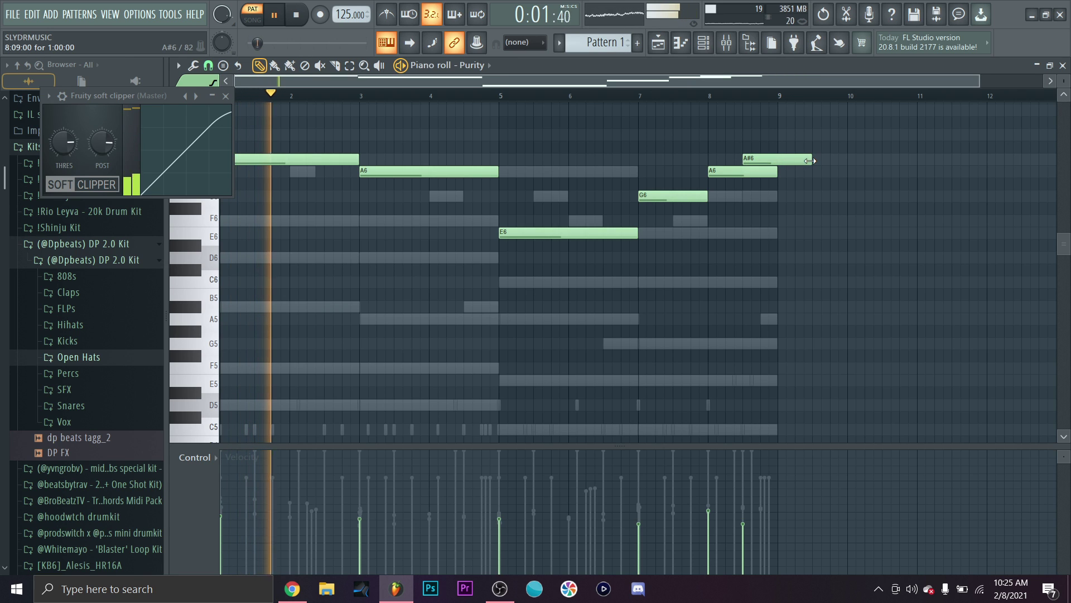
drag(810, 161, 769, 191)
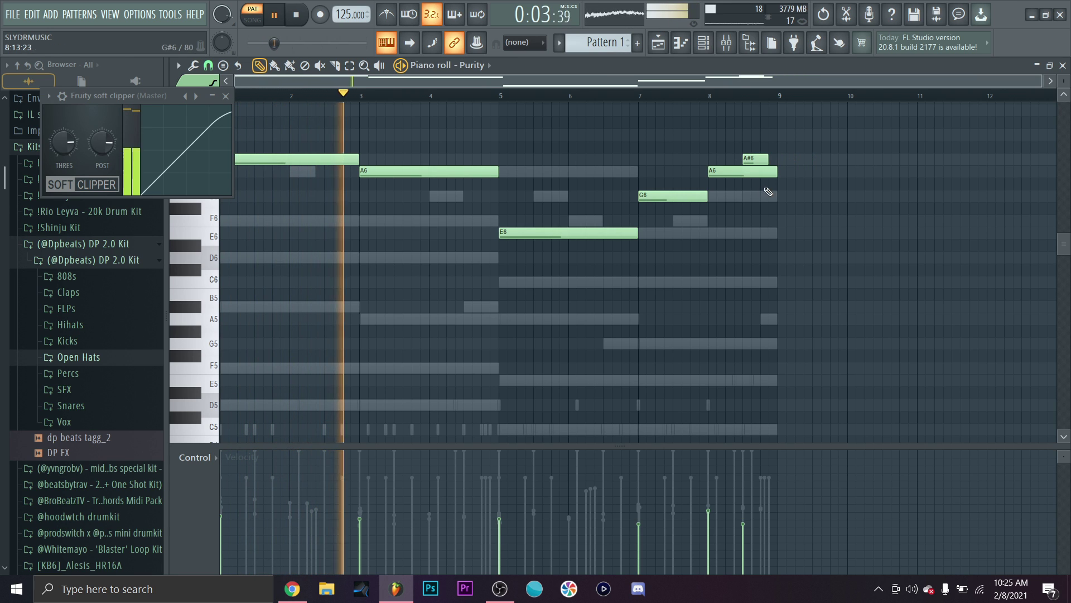
scroll(769, 191, up, 3)
mouse_move(777, 244)
mouse_down()
mouse_move(742, 244)
mouse_move(777, 234)
mouse_up()
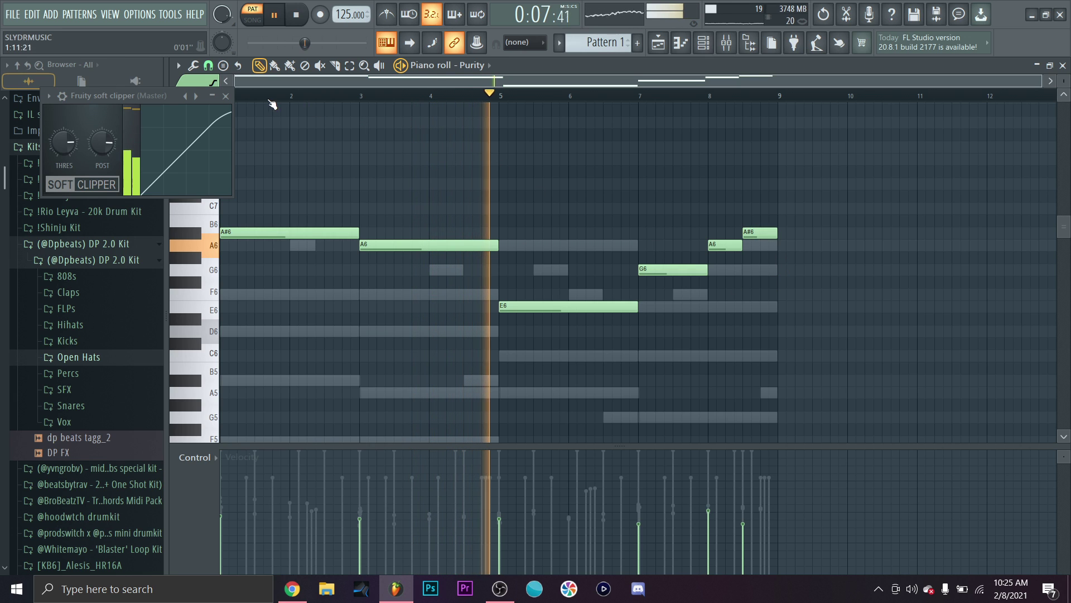
Step: Play the pattern and review the Purity strings melody against the other parts
key(F9)
click(704, 45)
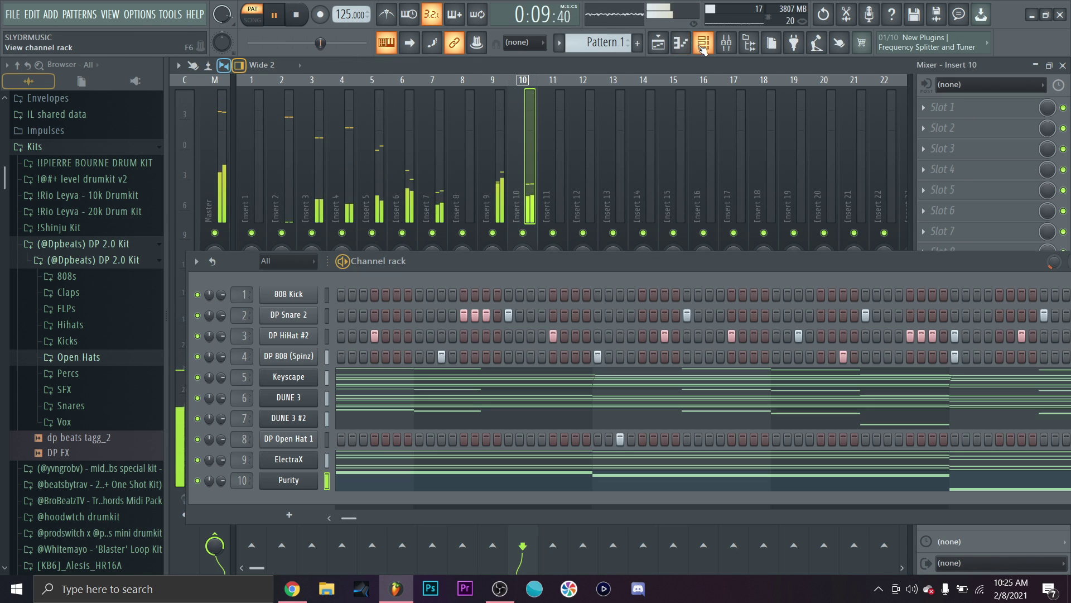
click(681, 44)
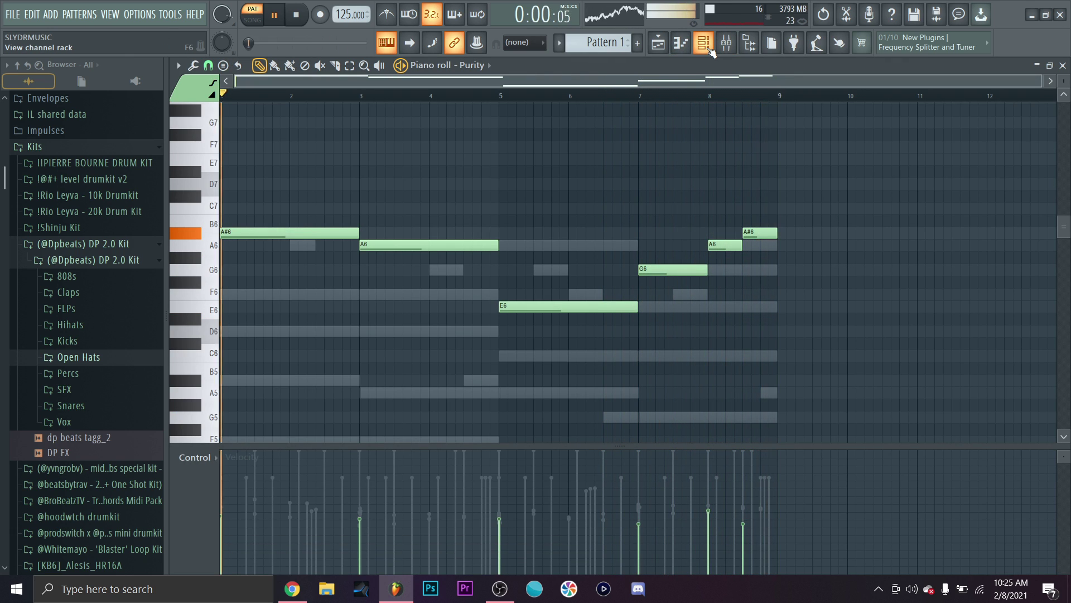
drag(311, 233, 281, 235)
key(space)
key(space)
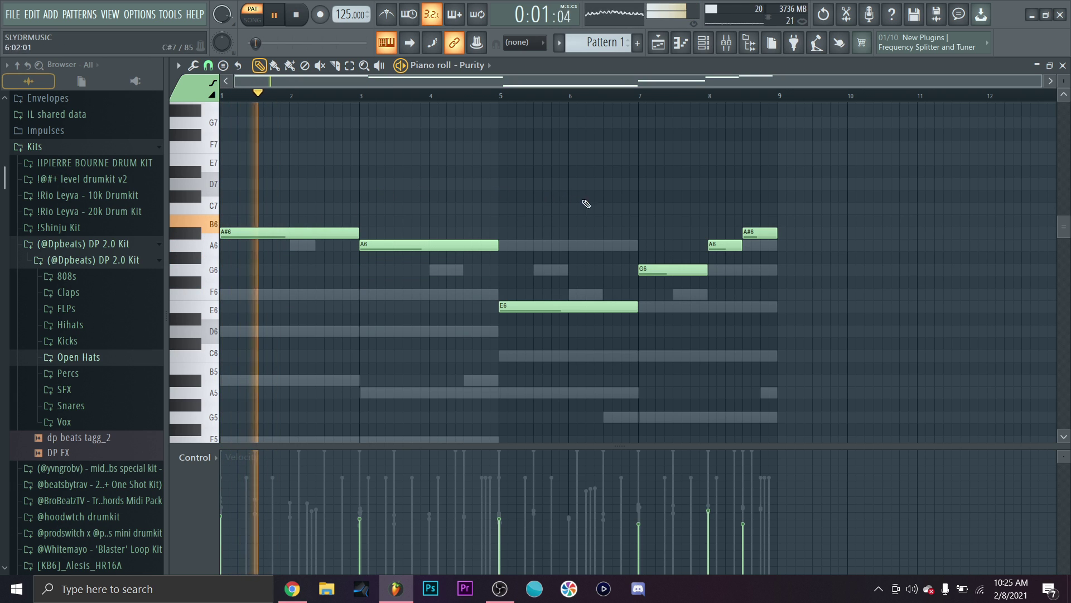
drag(781, 222, 729, 263)
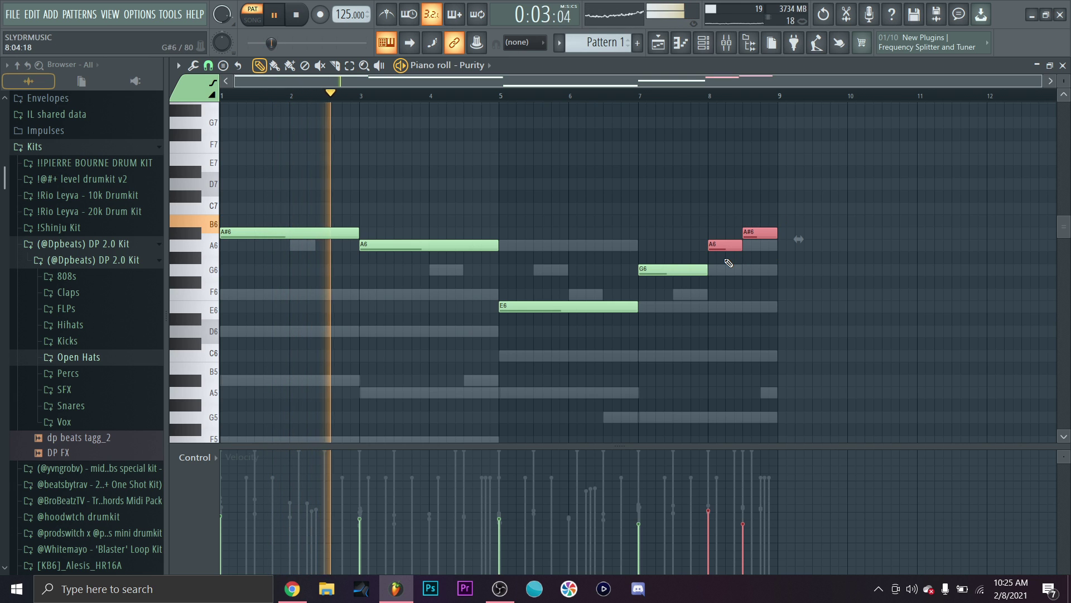
click(687, 188)
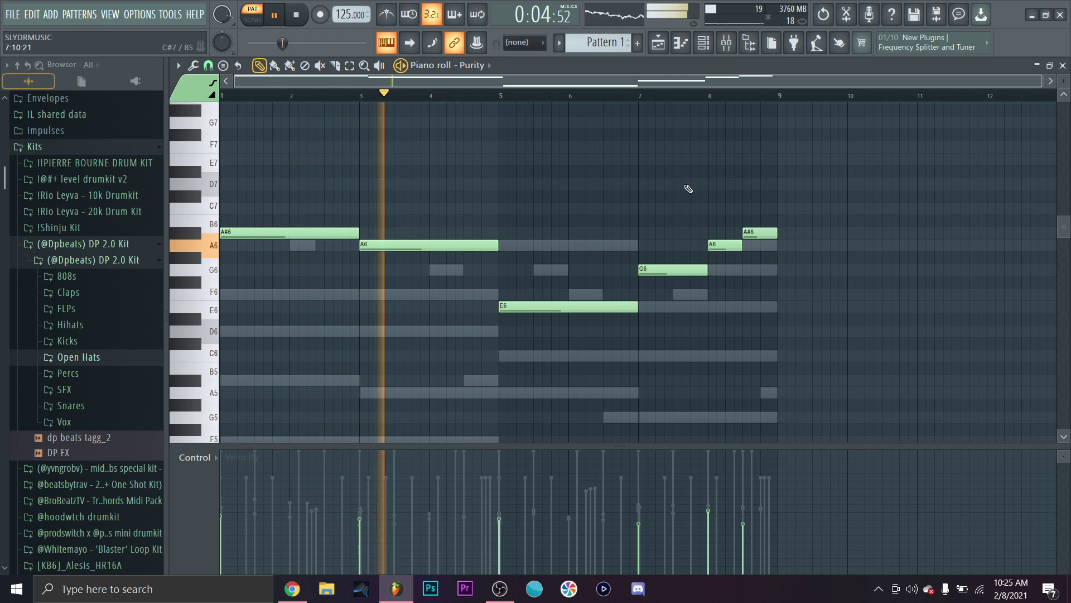
Step: Switch the Purity preset to Legato Strings 2 and put its window away
click(705, 48)
click(282, 485)
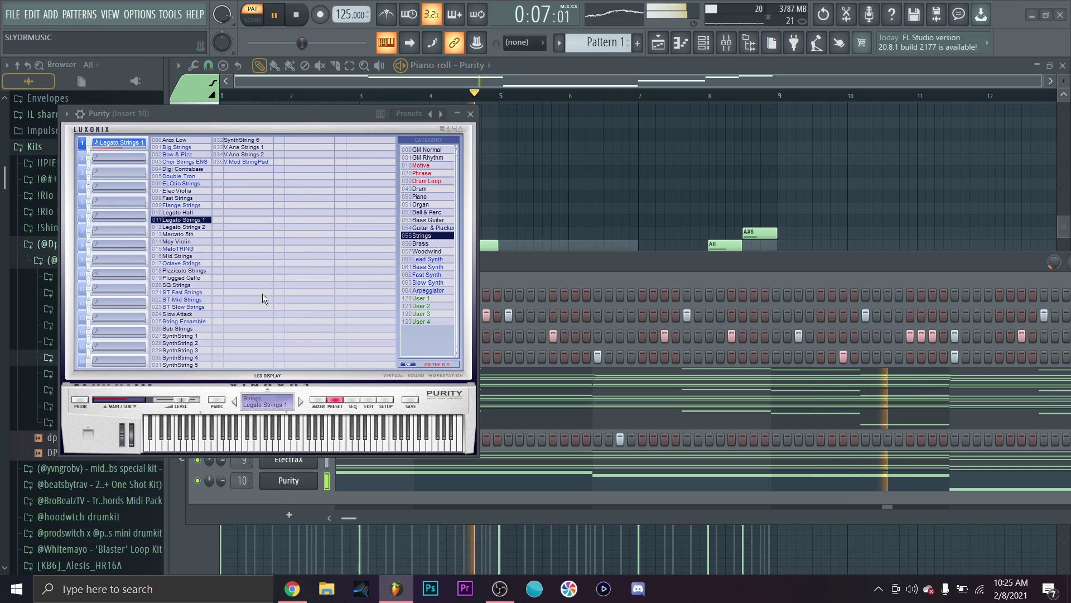
click(166, 227)
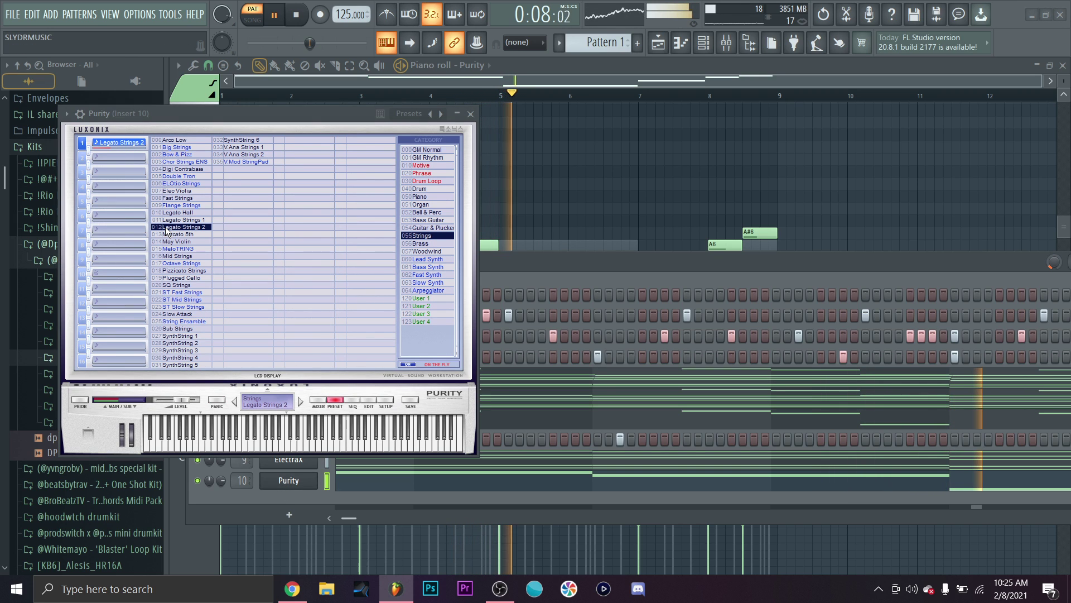
click(458, 114)
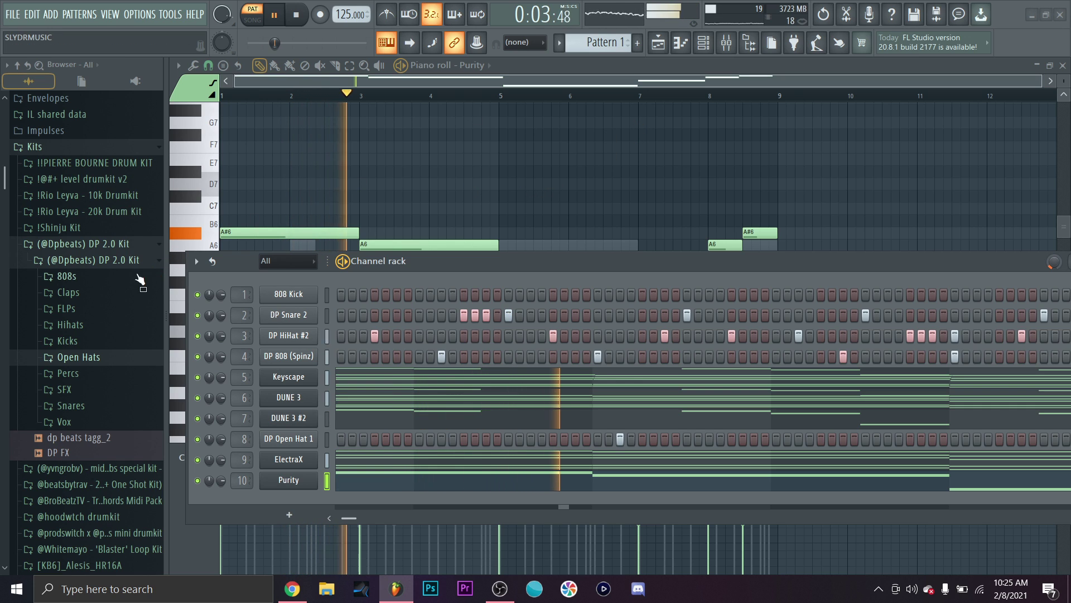
Step: Add DP HiHat #7 from the Hihats folder below DP HiHat #2 and route it to mixer track 3
click(73, 324)
click(106, 357)
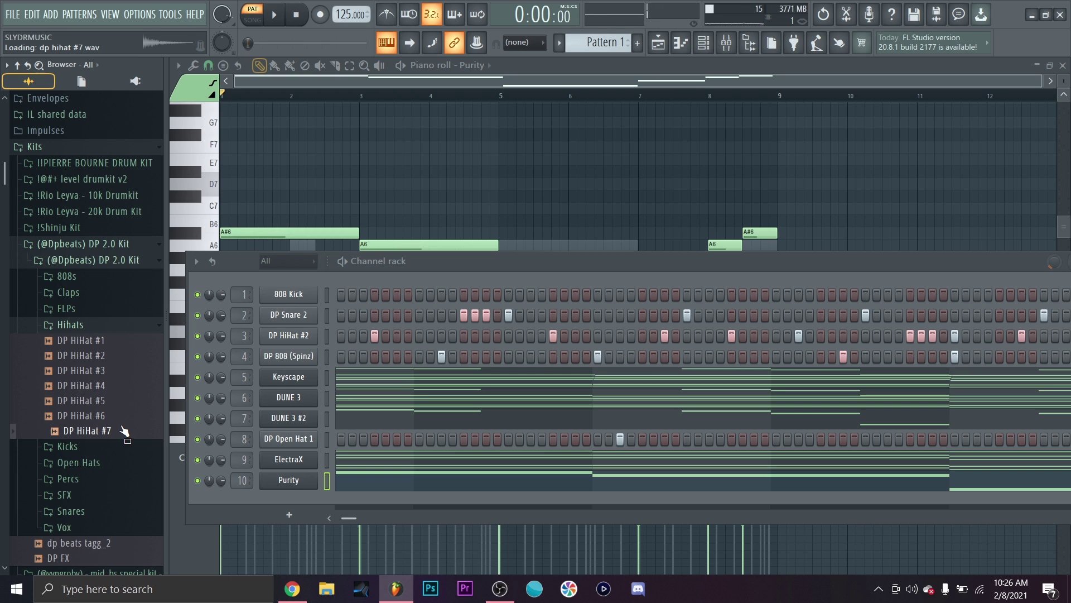
drag(298, 347, 248, 360)
Step: Fill the DP HiHat #7 channel on every second step and open its piano roll
right_click(289, 356)
click(333, 356)
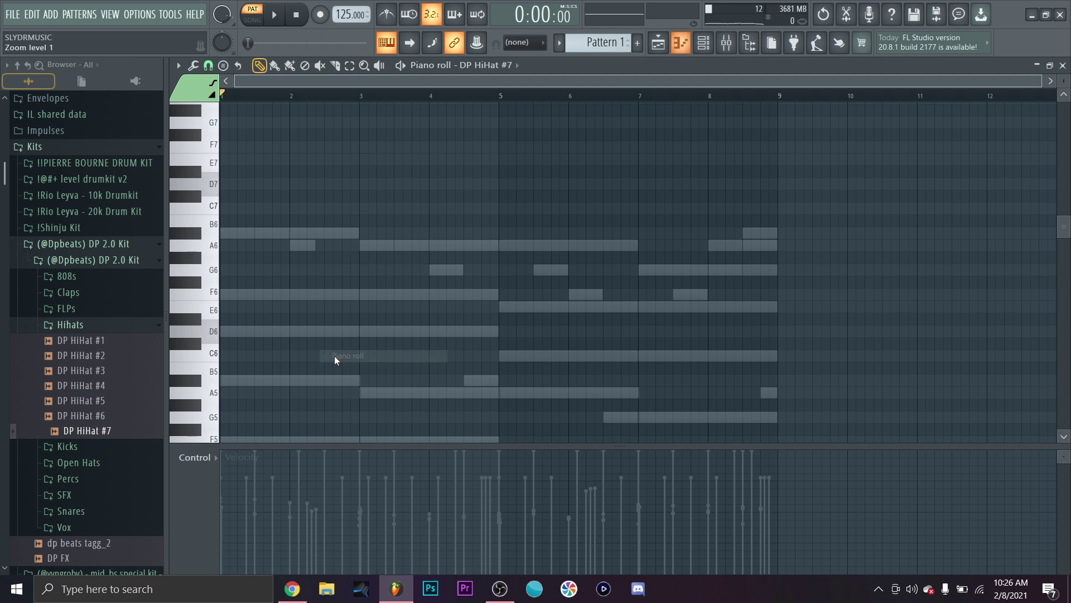
click(702, 48)
right_click(313, 351)
click(458, 398)
right_click(312, 352)
click(342, 358)
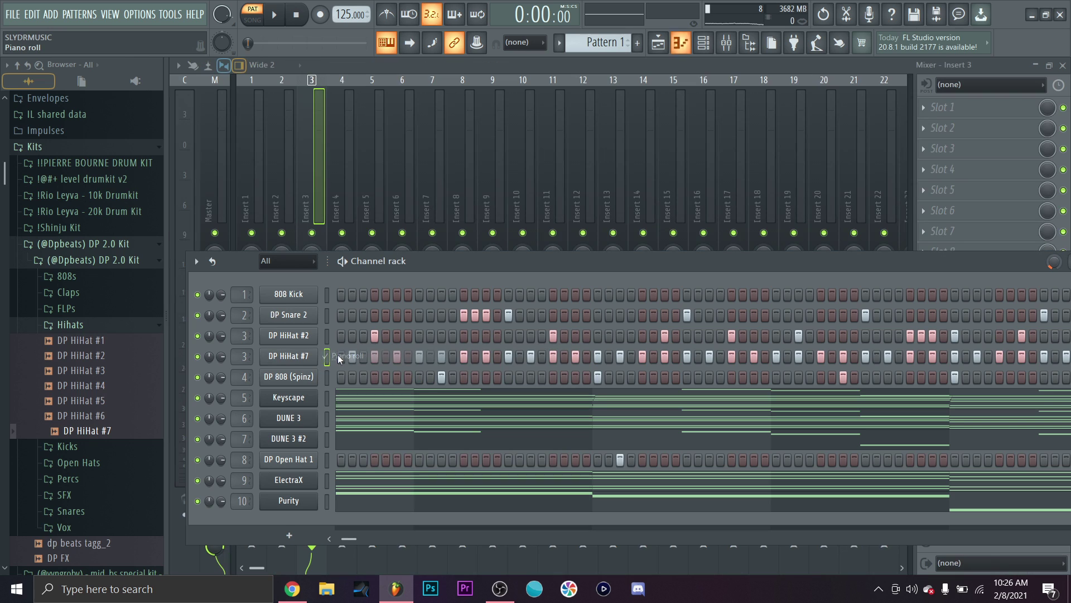
Step: Refill the DP HiHat #7 channel with a note every four steps and open it in the piano roll
right_click(322, 359)
click(497, 410)
right_click(321, 352)
click(357, 355)
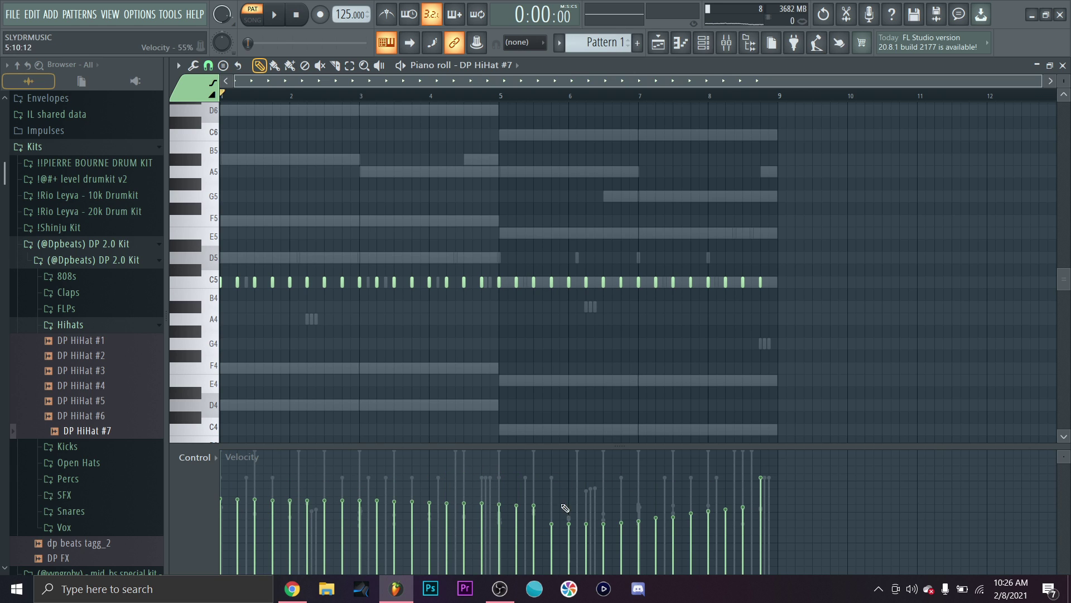
Step: Duplicate all DP HiHat #7 notes with a two-step offset, lower the copies' velocities, and play the pattern
drag(576, 301, 138, 307)
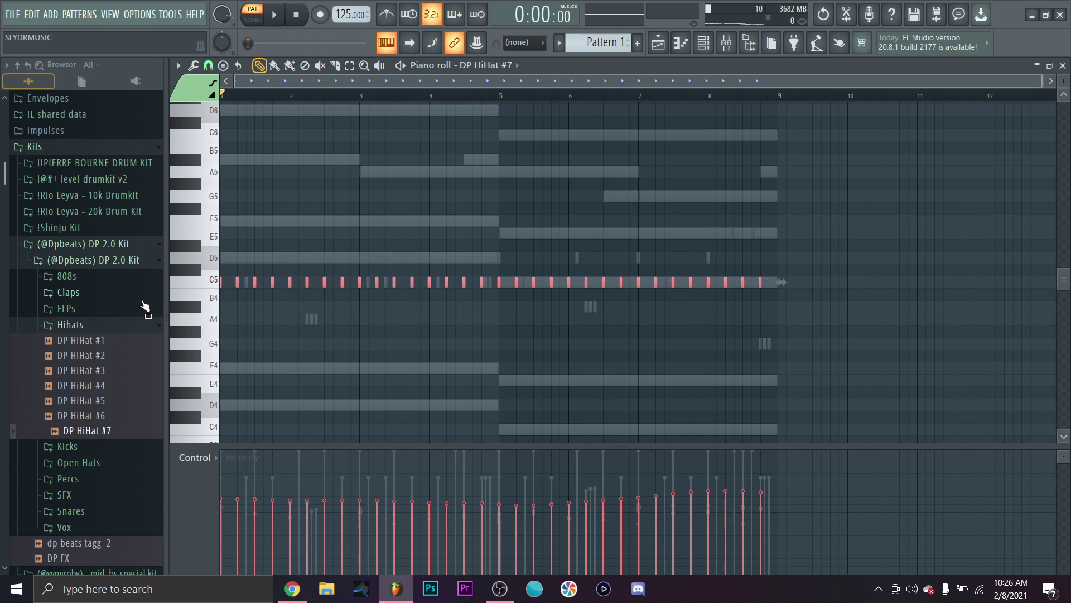
shift+drag(237, 282, 246, 282)
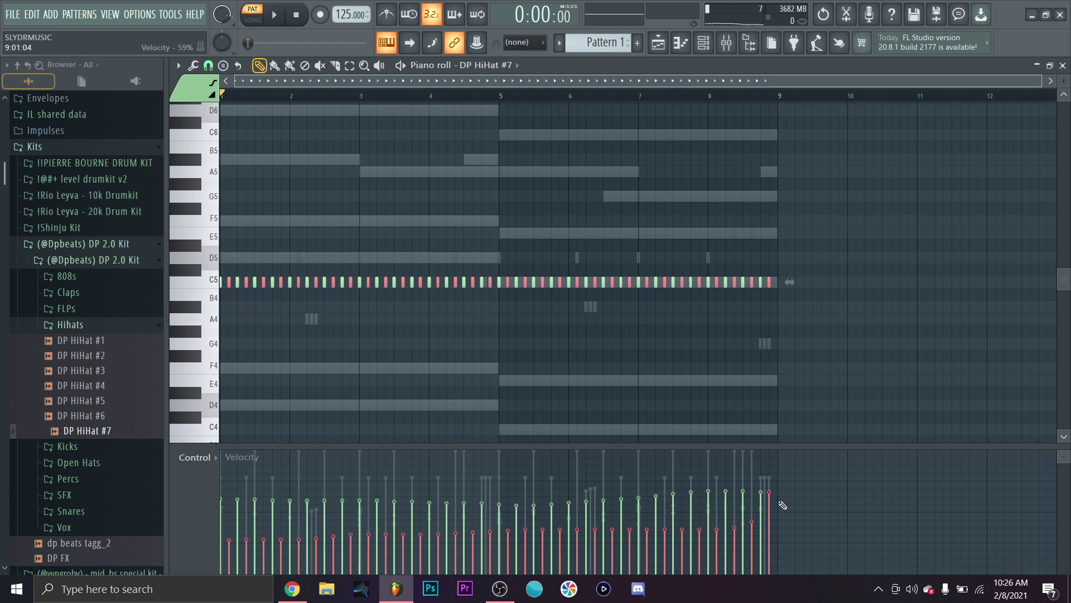
click(805, 355)
key(space)
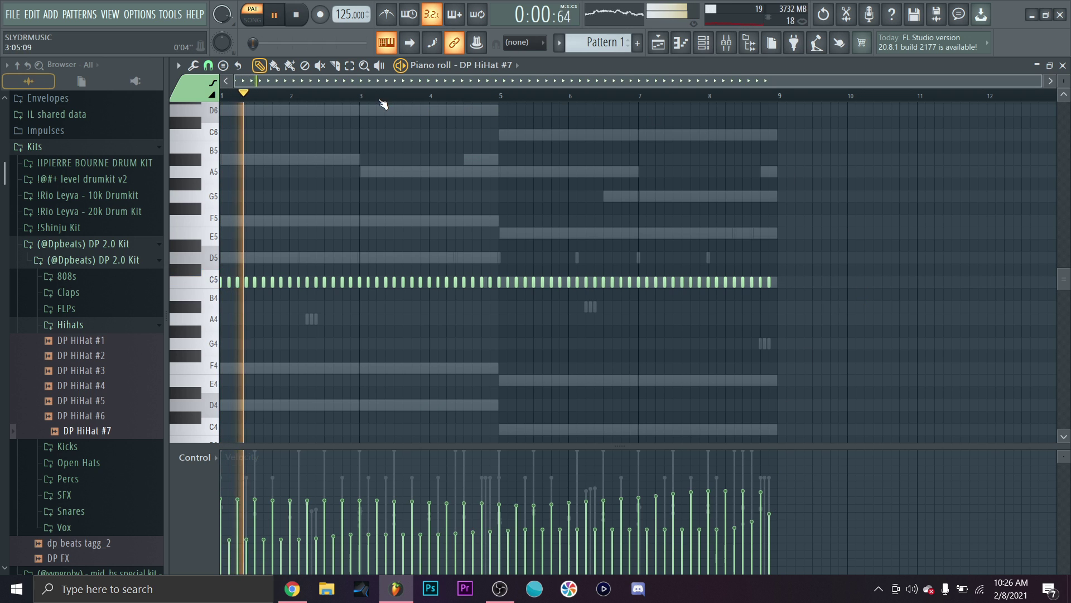
Step: Show the channel rack and collapse the Hihats folder in the browser
click(713, 47)
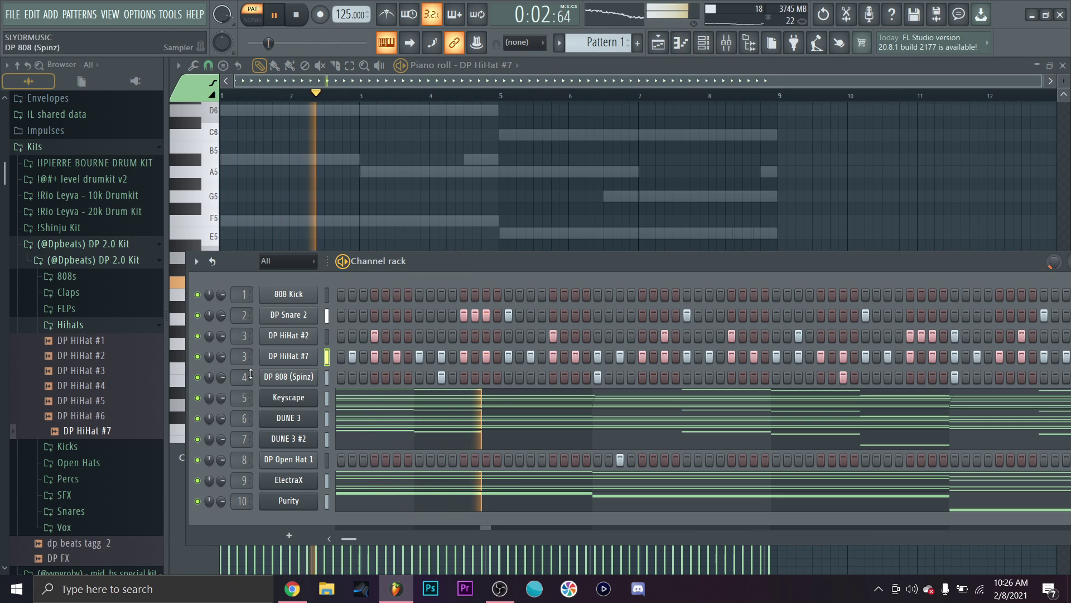
scroll(221, 356, down, 3)
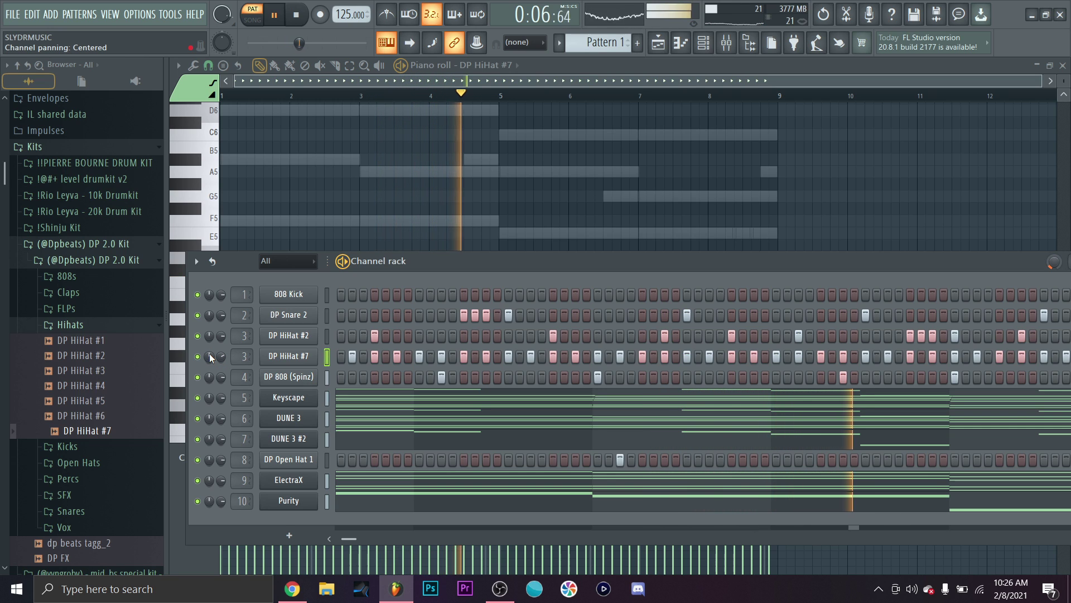
click(86, 321)
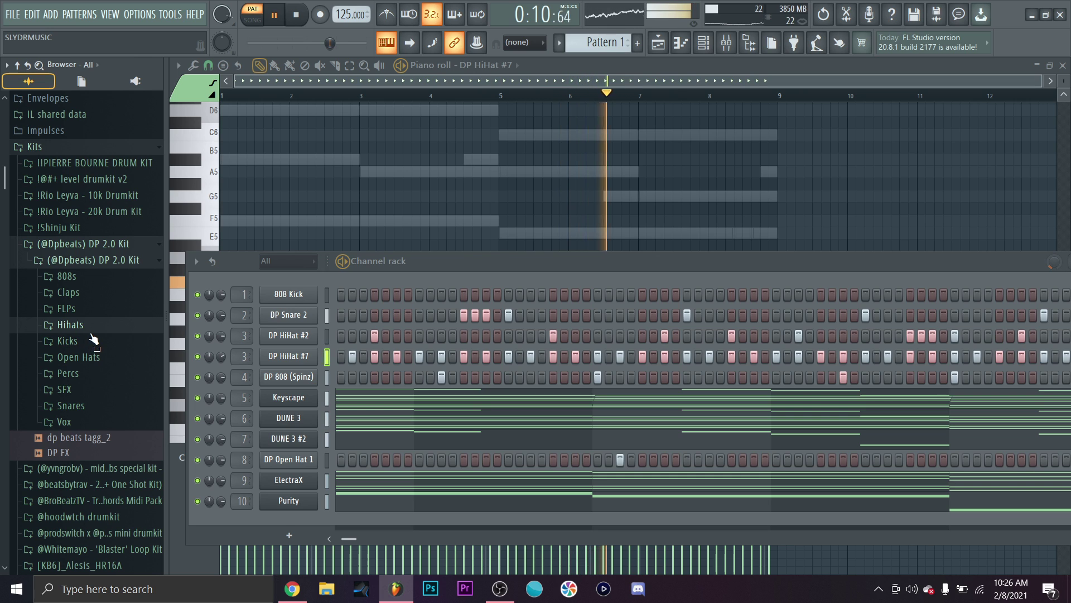
Step: Move all DP HiHat #7 notes down to G4 in the piano roll, and return to the channel rack
right_click(286, 354)
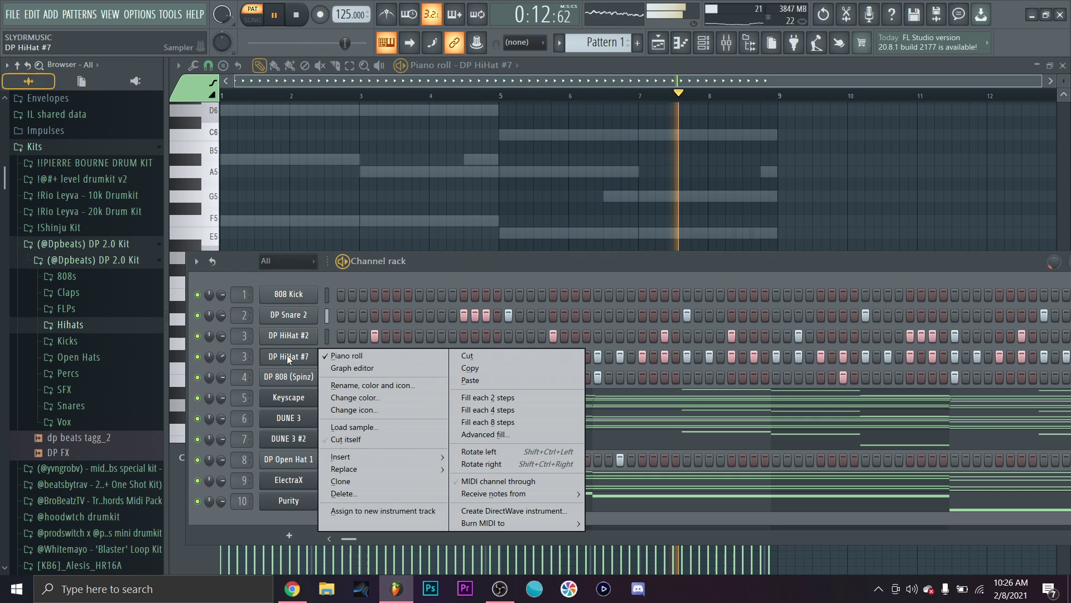
click(368, 356)
right_click(307, 354)
click(346, 355)
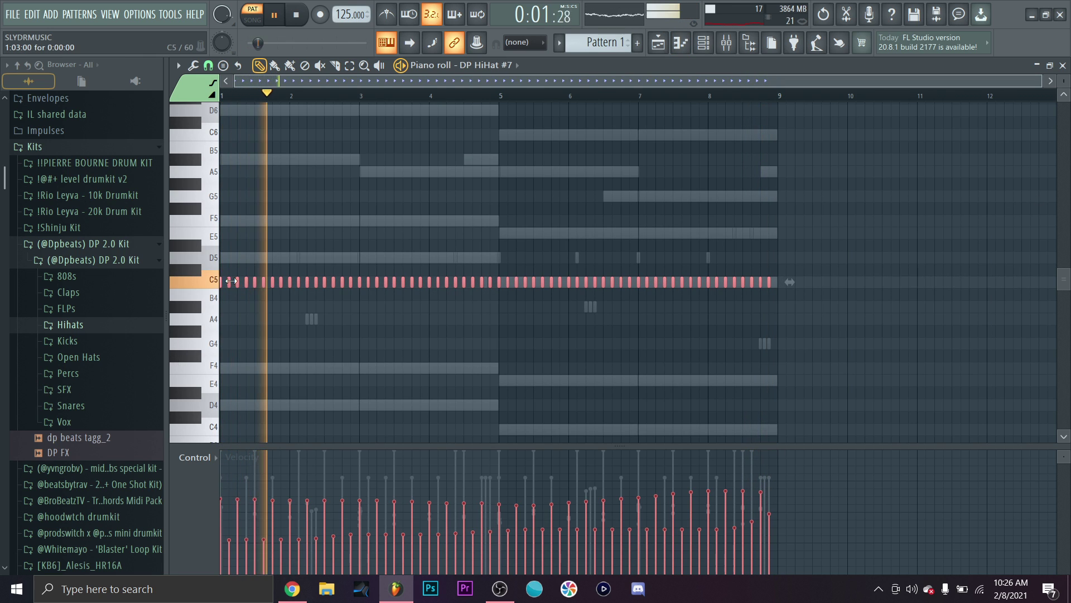
drag(244, 284, 215, 344)
click(361, 260)
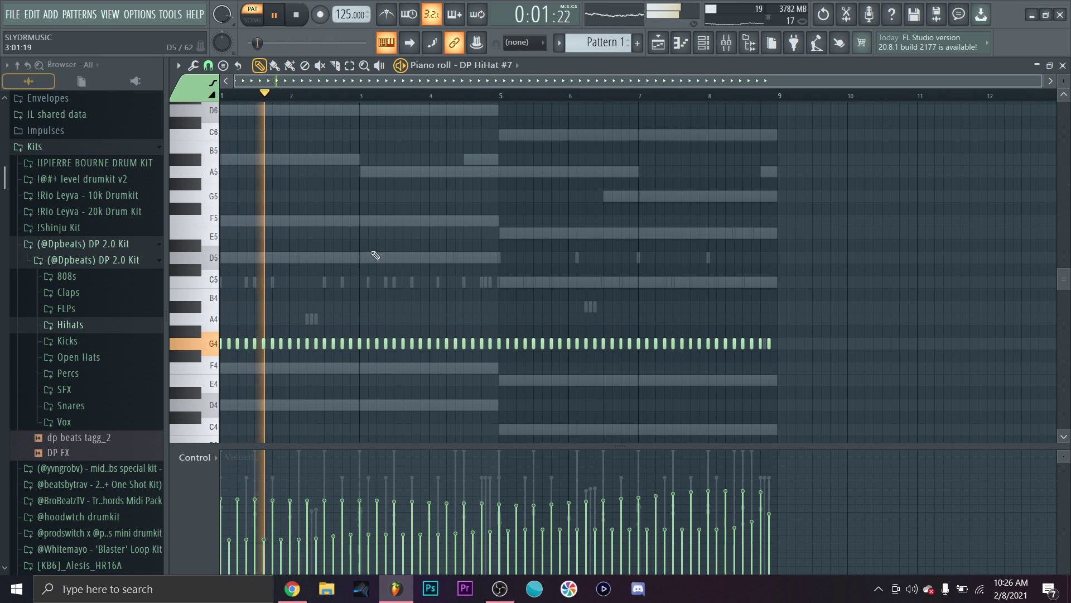
drag(782, 292, 287, 394)
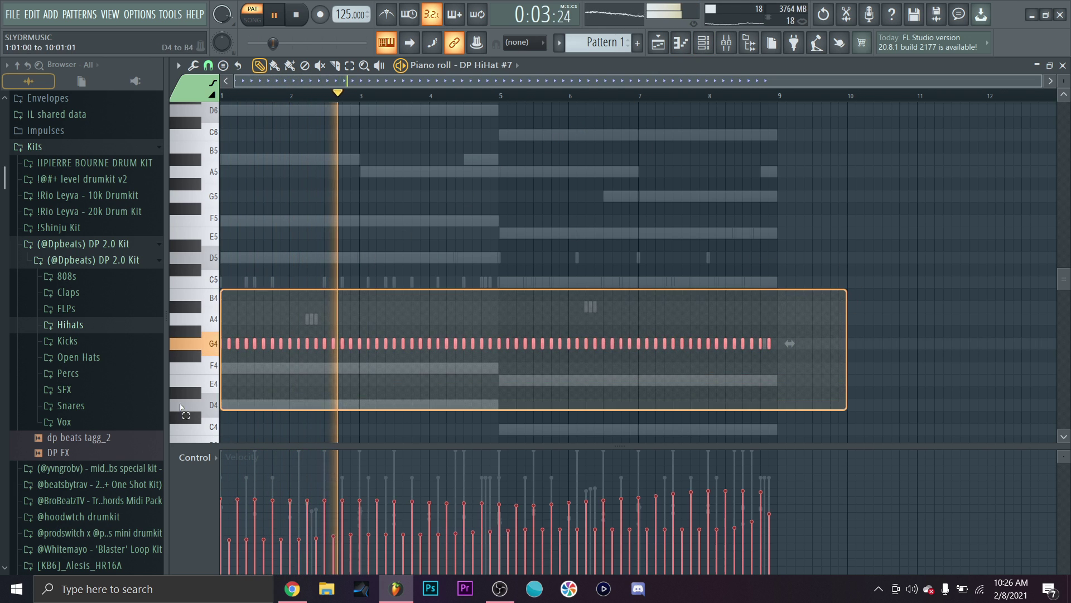
click(677, 108)
click(714, 47)
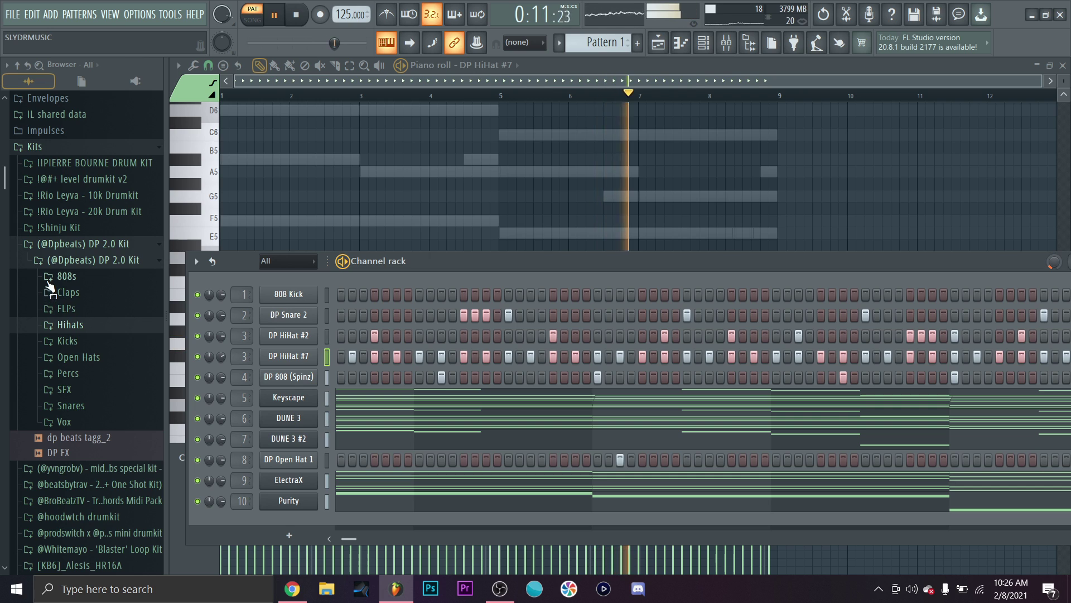
click(288, 536)
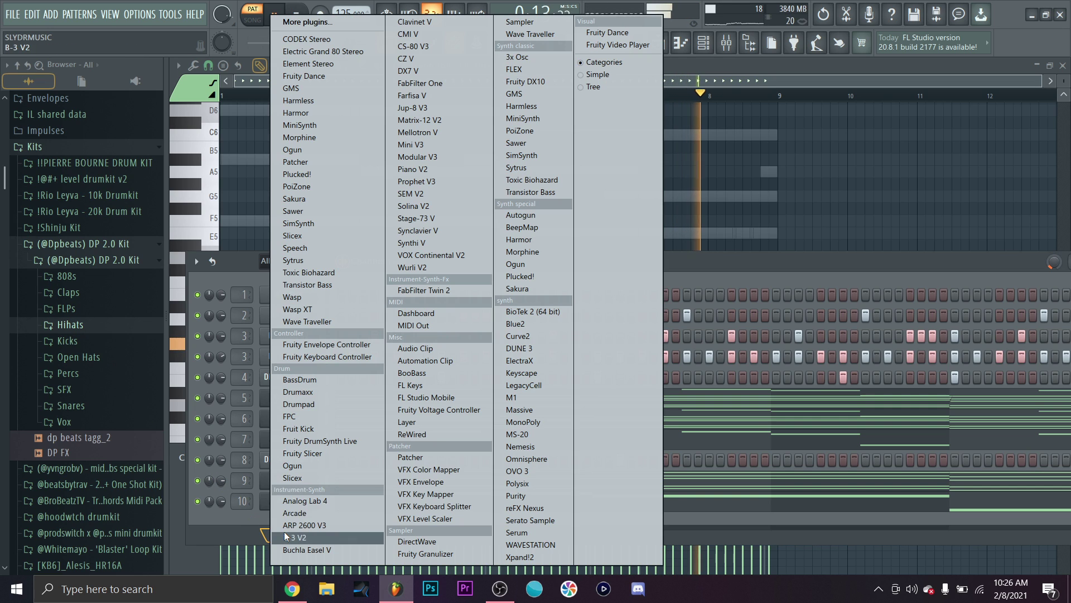
click(531, 495)
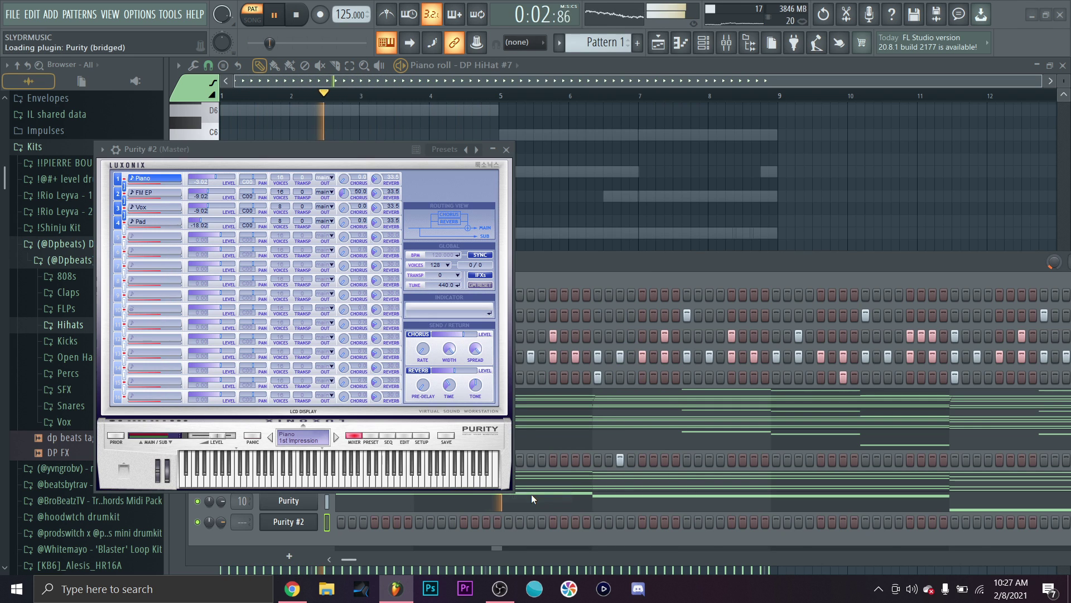
click(371, 436)
click(506, 149)
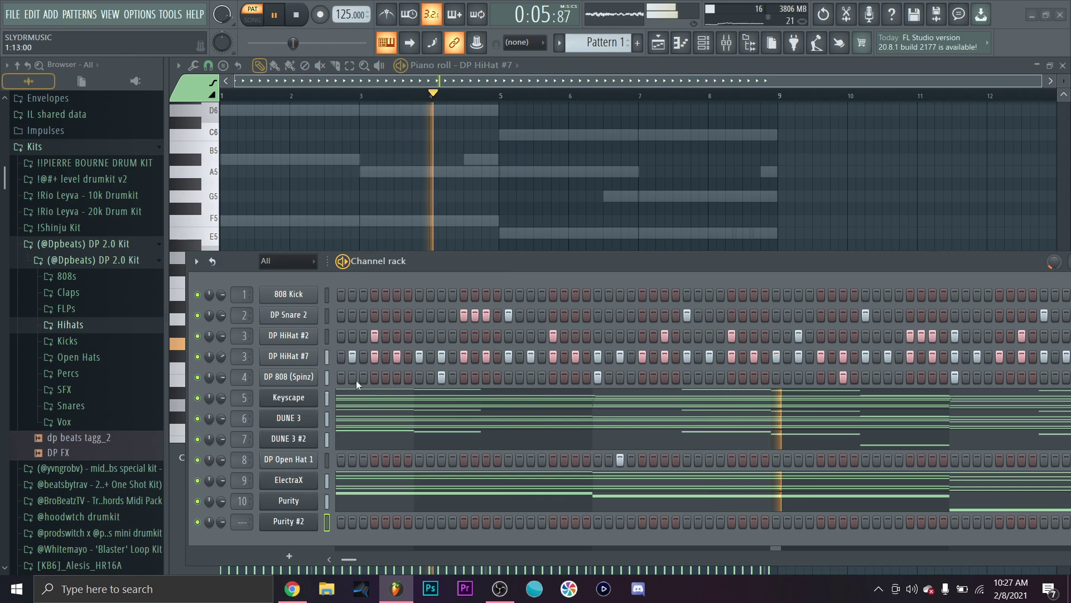
right_click(313, 522)
click(406, 513)
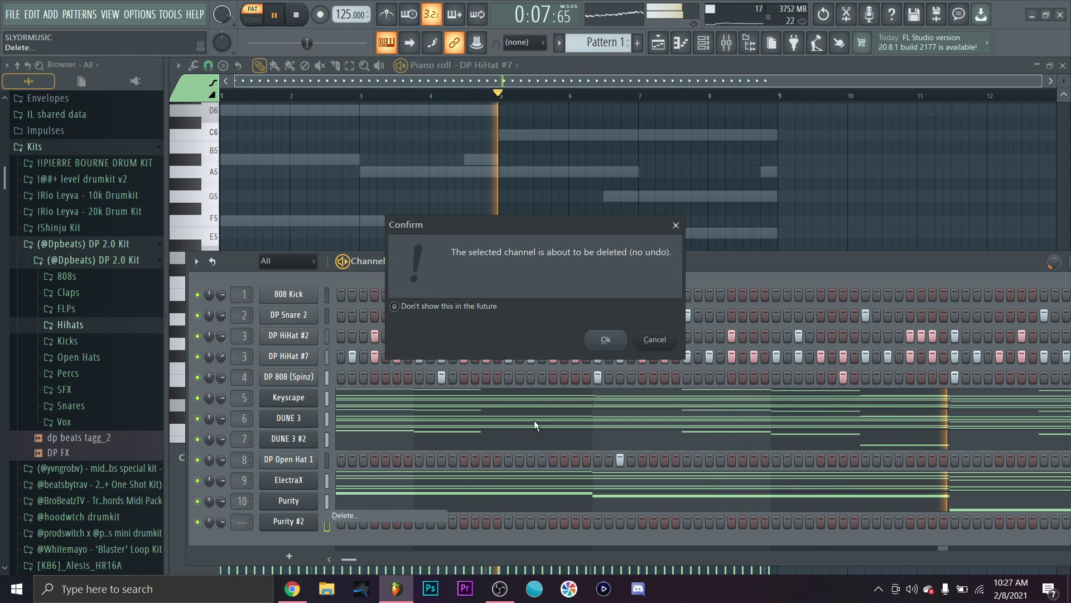
click(607, 337)
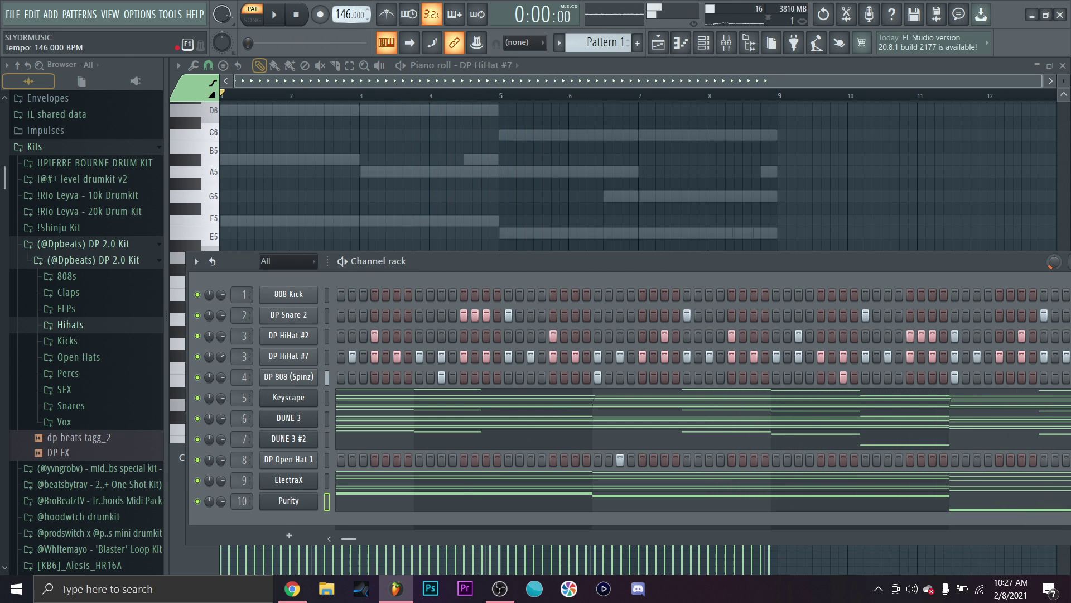
Step: Set the tempo to 125 BPM and split Pattern 1 by channel from the playlist view
drag(351, 14, 350, 35)
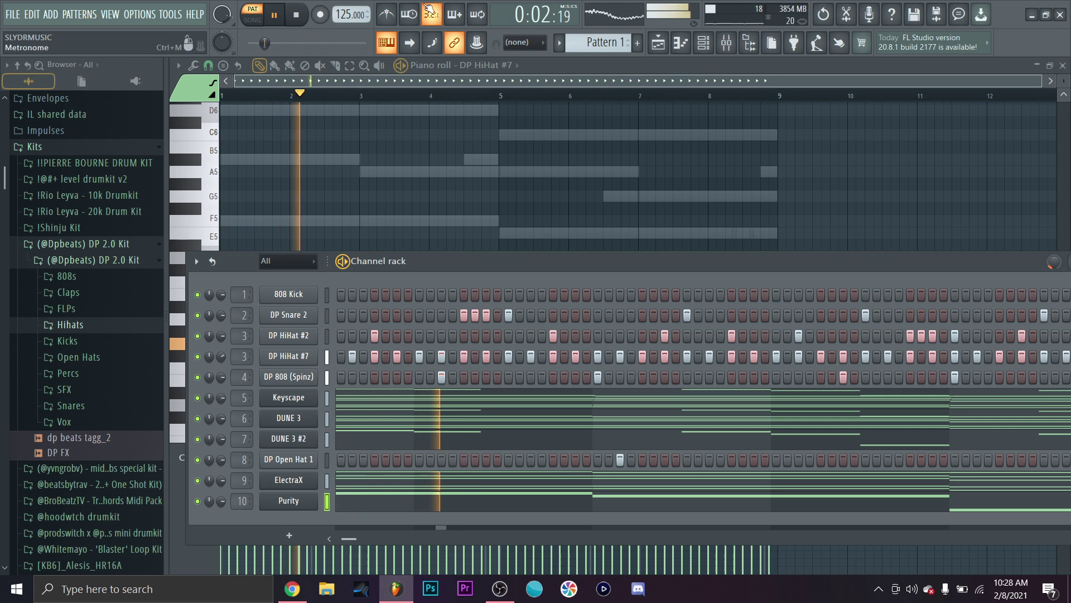
click(659, 42)
click(623, 42)
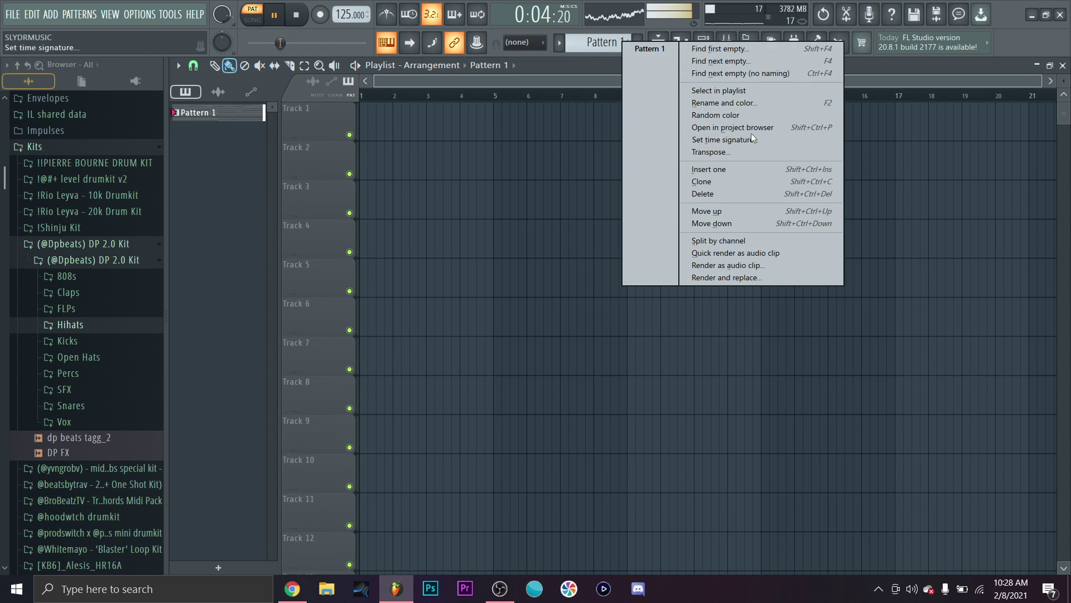
click(752, 242)
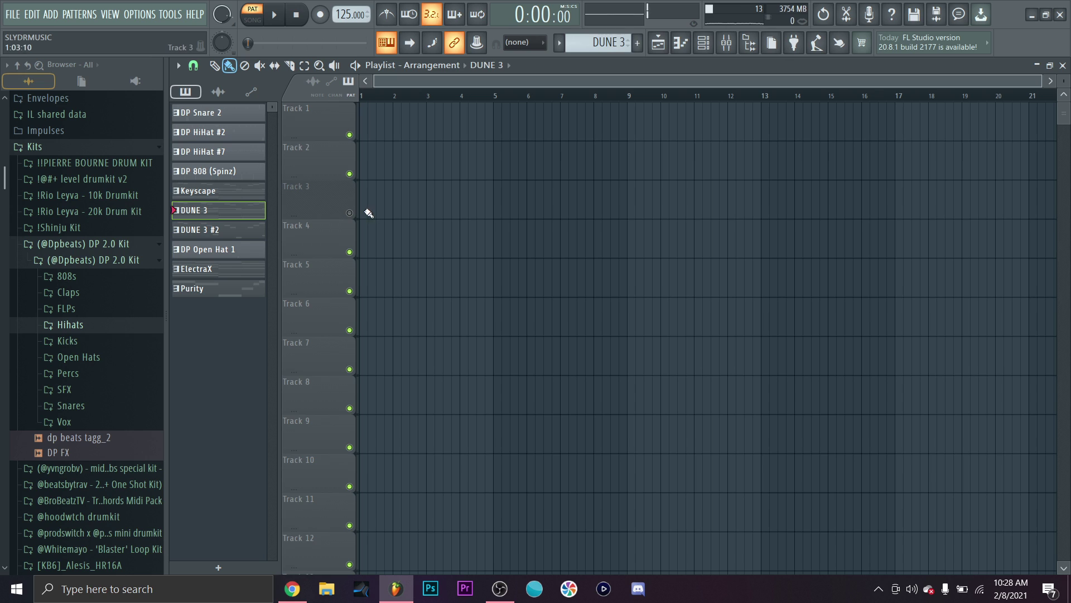
Step: Place two consecutive DUNE 3 clips on Track 6, spanning bar 1 to bar 17, and start song playback
mouse_move(379, 320)
mouse_down()
mouse_move(481, 310)
mouse_move(642, 318)
mouse_up()
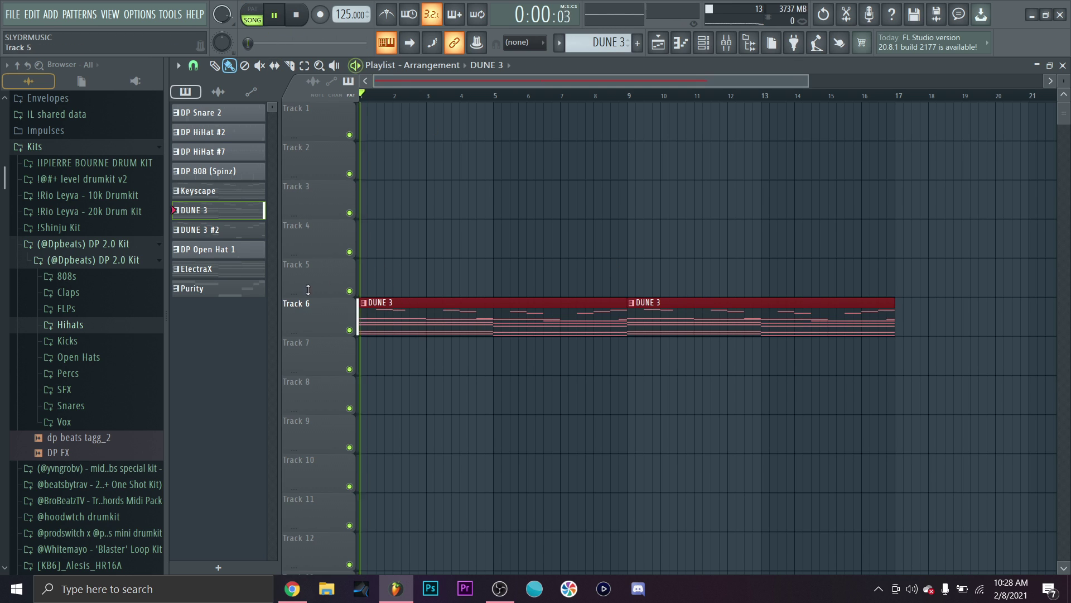
scroll(454, 223, down, 2)
scroll(454, 231, down, 1)
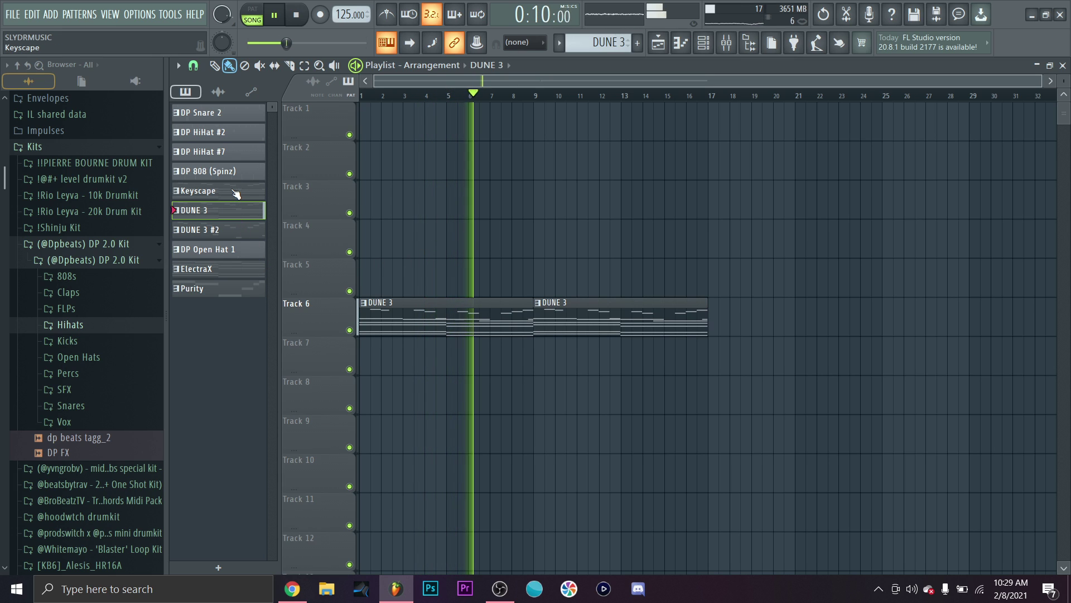
Step: Place DP 808 (Spinz) on Track 5, DP HiHat #7 on Track 4 and DP Snare 2 on Track 2, all starting at bar 9
click(246, 151)
click(247, 174)
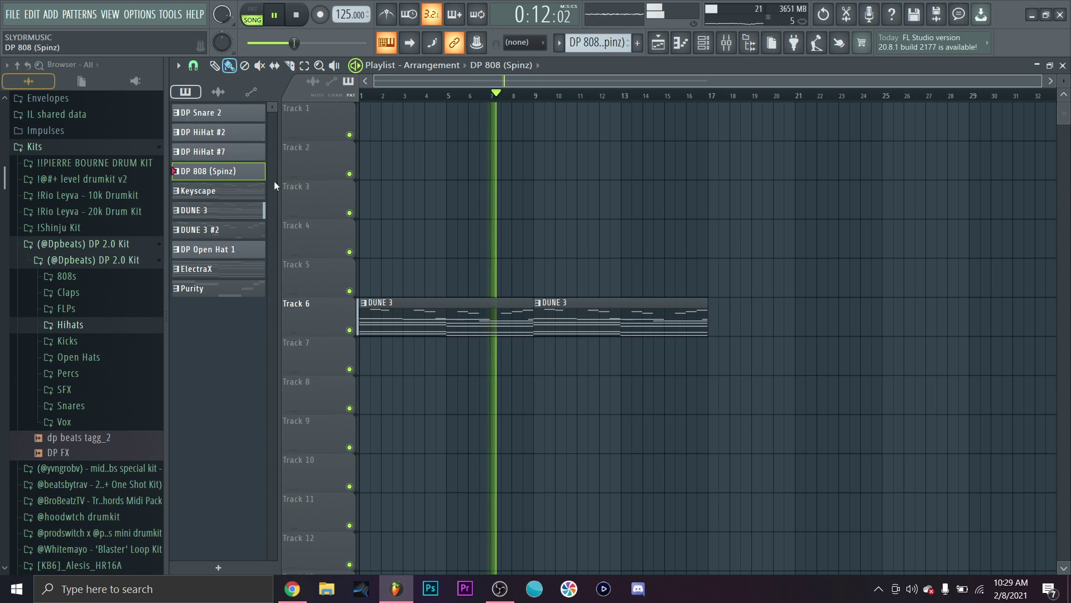
click(545, 288)
click(229, 152)
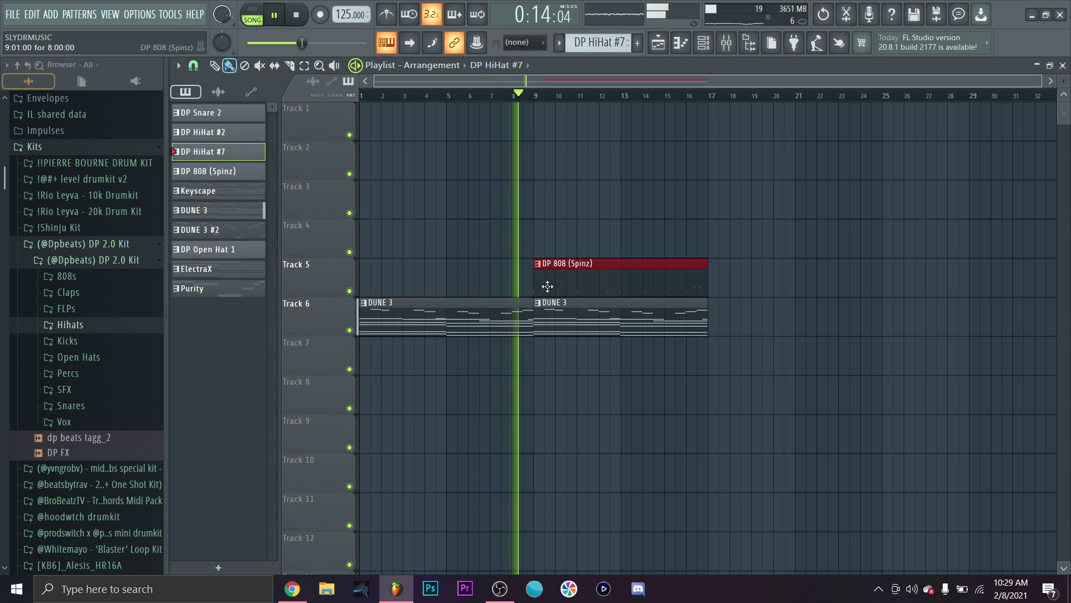
click(536, 232)
click(223, 112)
click(536, 167)
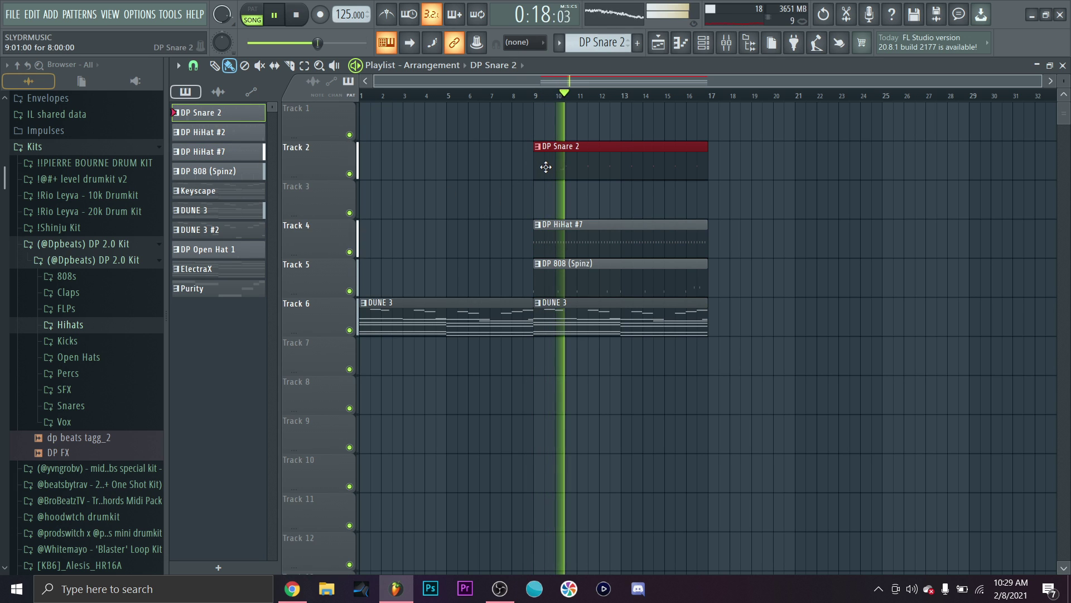
Step: Duplicate the DP Snare 2, DP HiHat #7, DP 808 (Spinz) and DUNE 3 clips from bar 9 to bar 17
drag(736, 144, 709, 224)
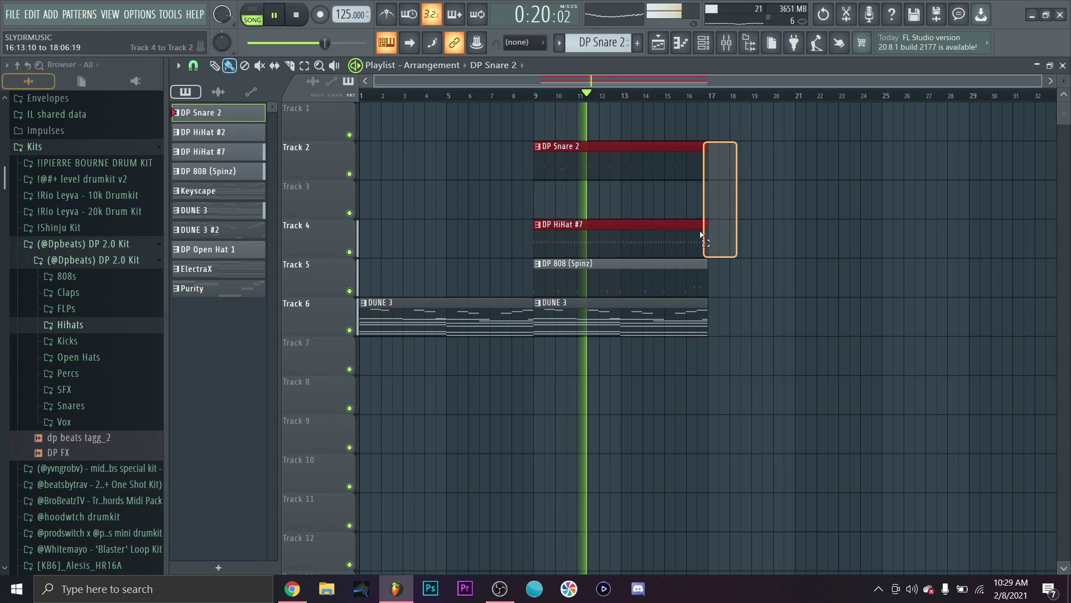
drag(614, 179, 789, 179)
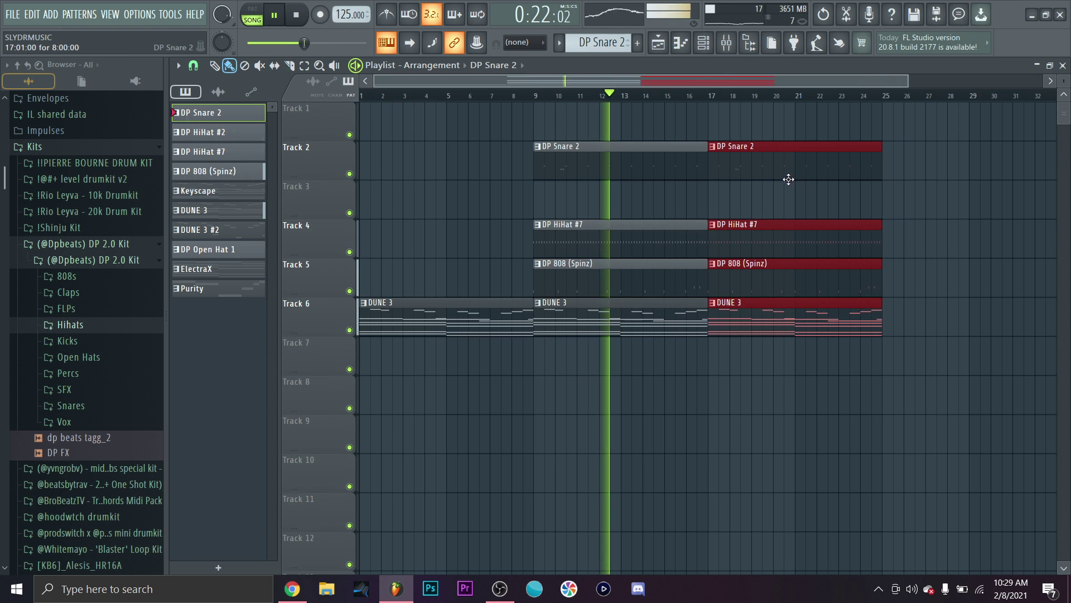
click(587, 213)
Step: Trim the start of the first DP Snare 2 clip to bar 10 and make the bar 17 snare clip unique
scroll(548, 211, up, 4)
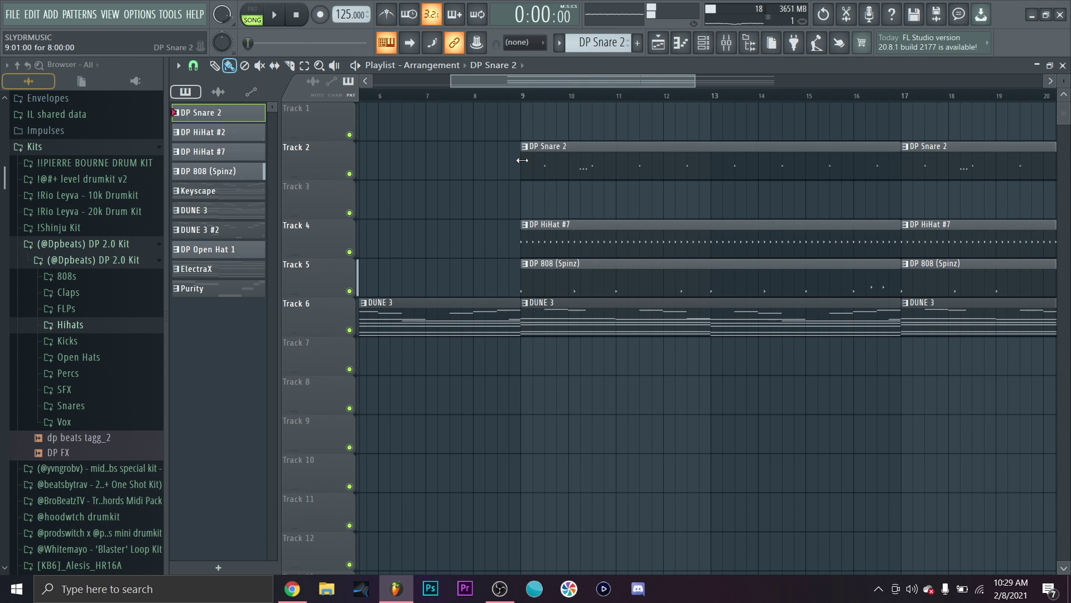
scroll(611, 192, down, 4)
click(741, 95)
right_click(739, 114)
click(792, 193)
key(space)
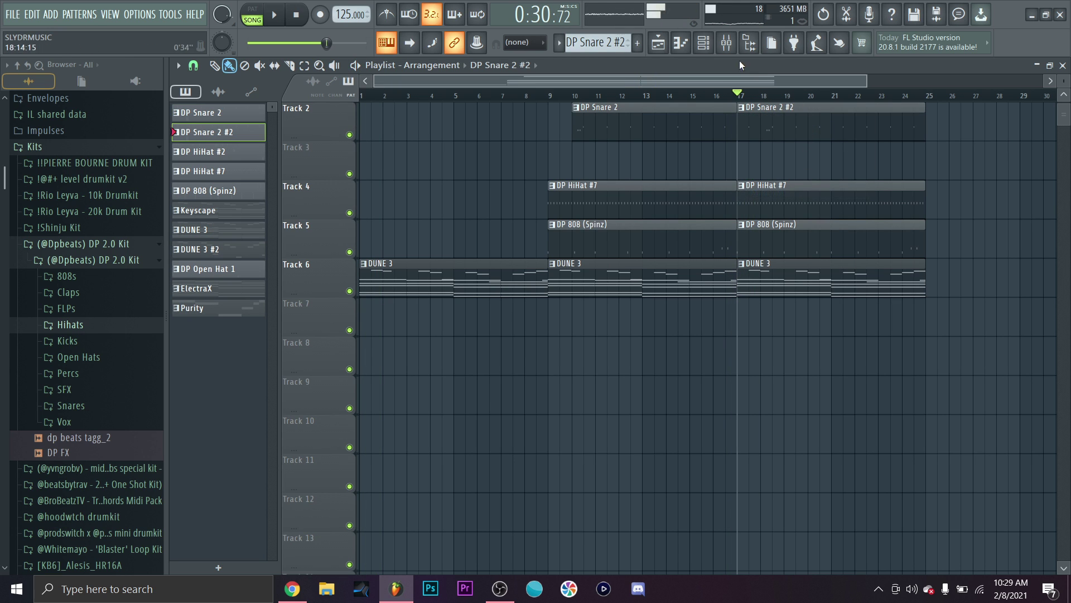
Step: Open the DP Snare 2 piano roll in the DP Snare 2 #2 pattern and remove its snare rolls
click(681, 43)
key(space)
click(680, 42)
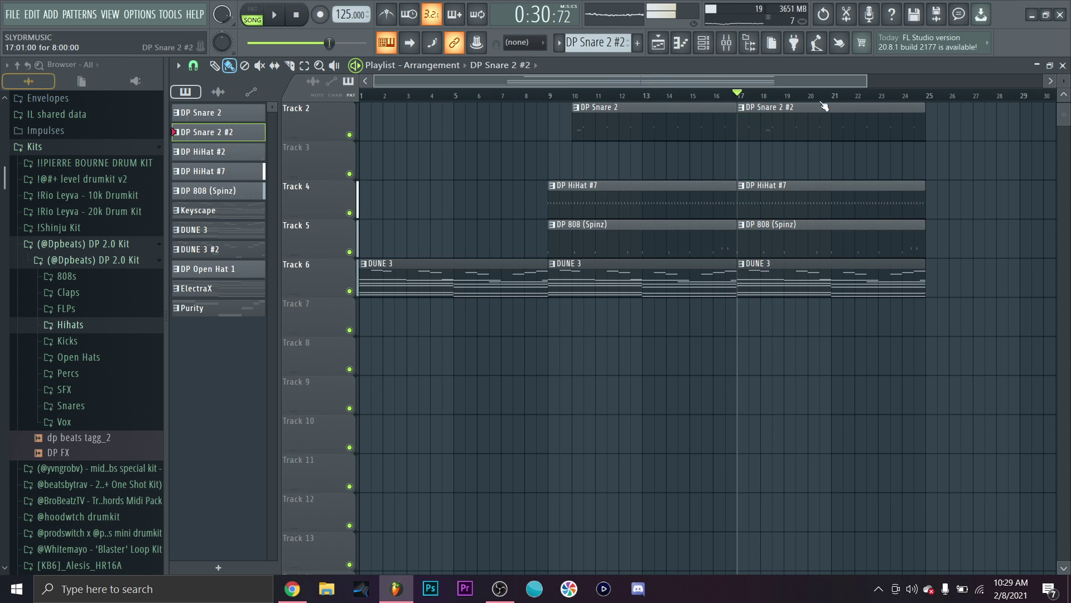
click(726, 43)
right_click(322, 317)
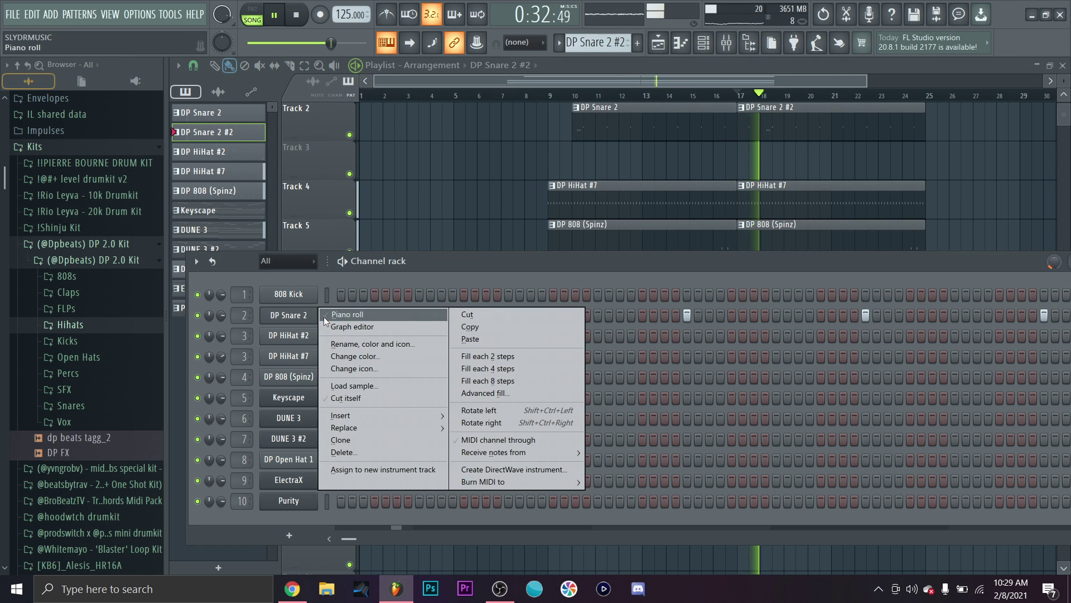
click(323, 316)
key(space)
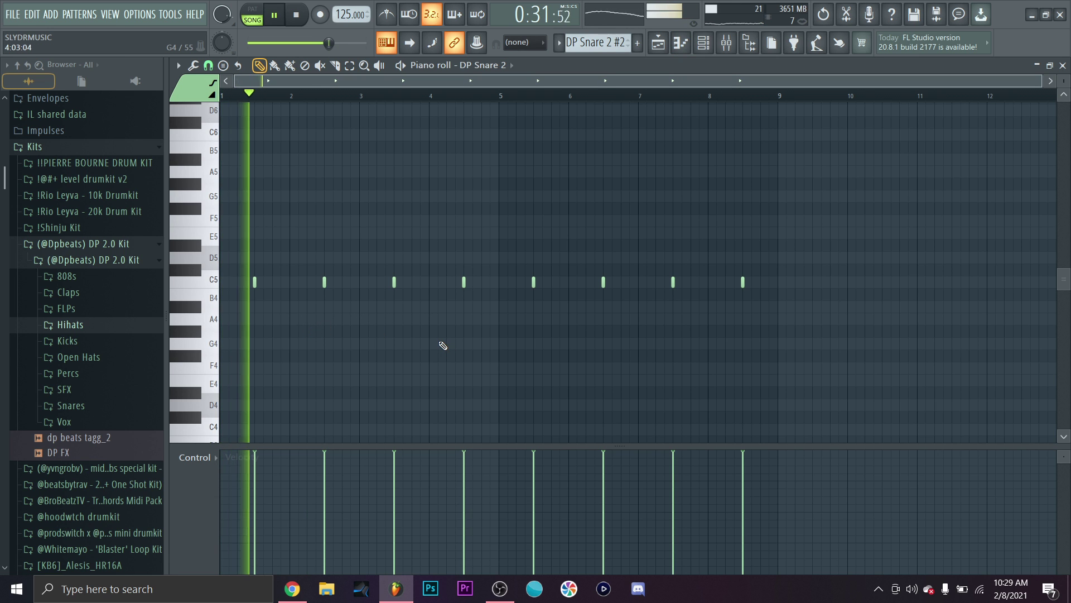
Step: Add an extra C5 snare note near the end of bar 2 at full velocity
scroll(369, 325, up, 5)
click(338, 287)
drag(335, 467, 342, 438)
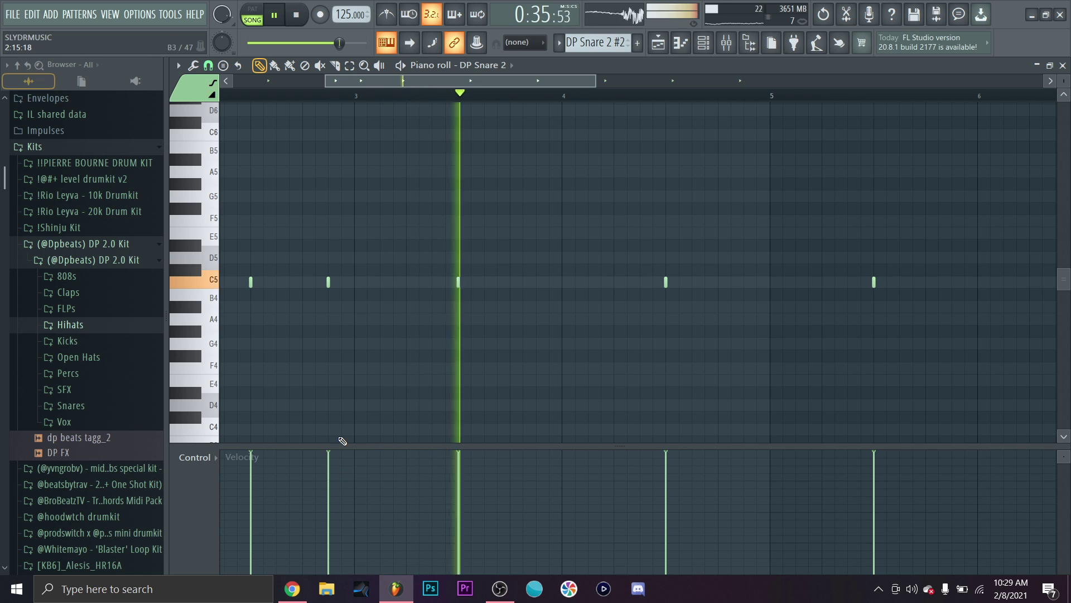
Step: Create a new empty pattern and return to the playlist
click(638, 43)
key(Return)
click(658, 43)
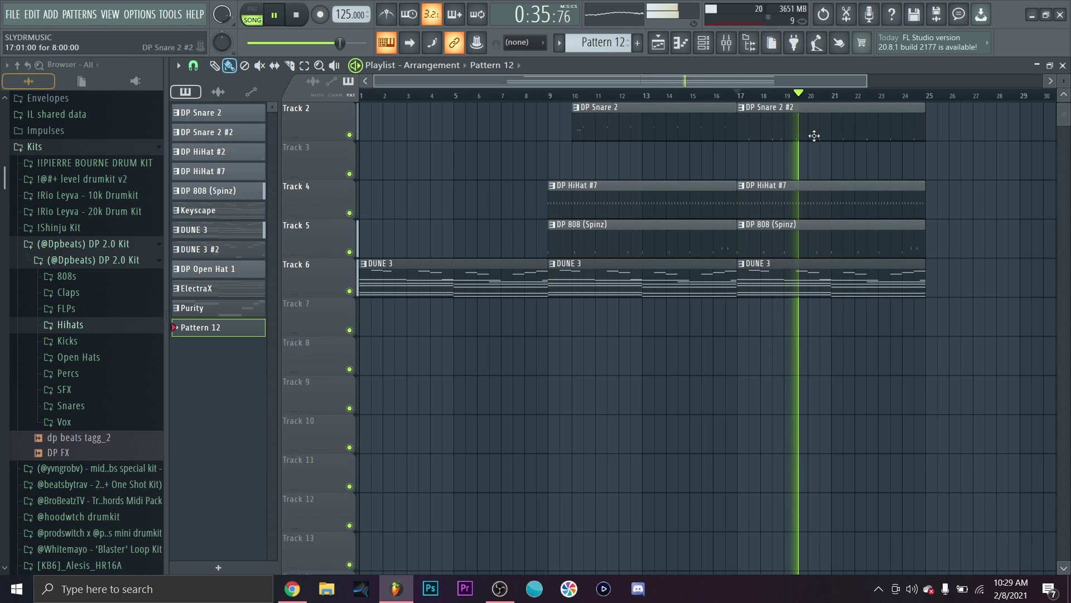
Step: Duplicate the bar 17 section on Tracks 2, 4, 5 and 6 and align the copies to bar 25
scroll(745, 381, down, 2)
drag(777, 489, 698, 162)
key(ctrl+b)
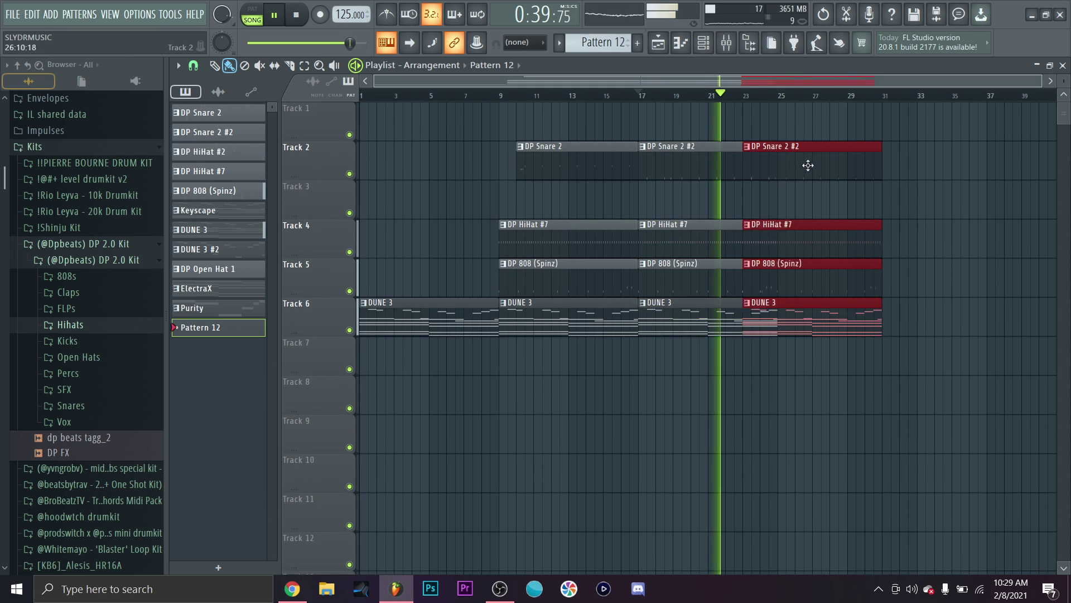
click(827, 198)
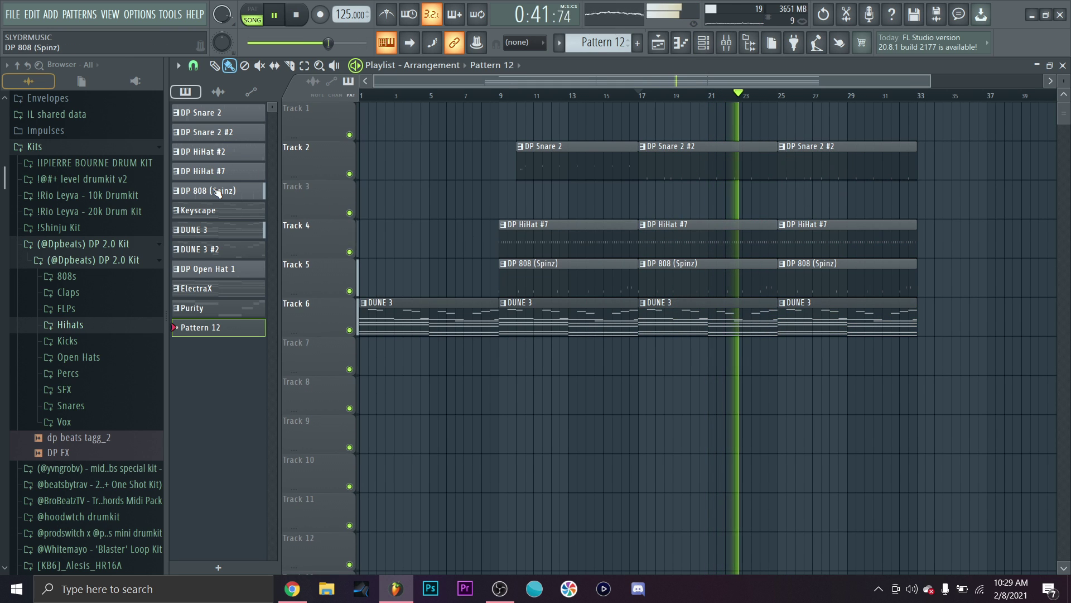
Step: Place a DP HiHat #2 clip on Track 3 and align it to start at bar 25
click(229, 156)
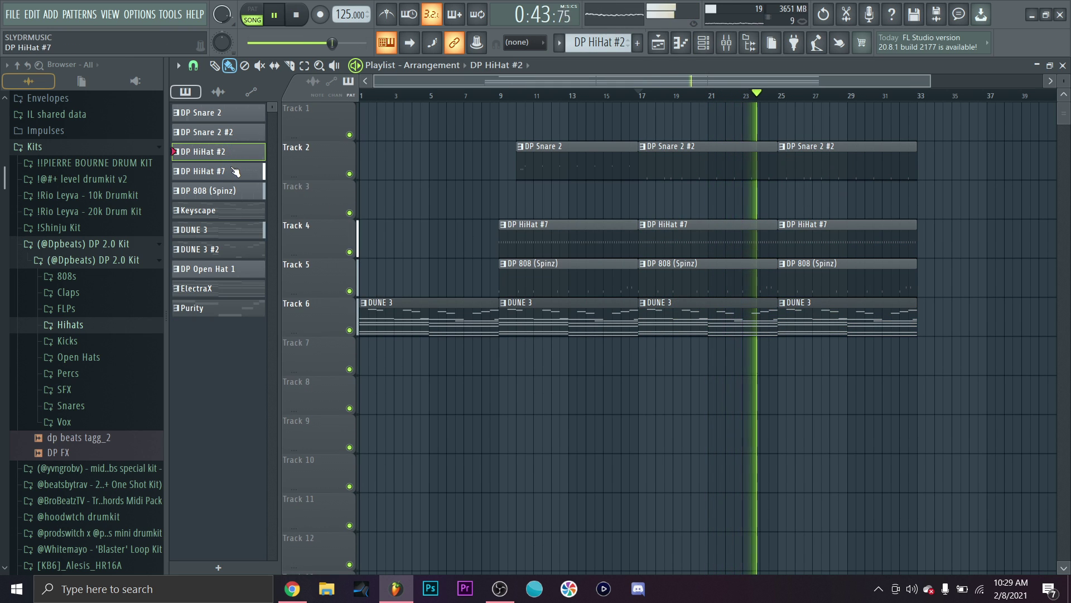
click(785, 204)
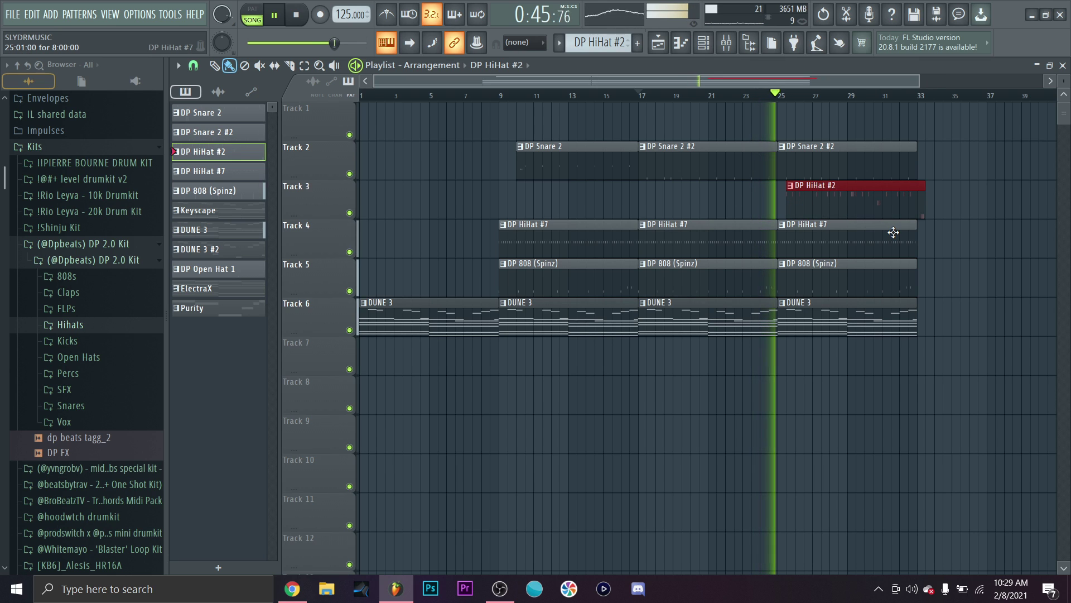
drag(893, 211, 904, 215)
click(956, 216)
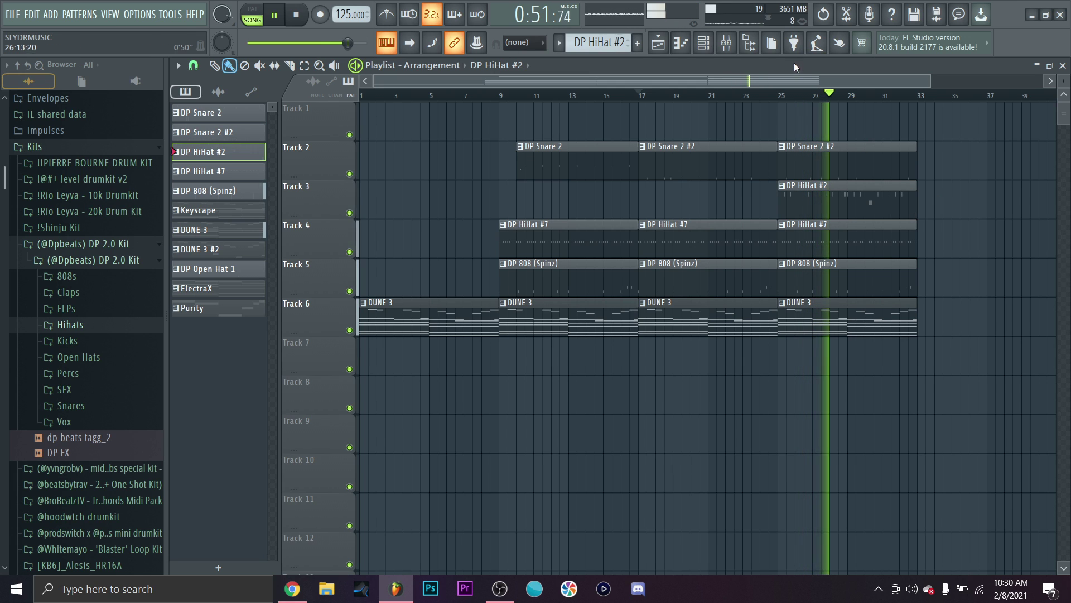
Step: Set the DP HiHat #7 channel volume to 57% in the channel rack
click(704, 44)
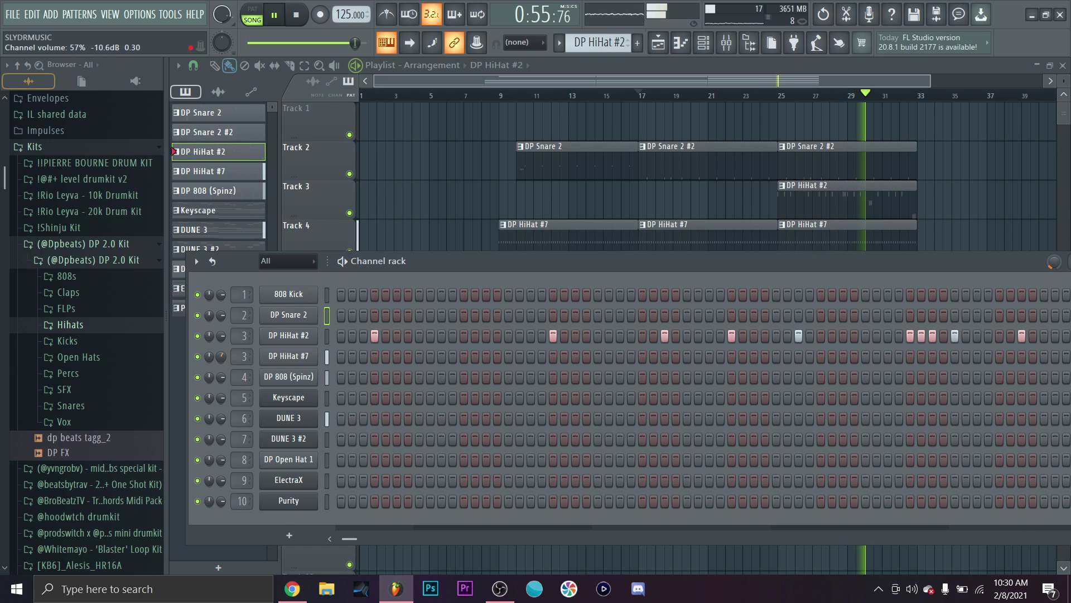
key(F6)
Step: Shorten the last DP Snare 2 #2, DP HiHat #2, DP HiHat #7 and DP 808 (Spinz) clips to end at bar 32
scroll(848, 184, down, 3)
drag(854, 143, 798, 343)
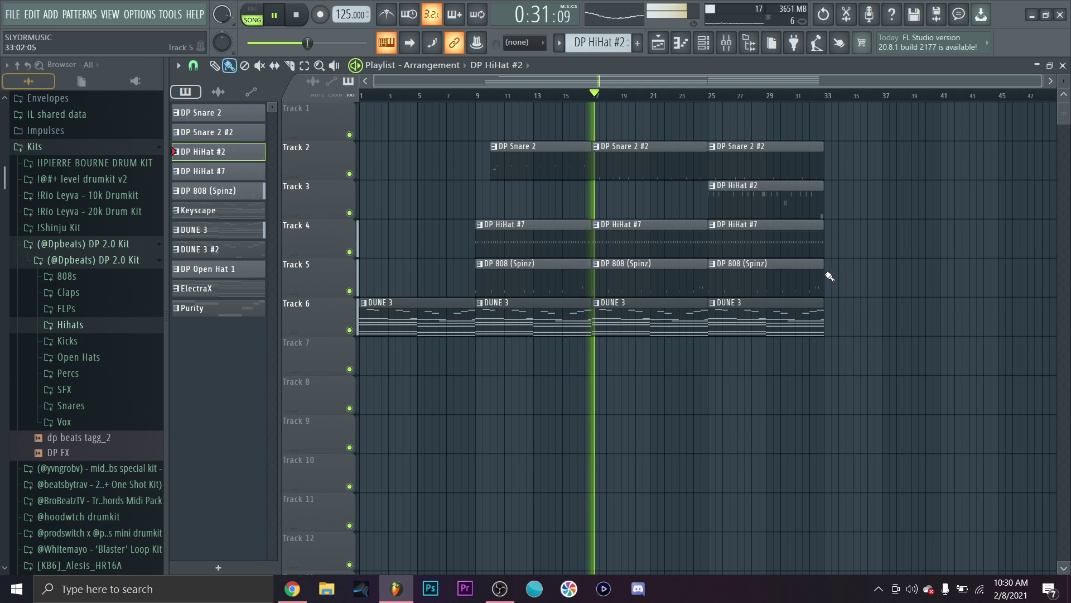
drag(842, 119, 810, 282)
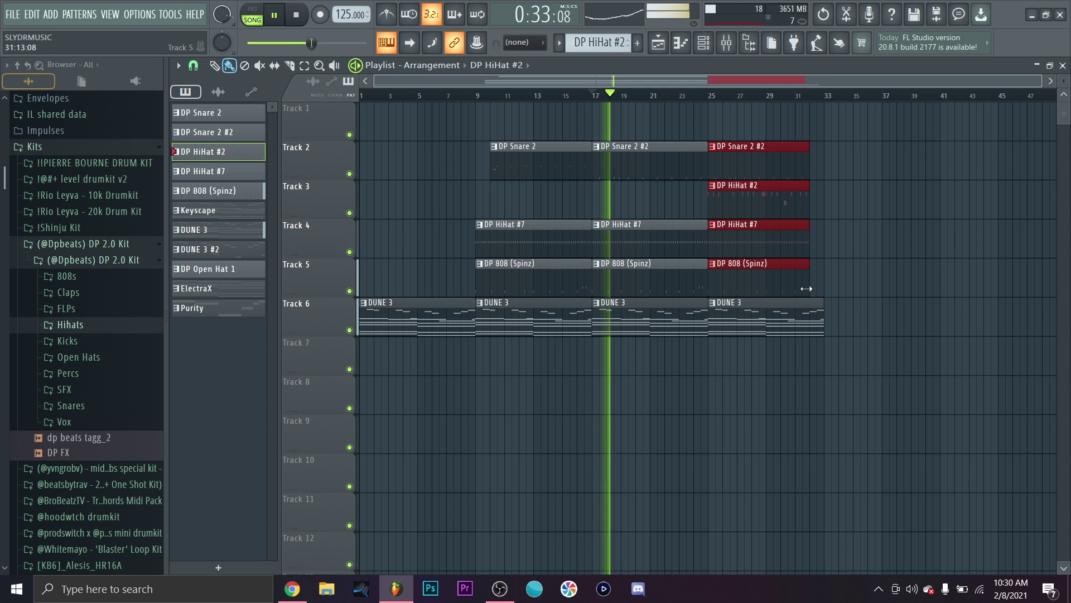
Step: Remove the DP HiHat #7 clips at bars 9 and 17, and duplicate the bar 25 section on Tracks 2 to 6 to bar 33
drag(861, 149, 781, 347)
key(space)
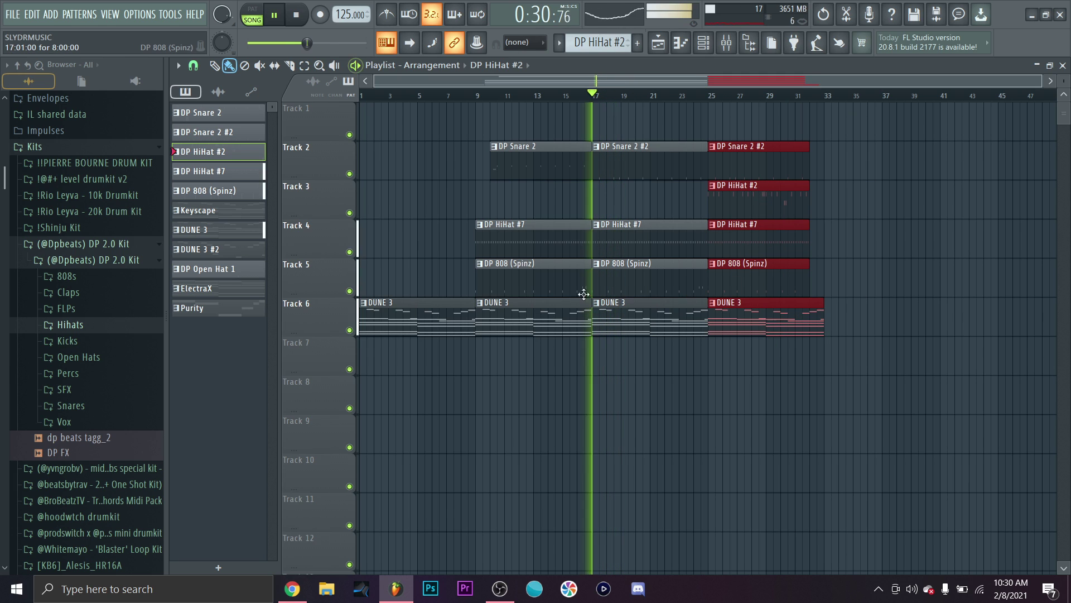
right_click(521, 258)
right_click(696, 249)
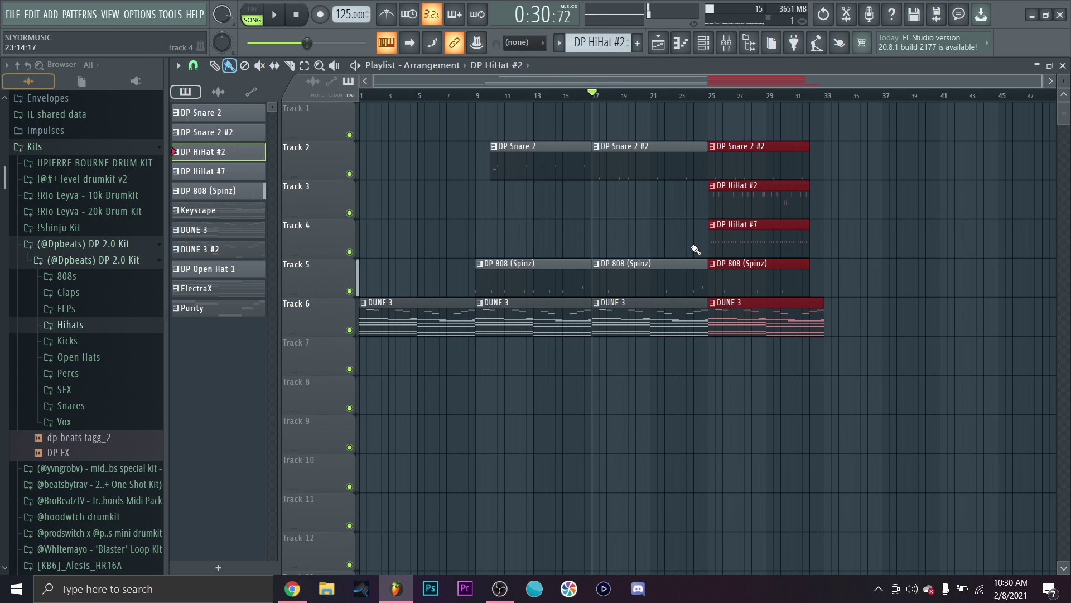
key(ctrl+b)
right_click(982, 258)
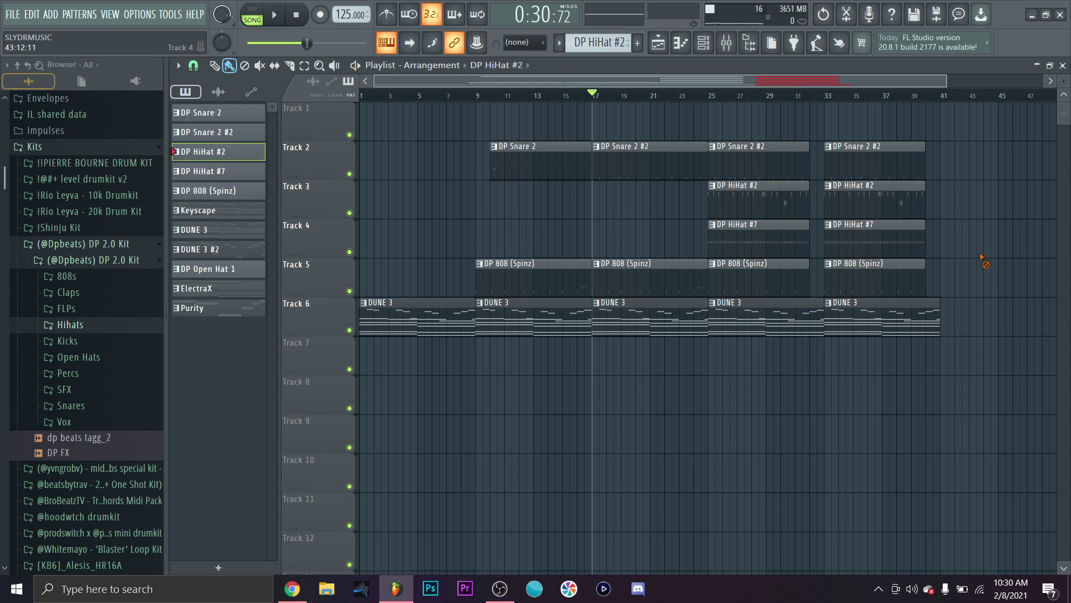
Step: Extend the bar 33 clips on Tracks 2 to 5 to end at bar 41, and the bar 25 clips to end at bar 33
drag(961, 103, 825, 295)
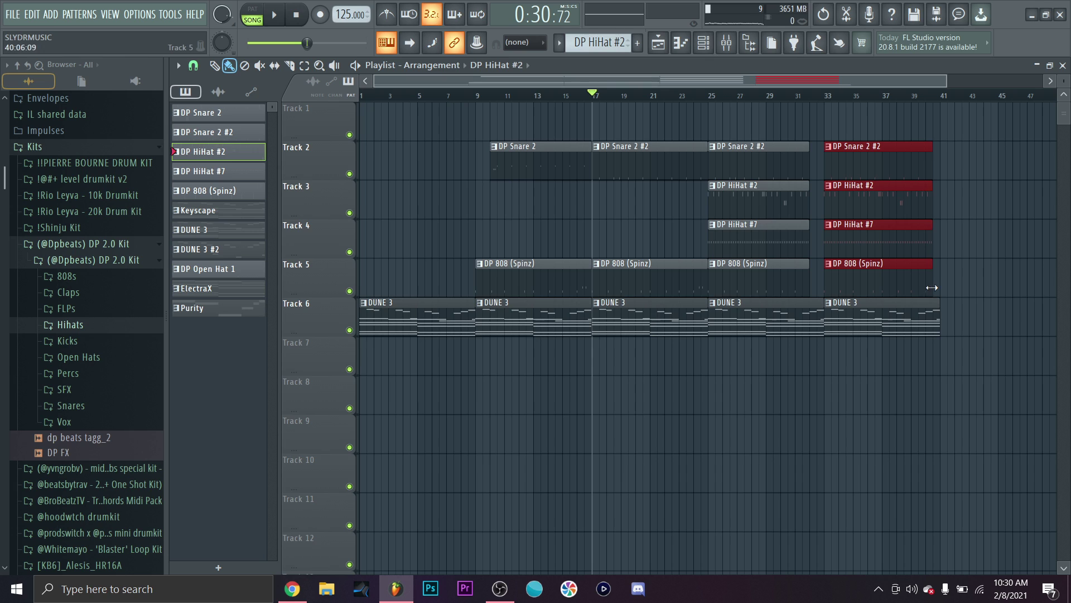
drag(930, 286, 939, 286)
key(space)
right_click(987, 265)
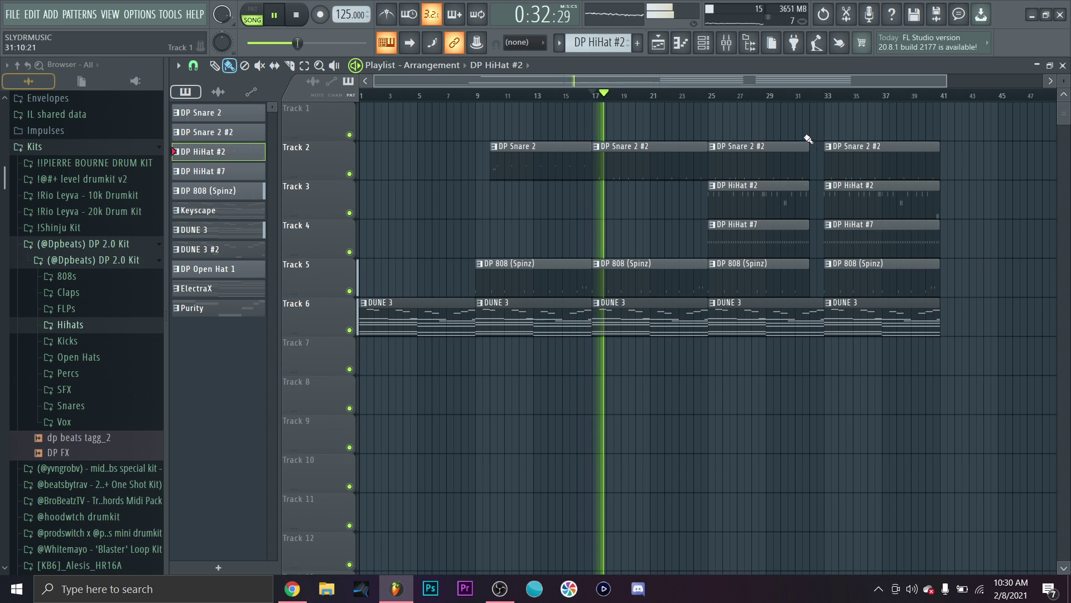
drag(808, 139, 773, 273)
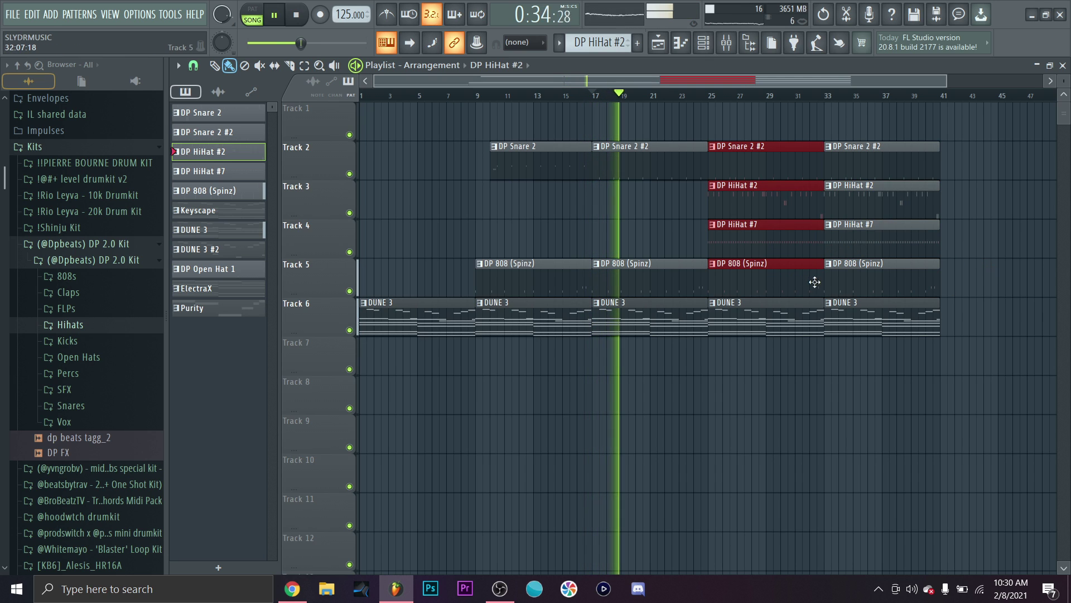
Step: Copy the DP HiHat #2 clip on Track 3 to bars 9 and 17
click(714, 242)
drag(744, 202, 635, 238)
key(space)
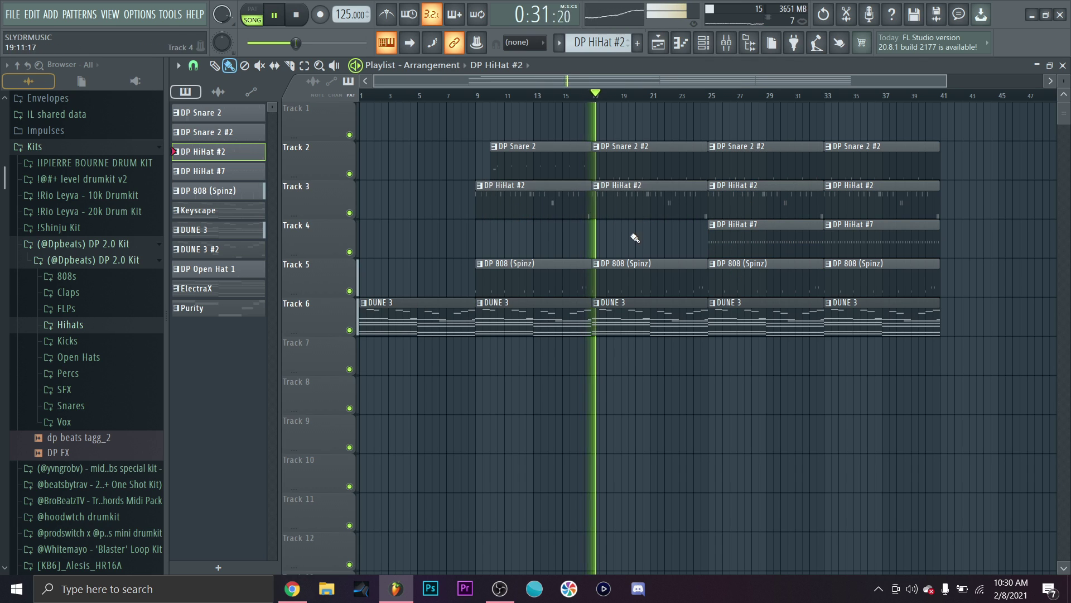
Step: Move all DUNE 3 clips from Track 6 down to Track 7
scroll(635, 237, down, 2)
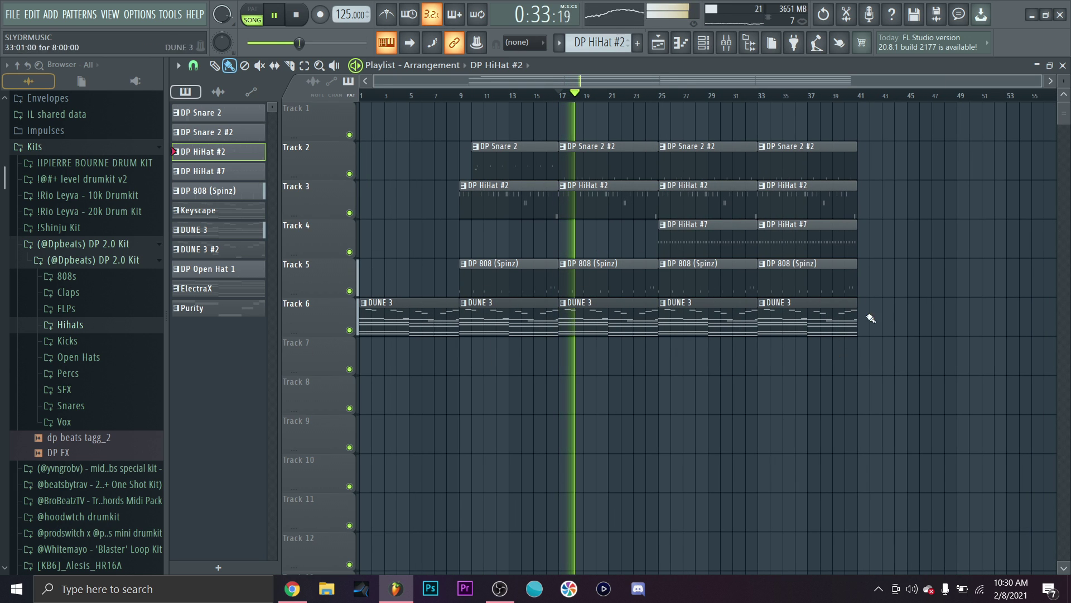
drag(890, 142, 438, 298)
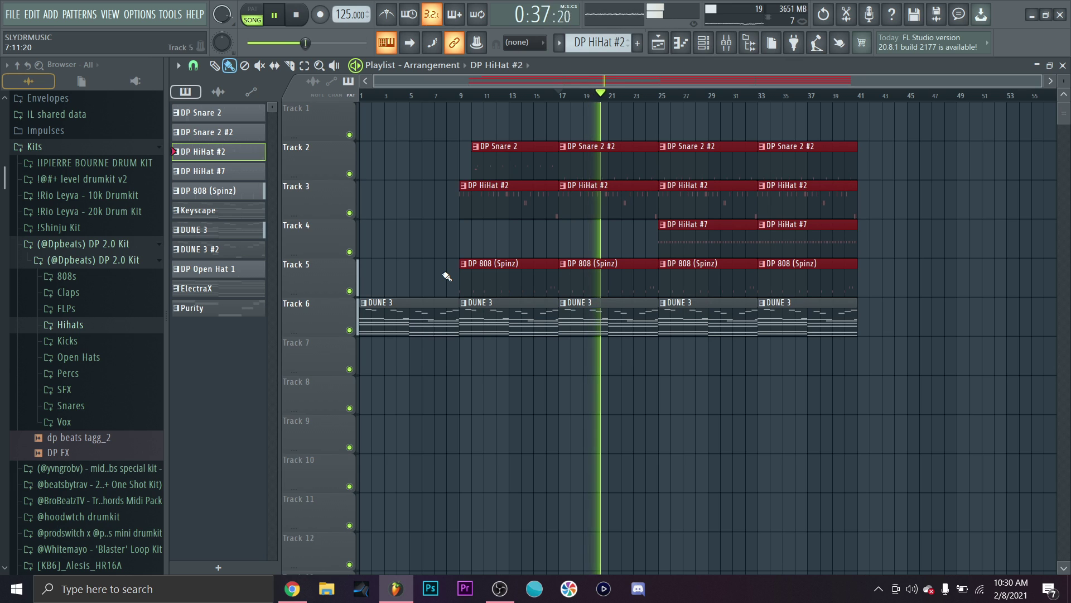
drag(893, 300, 360, 438)
drag(380, 318, 379, 357)
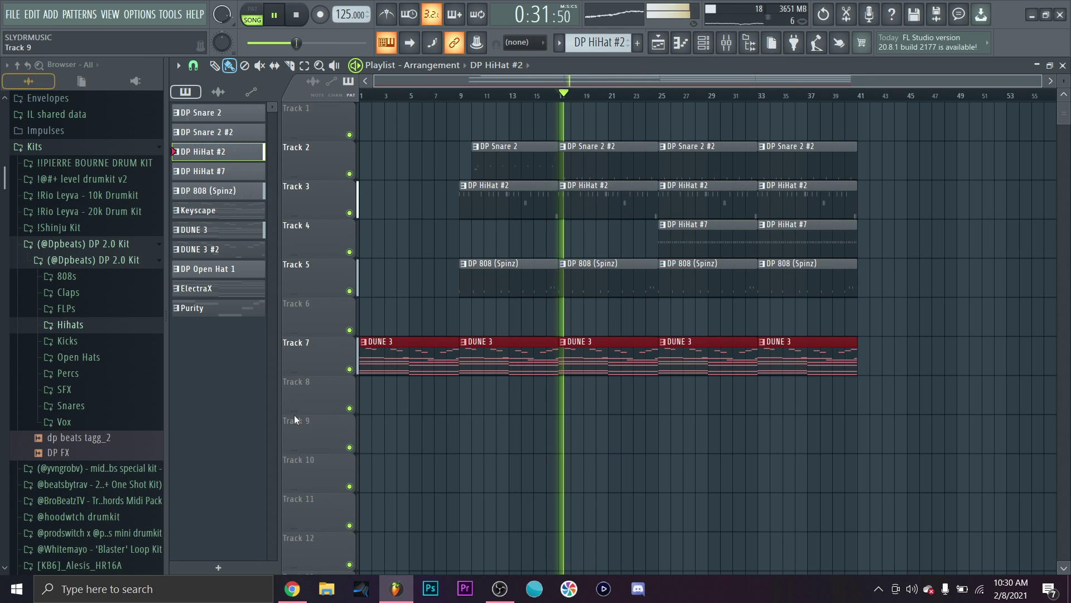
Step: Place a Keyscape clip on Track 6 starting at bar 33
click(217, 210)
click(675, 311)
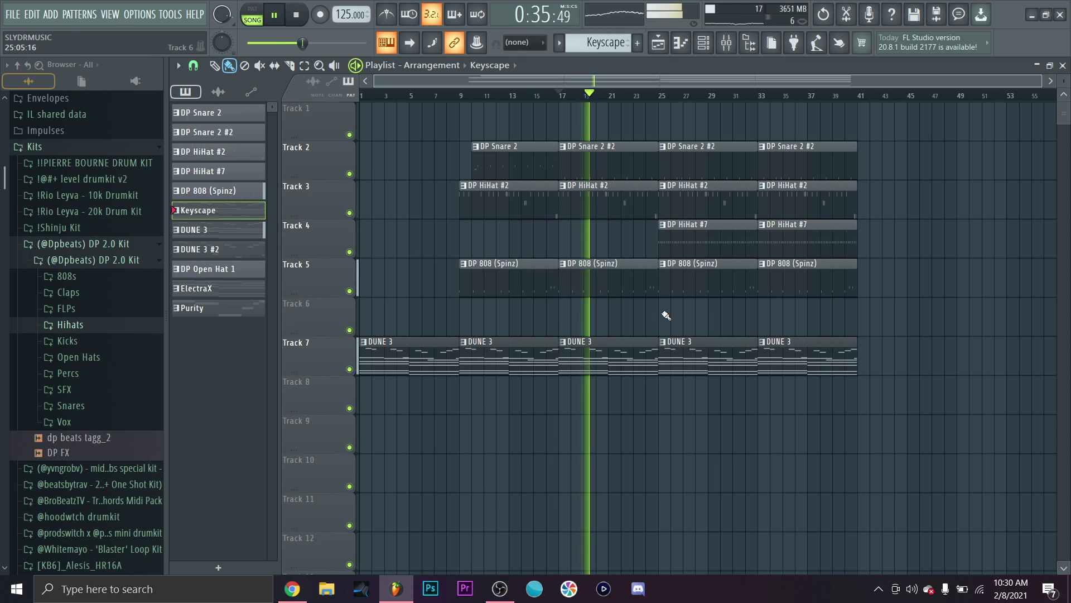
click(764, 323)
Step: Shorten the bar 25 clips on Tracks 2 to 5 to end at bar 32, and duplicate the bar 33 section on Tracks 2 to 7 to bar 41
drag(731, 332, 736, 120)
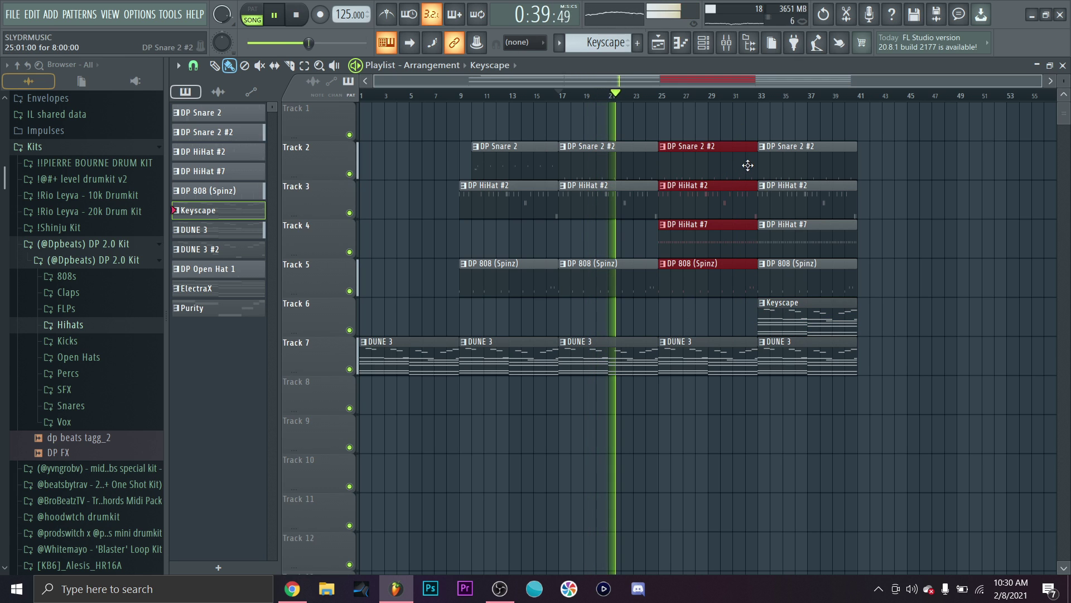
click(918, 171)
drag(904, 105, 828, 370)
key(ctrl+b)
click(966, 390)
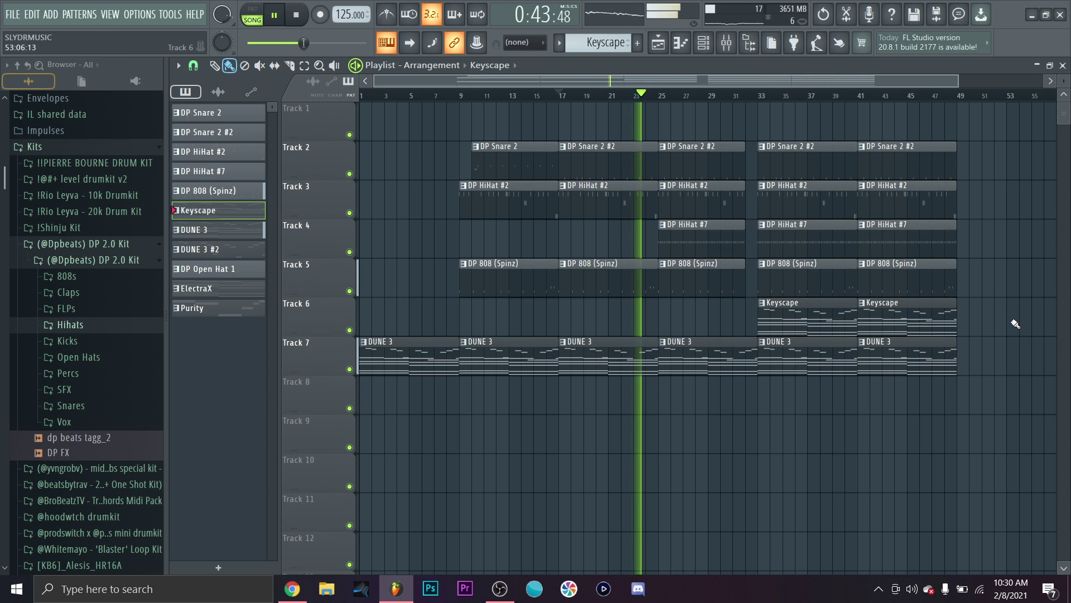
Step: Move the Keyscape and DUNE 3 clips down one track, to Tracks 7 and 8
drag(966, 389, 357, 305)
drag(406, 369, 405, 419)
click(522, 495)
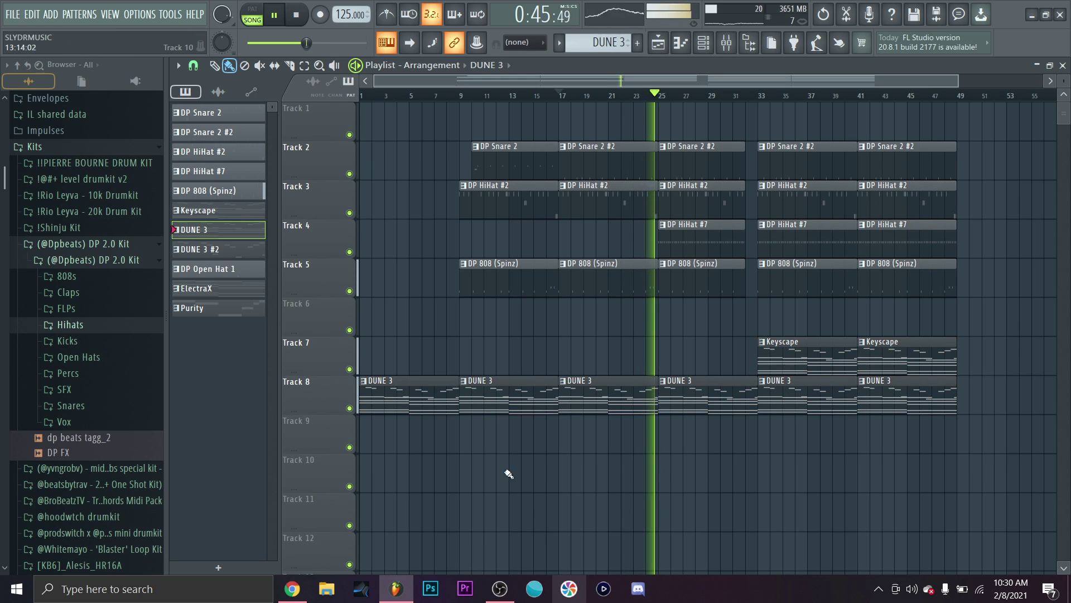
Step: Place DP Open Hat 1 clips on Track 6 at bars 33, 37, 41 and 45
click(218, 269)
drag(761, 318, 848, 320)
right_click(882, 318)
right_click(826, 318)
click(813, 318)
click(865, 319)
click(915, 319)
Step: Duplicate the bars 33 to 48 section on Tracks 2 to 8 and align the copy to bar 49
scroll(1011, 360, down, 1)
drag(947, 446, 725, 112)
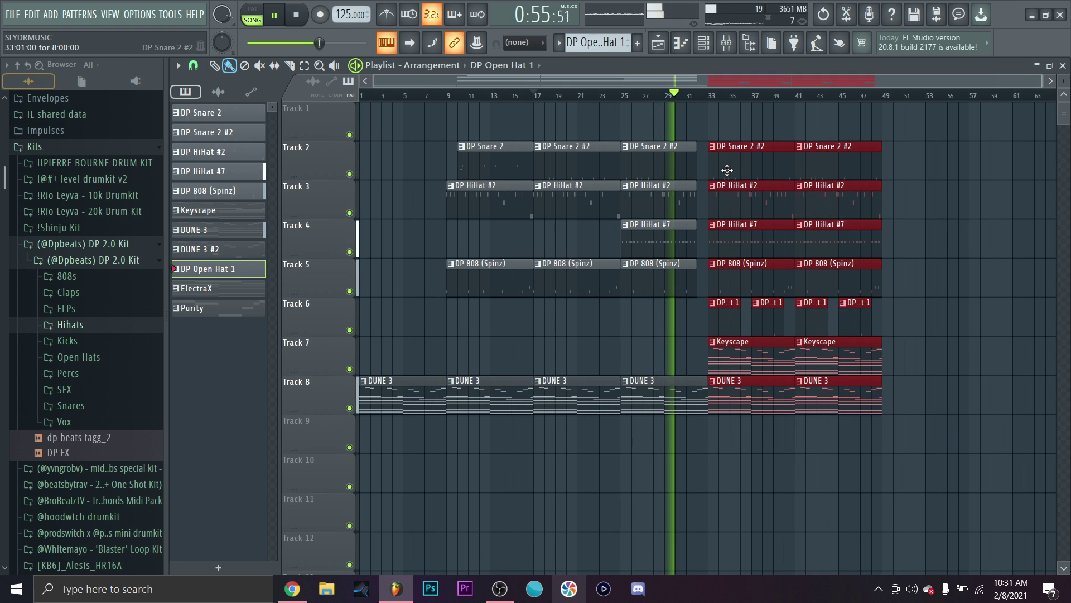
key(ctrl+b)
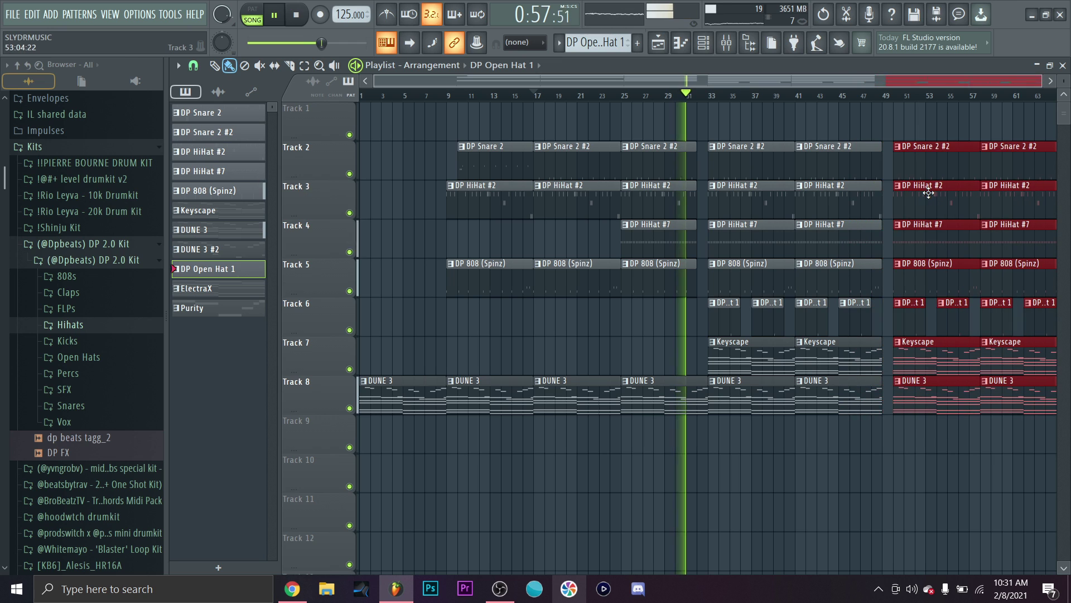
scroll(912, 232, down, 1)
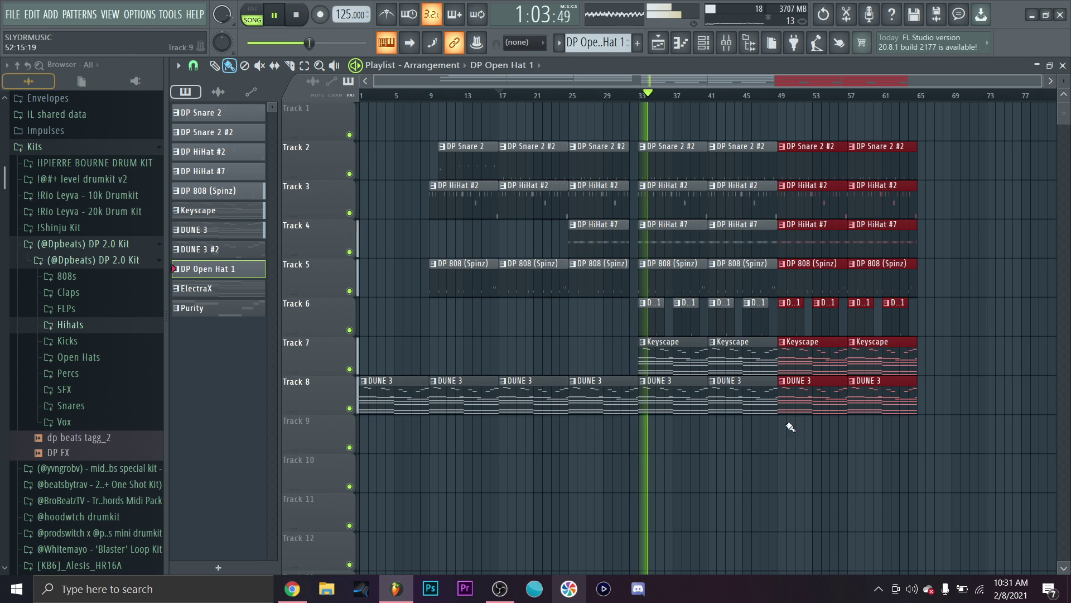
right_click(576, 249)
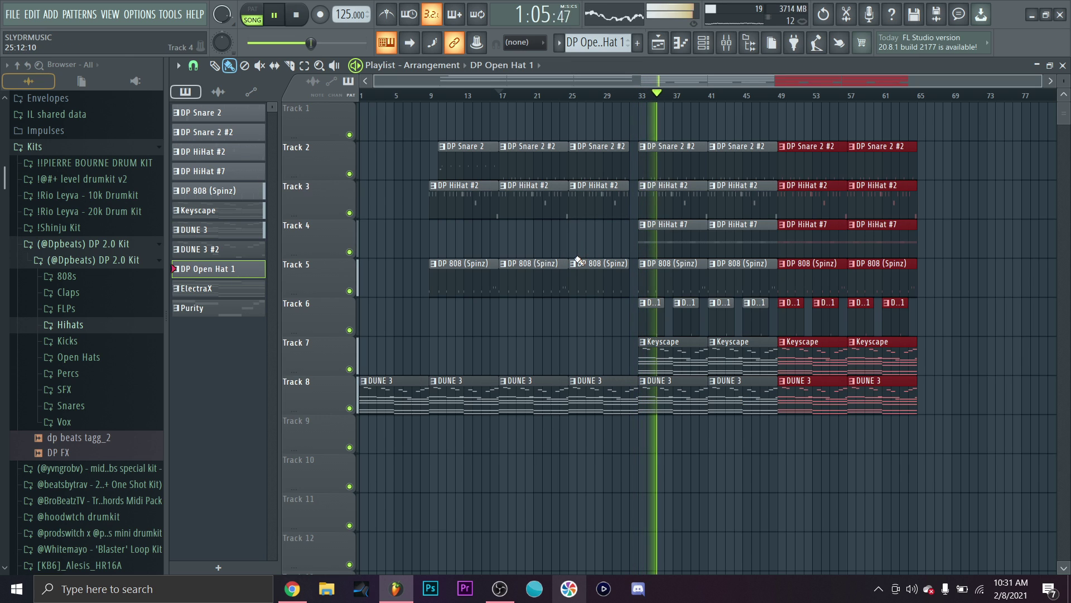
key(ctrl+z)
ctrl+scroll(661, 294, up, 2)
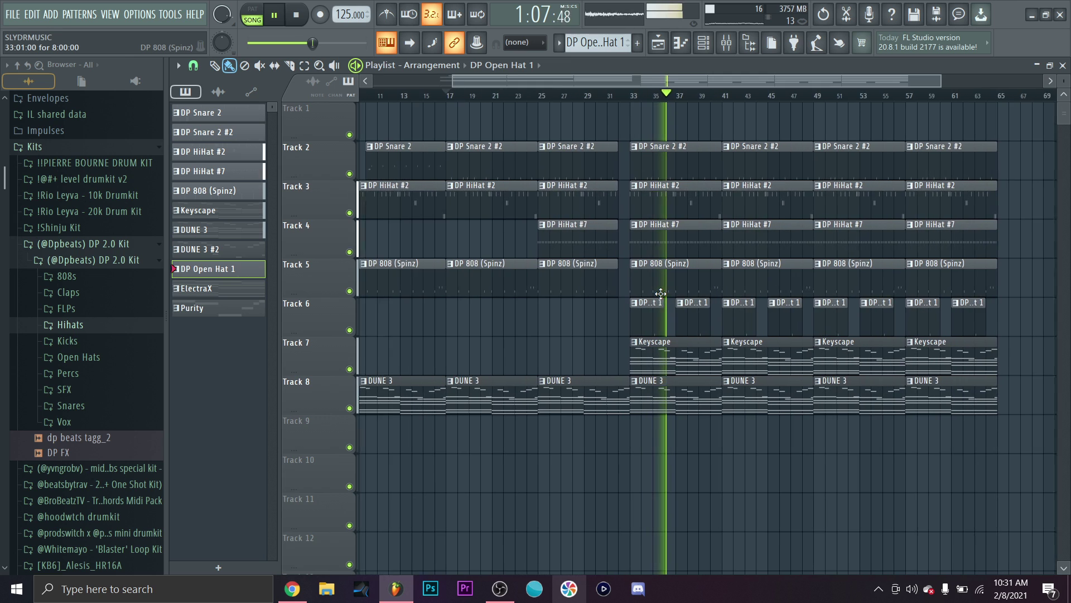
Step: Check the DP 808 (Spinz) pattern and its channel in the channel rack, then return to the playlist
click(661, 285)
click(703, 43)
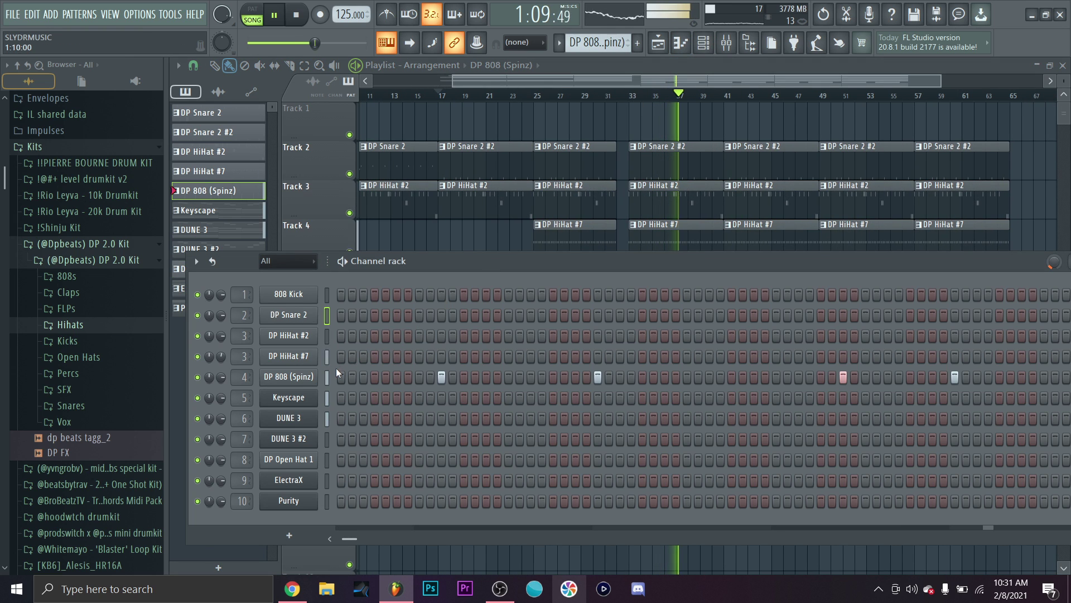
right_click(279, 375)
click(468, 389)
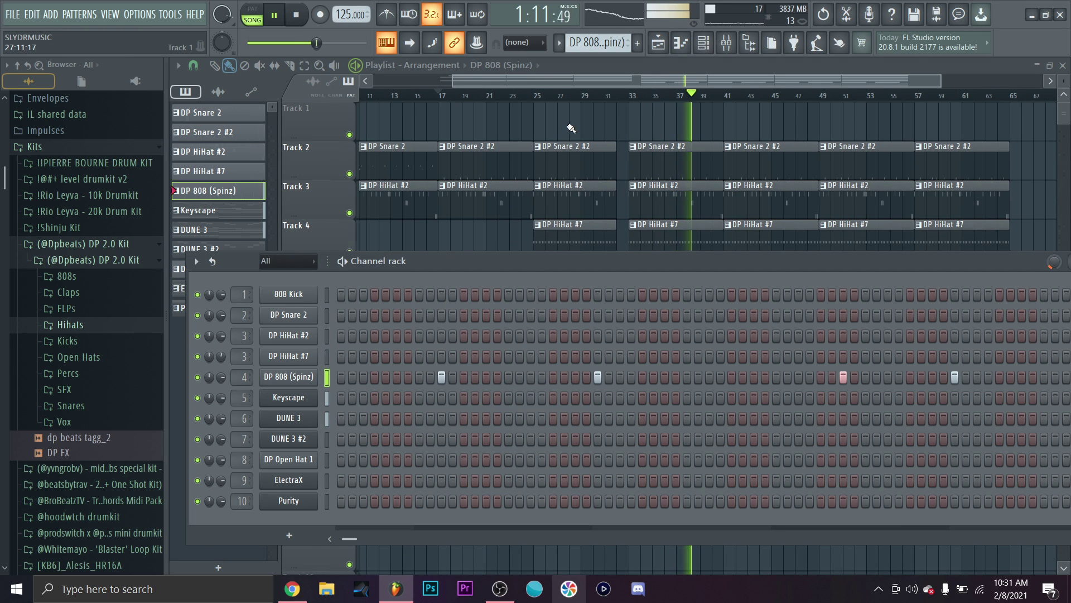
key(F6)
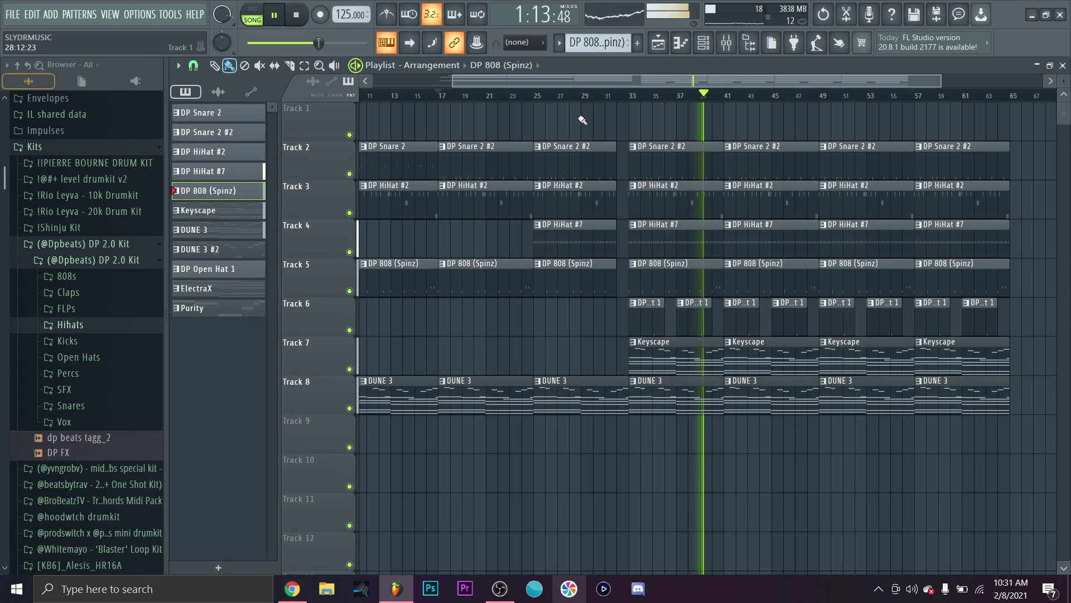
Step: Place an ElectraX clip on Track 9 starting at bar 41
click(235, 288)
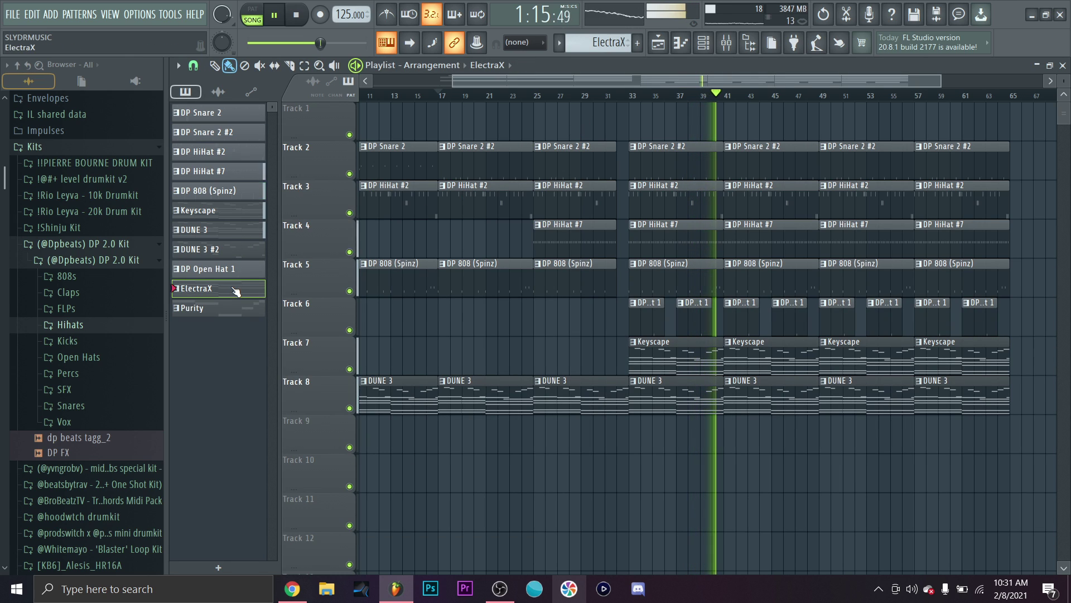
click(729, 436)
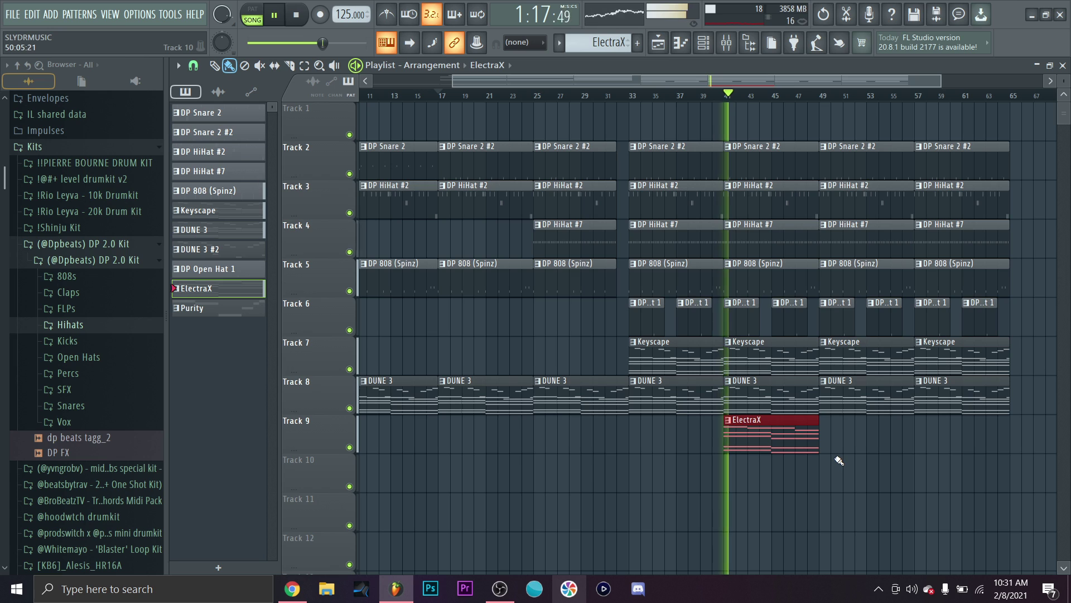
Step: Rename mixer Insert 9 as "arp" and colour it Steel Blue (#5976B5)
click(735, 43)
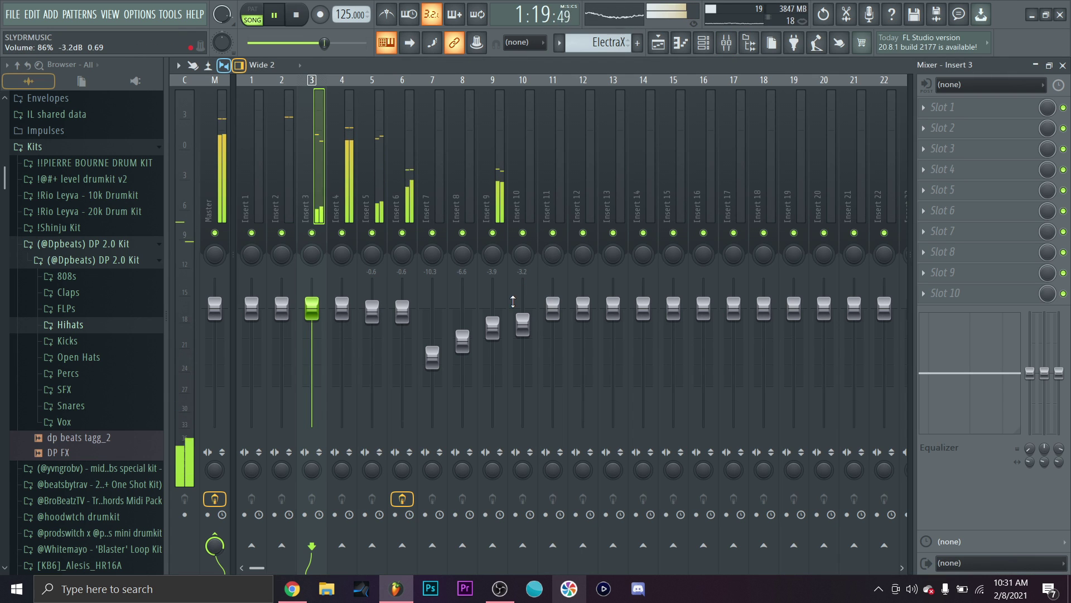
right_click(497, 207)
click(550, 92)
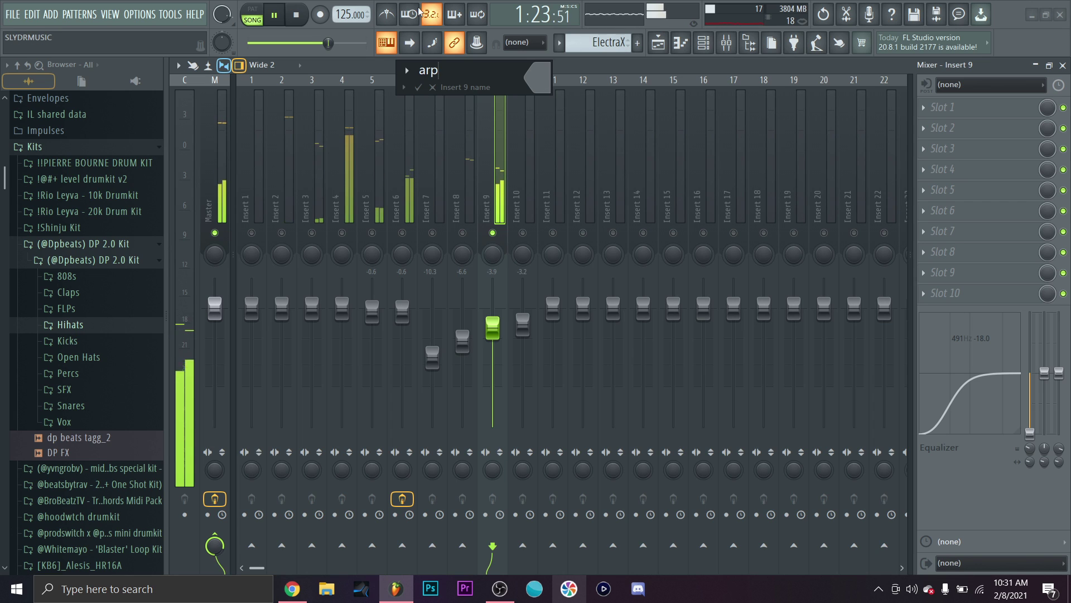
text(arp)
click(545, 81)
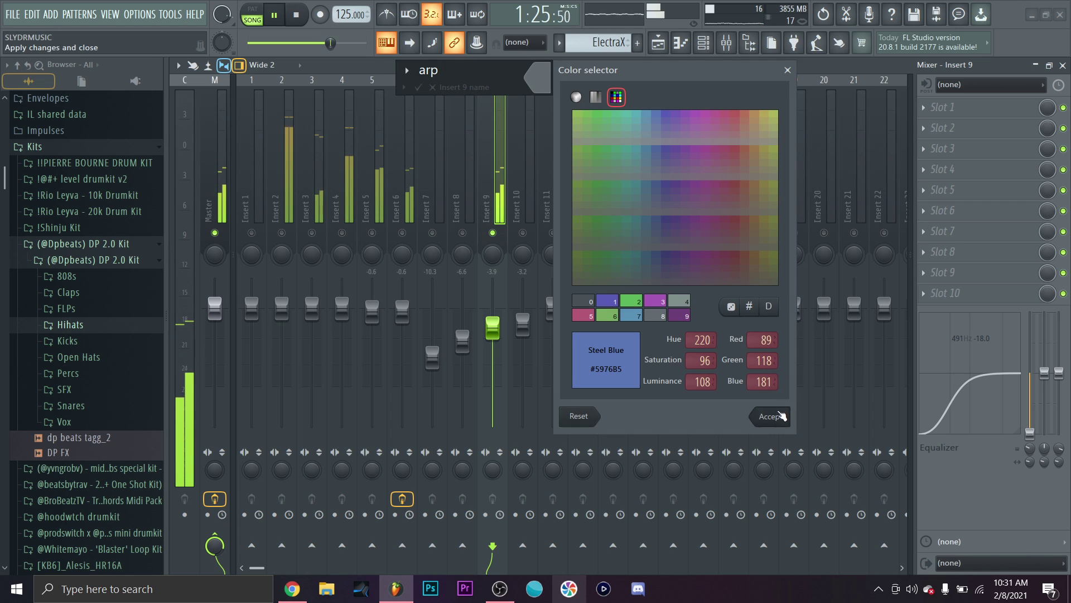
click(780, 415)
click(419, 88)
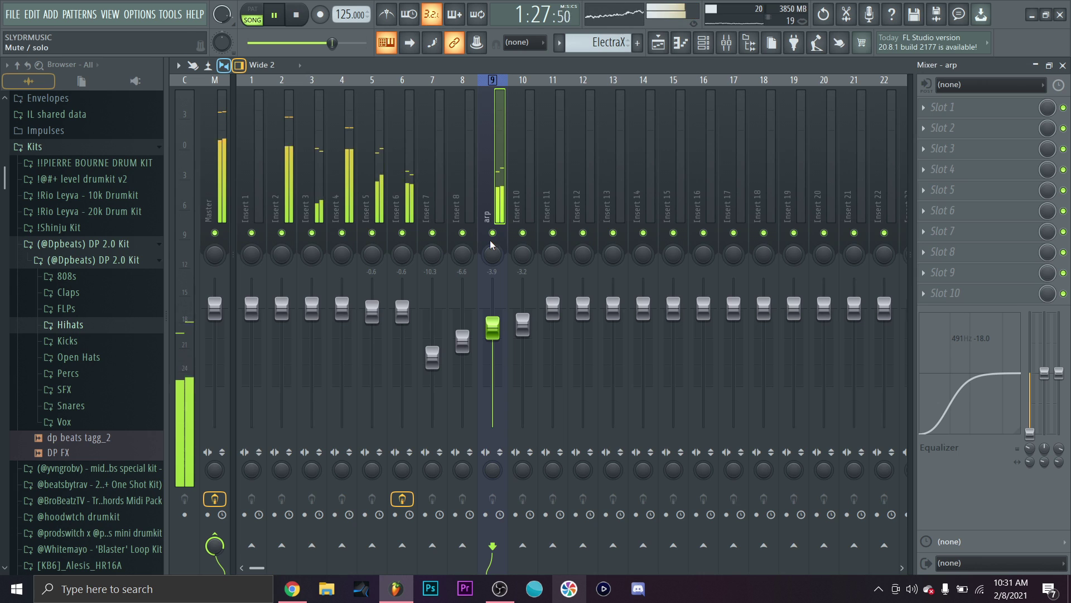
Step: Rename mixer Insert 6 as "pad dune 3" and colour it Pale violet Red (#B55990)
right_click(406, 233)
click(474, 89)
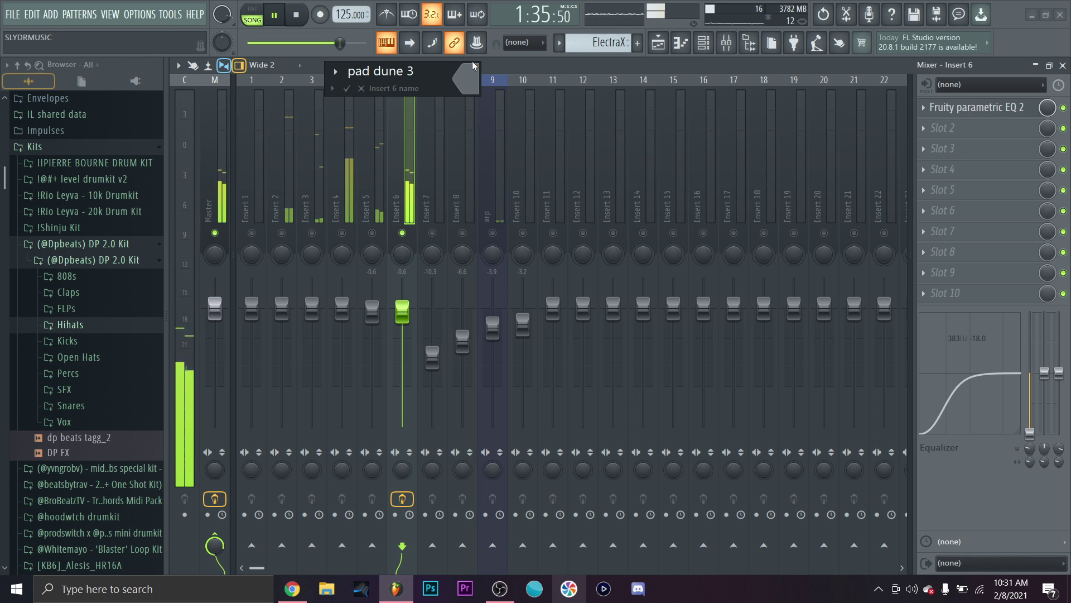
click(473, 66)
click(644, 125)
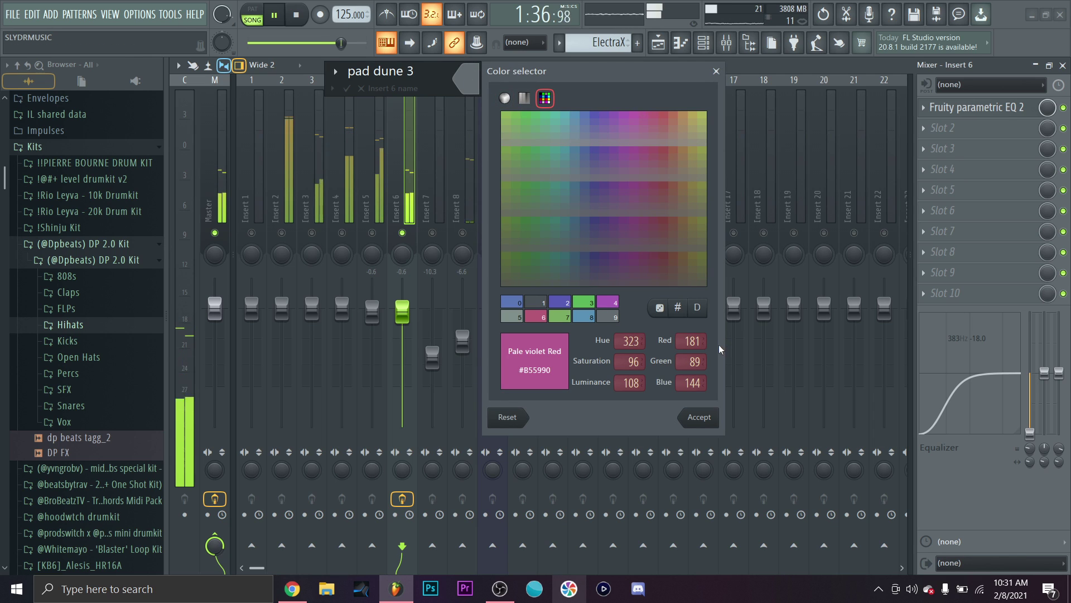
click(704, 416)
key(Return)
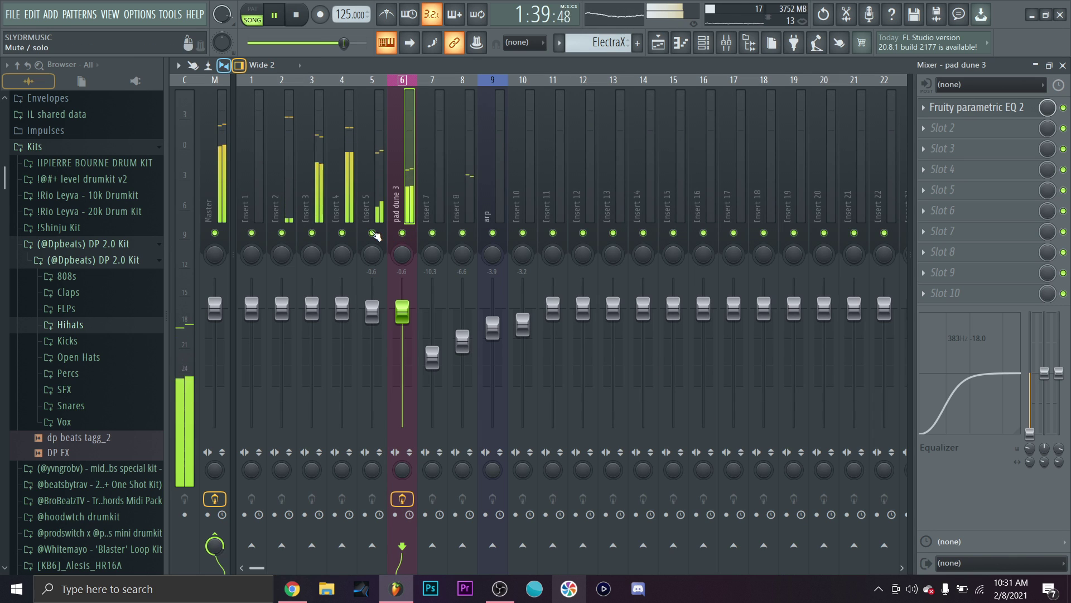
Step: Rename mixer Insert 5 as "piano" and colour it with the green preset swatch
right_click(384, 79)
click(443, 93)
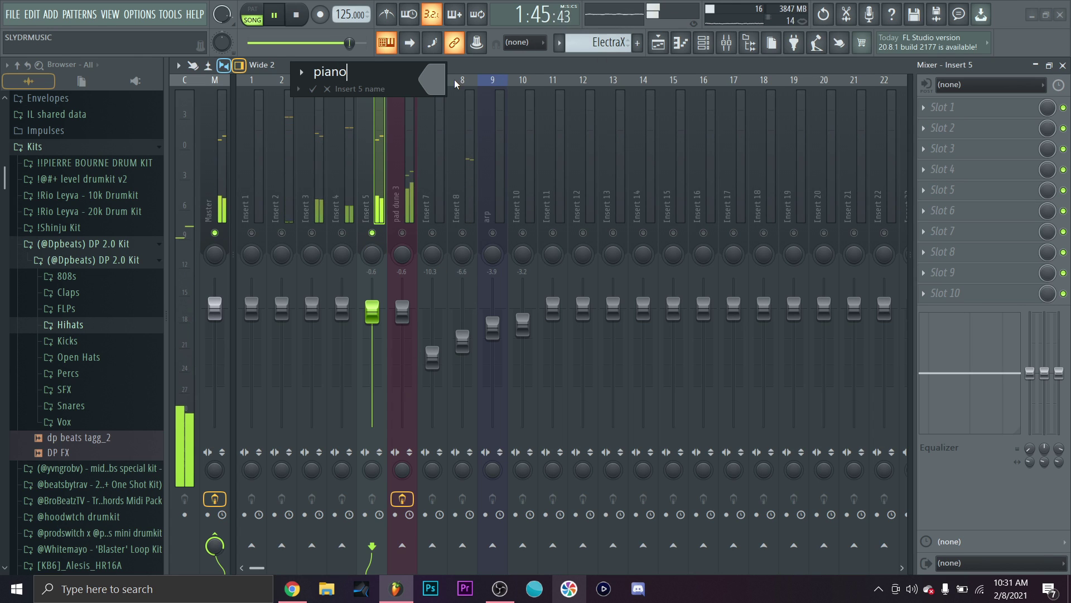
click(440, 87)
click(574, 162)
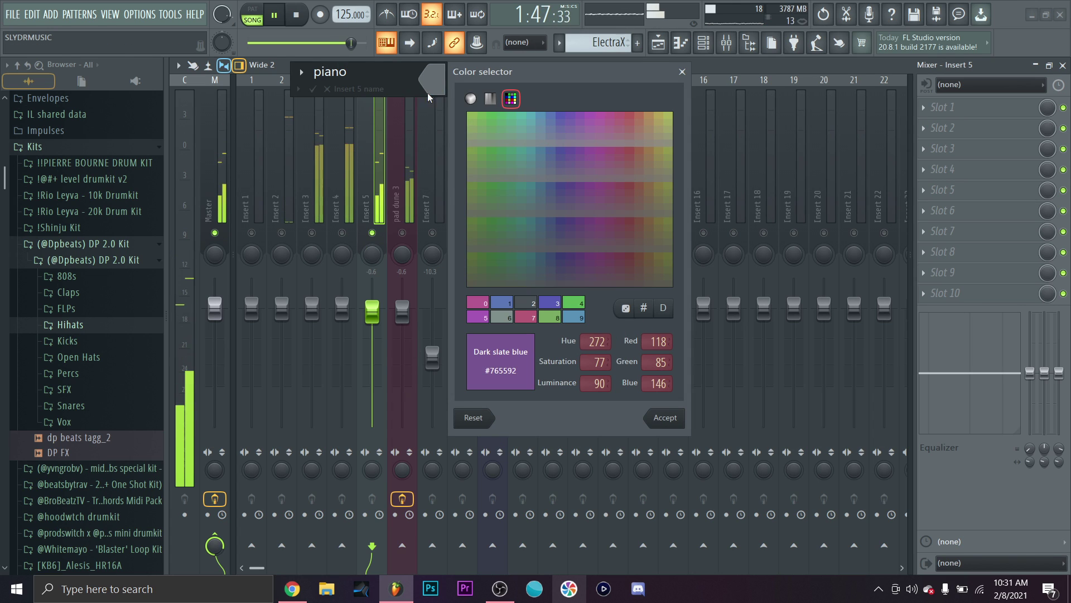
click(573, 303)
click(664, 417)
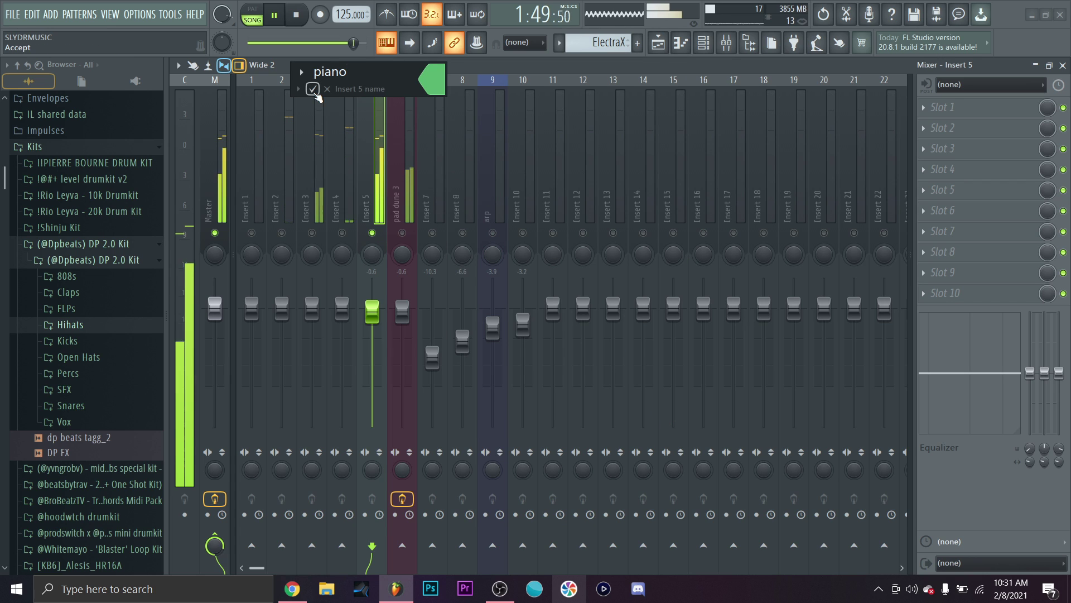
click(314, 89)
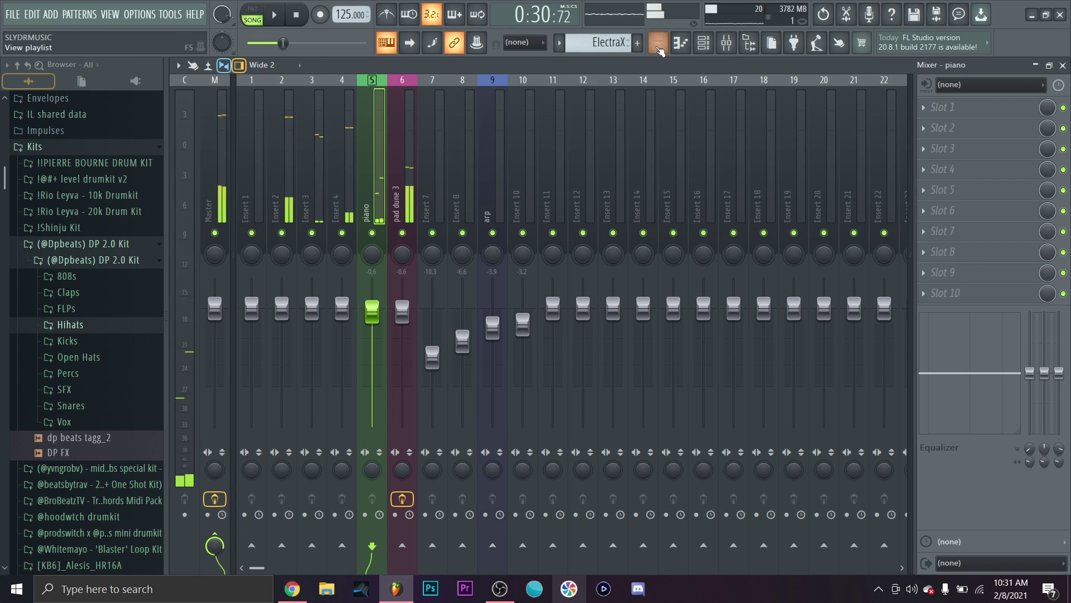
Step: Duplicate the ElectraX clip on Track 9 to bar 49 in the playlist
click(658, 48)
drag(770, 441, 864, 450)
scroll(892, 480, down, 2)
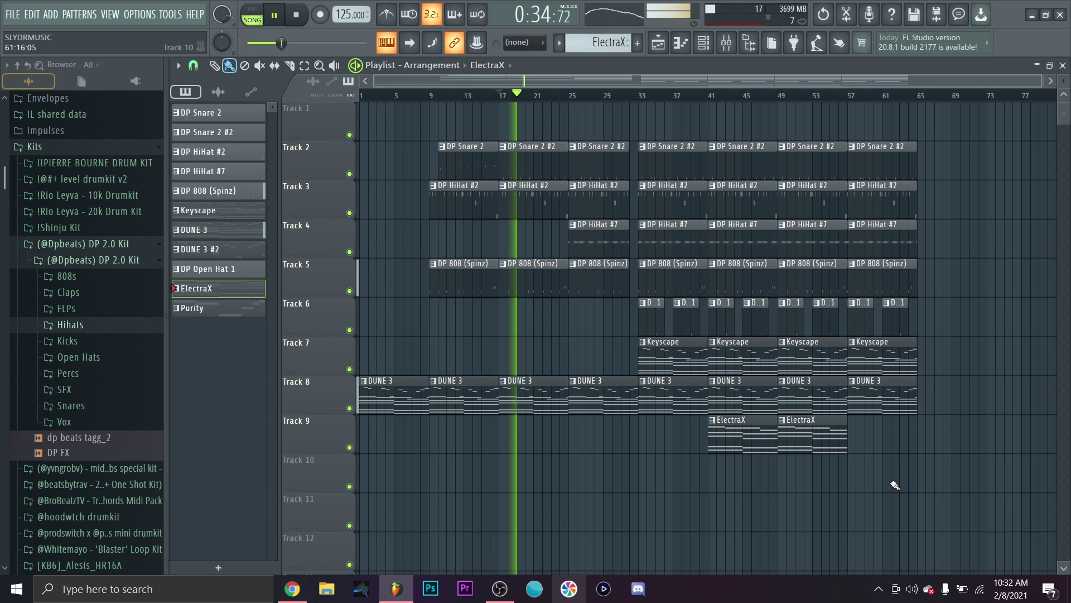
Step: Delete the bar 57 clips of DUNE 3 on Track 8 and DP HiHat #7 on Track 4
right_click(901, 405)
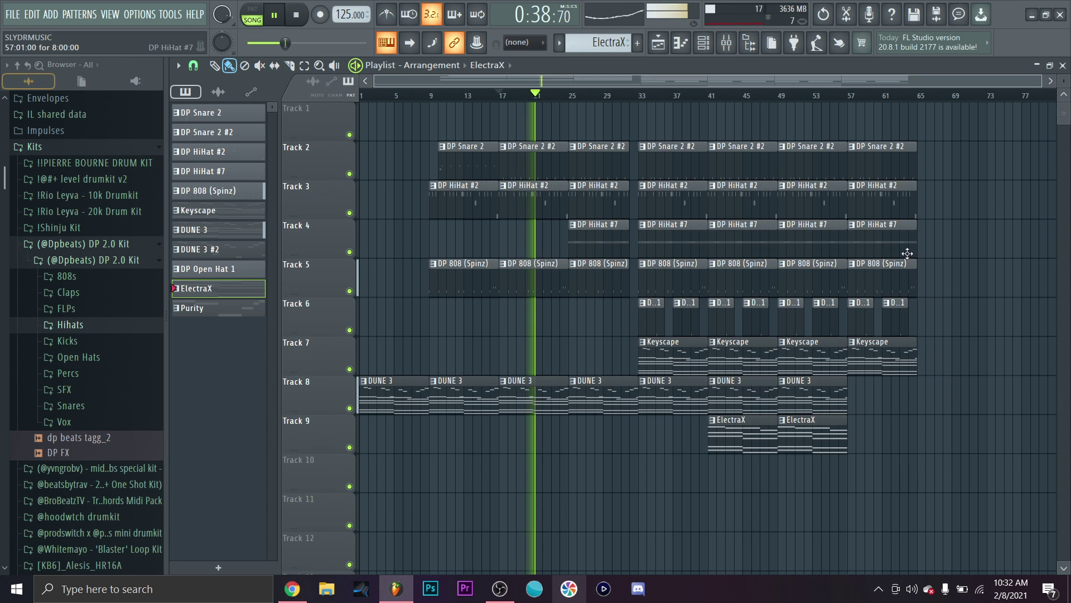
right_click(896, 239)
scroll(625, 284, up, 2)
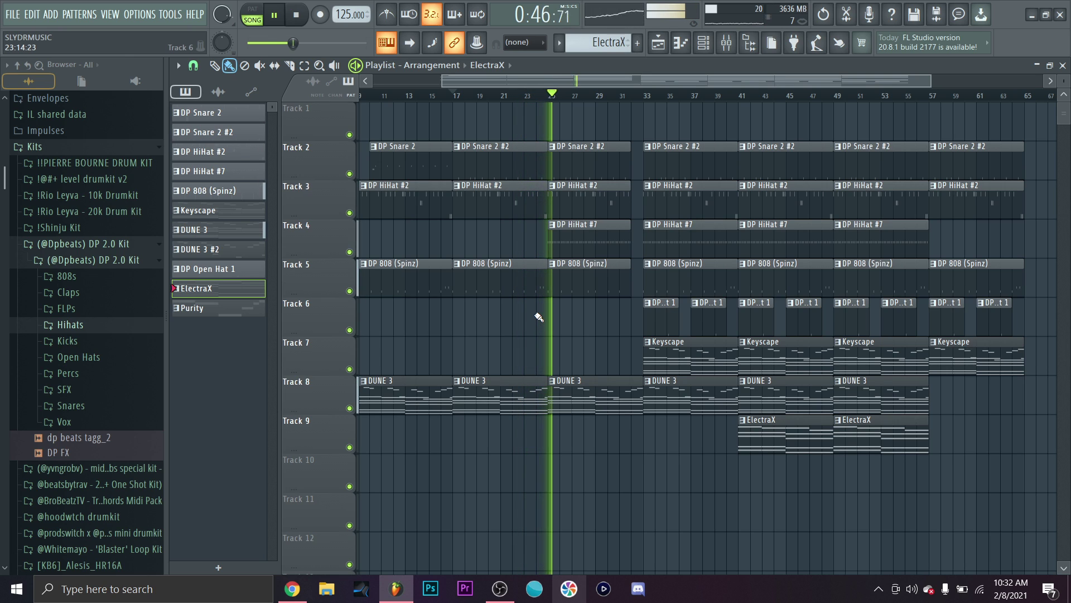
Step: Open the DP 808 (Spinz) pattern and copy its channel's note sequence
double_click(555, 282)
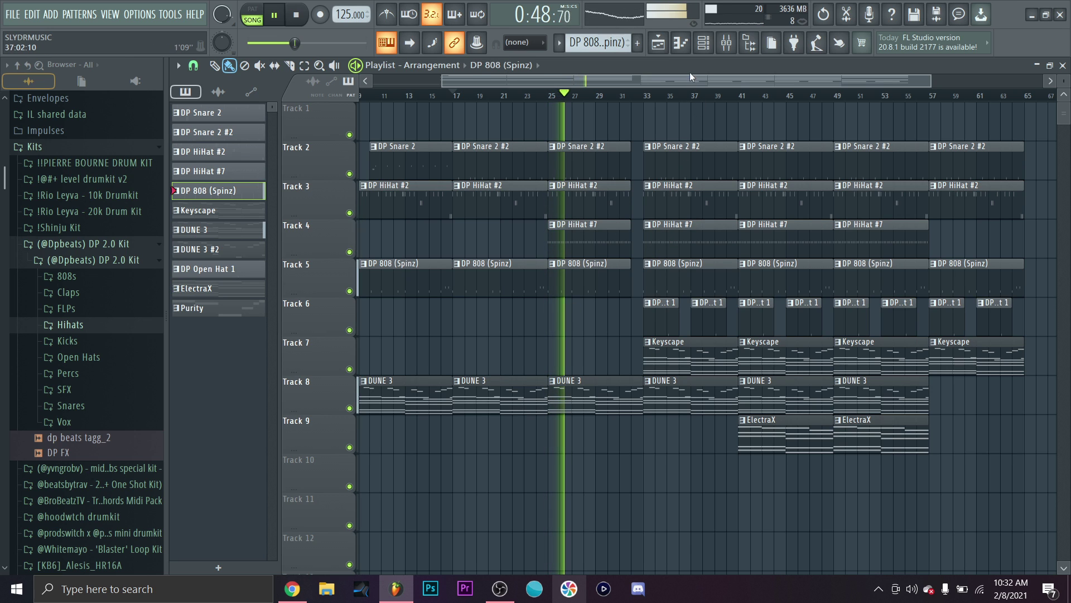
right_click(310, 382)
click(472, 389)
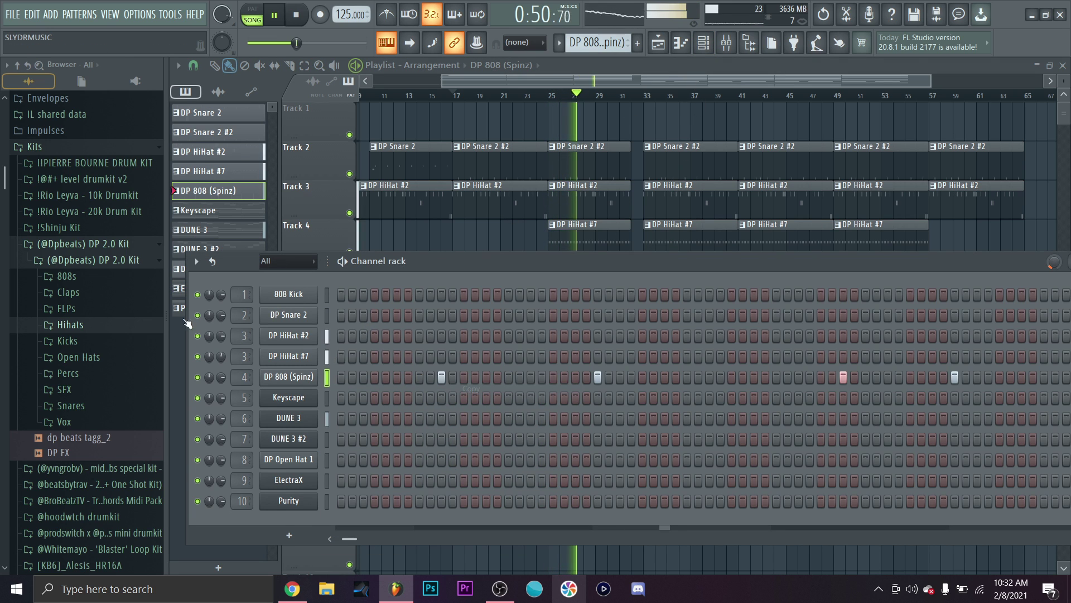
Step: Replace the 808 Kick channel's sample with DP Kick 2 from the kit's Kicks folder
key(space)
click(106, 340)
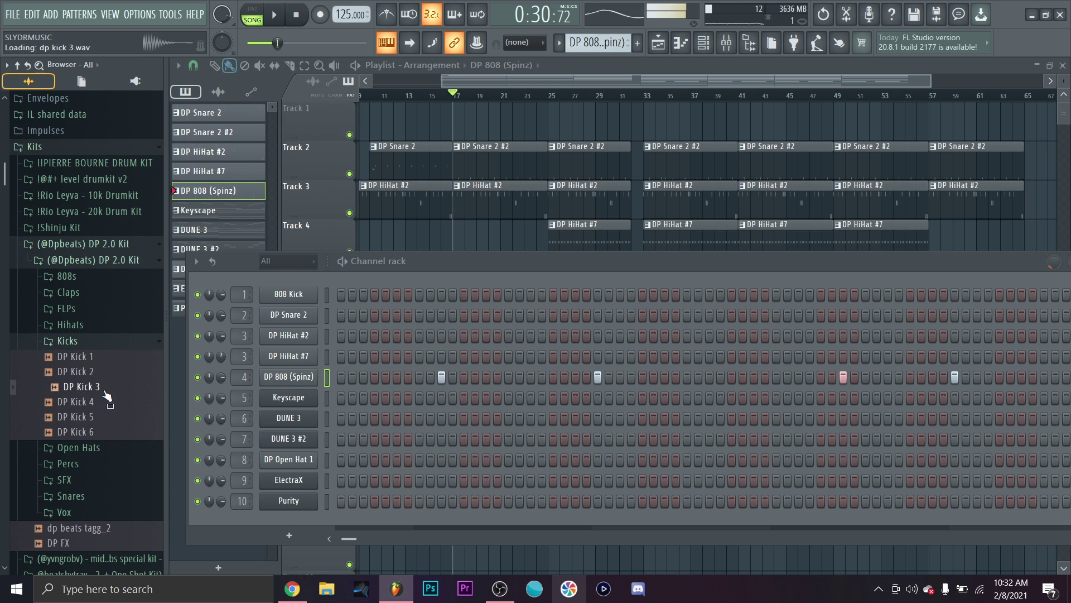
drag(286, 293, 287, 294)
key(space)
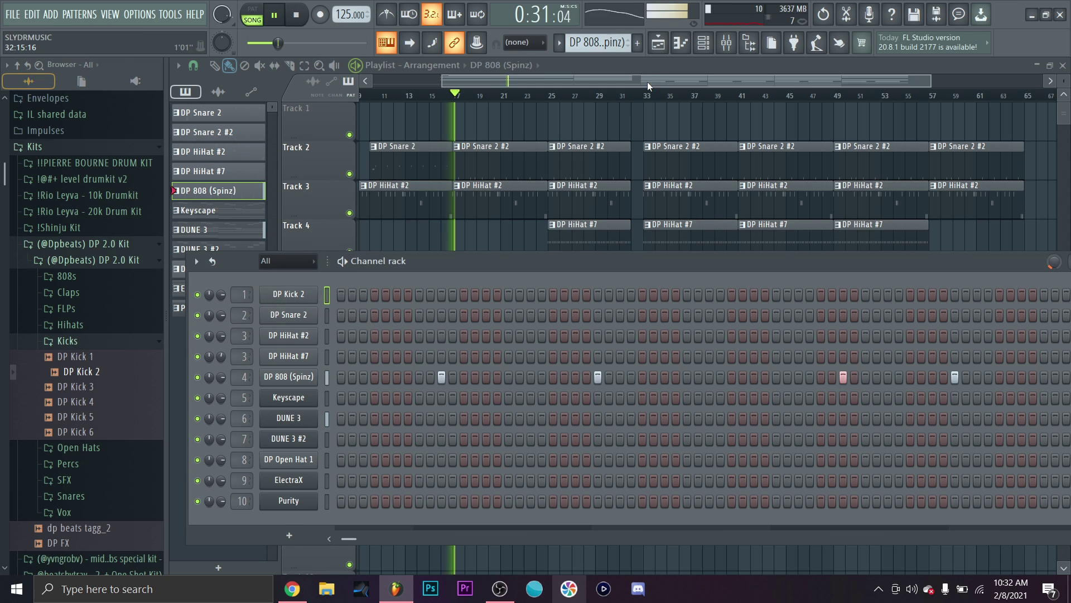
Step: Paste the copied 808 sequence into DP Kick 2 in empty Pattern 12 and place that pattern on Track 1 at bar 33
scroll(618, 40, down, 7)
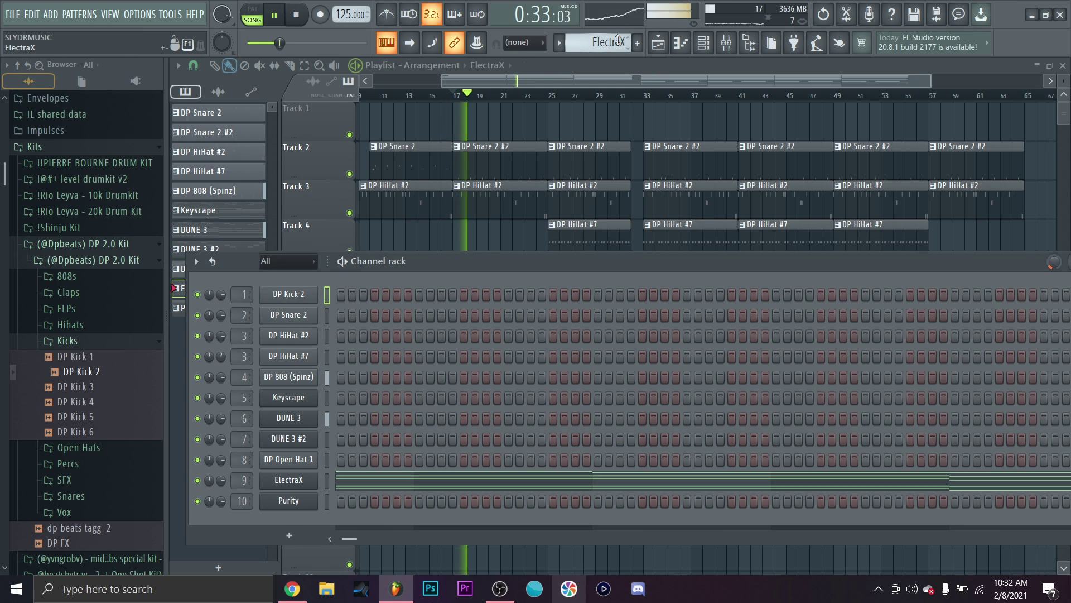
right_click(336, 292)
click(479, 319)
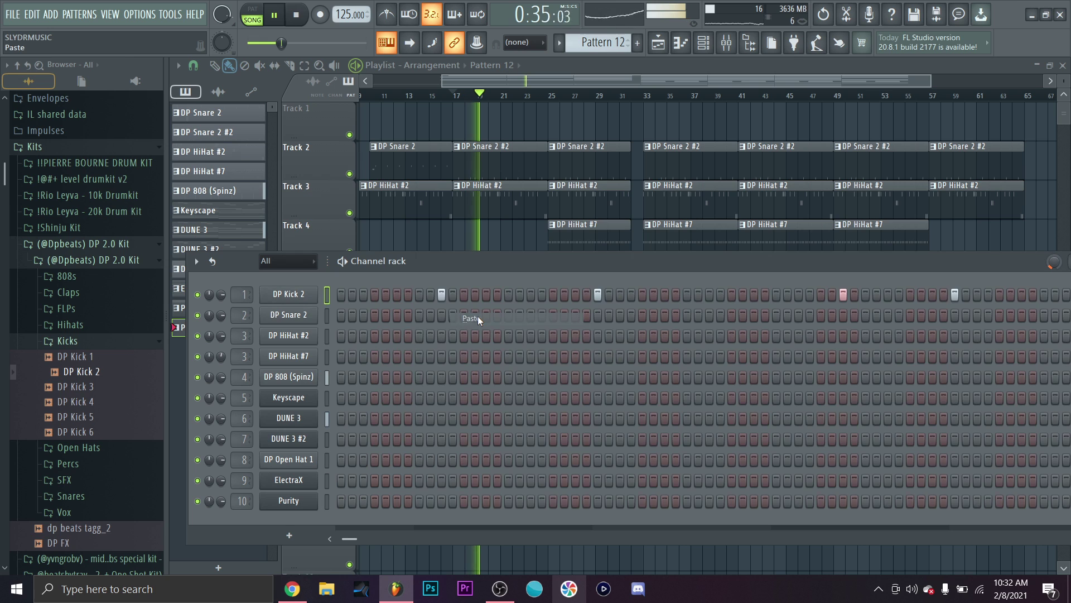
click(638, 120)
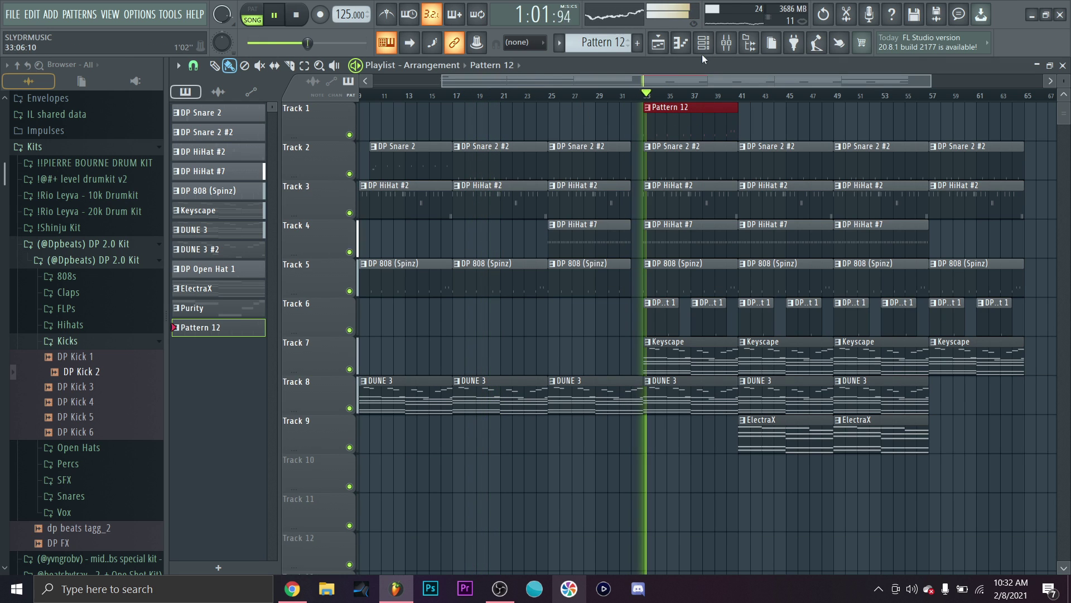
Step: Add two extra DP Kick 2 hits to Pattern 12, one in bar 2 and one at bar 4 step 3
click(703, 47)
click(528, 296)
right_click(313, 290)
click(362, 306)
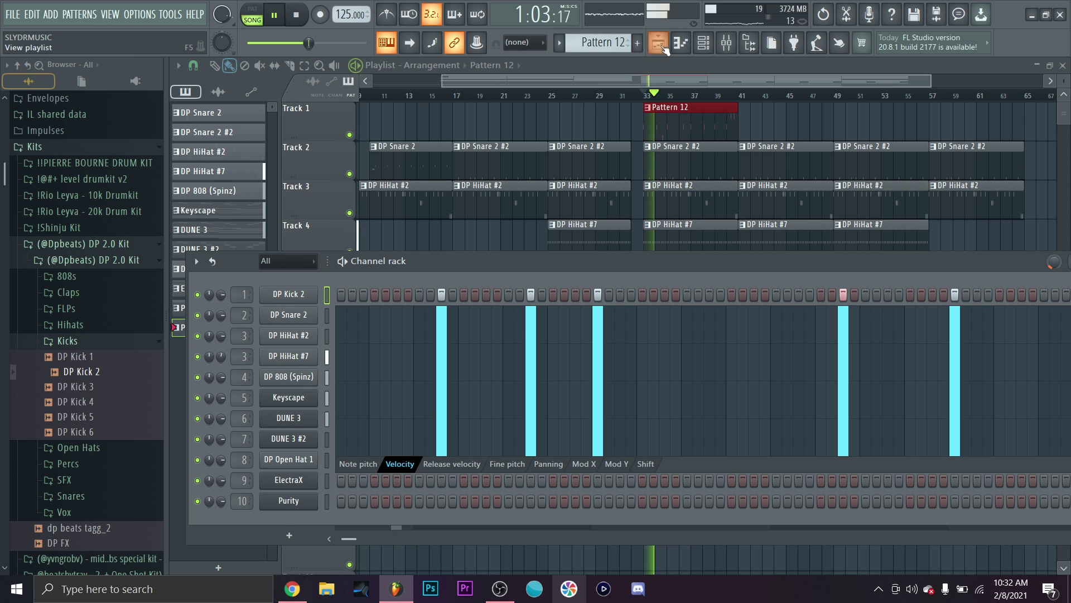
click(711, 48)
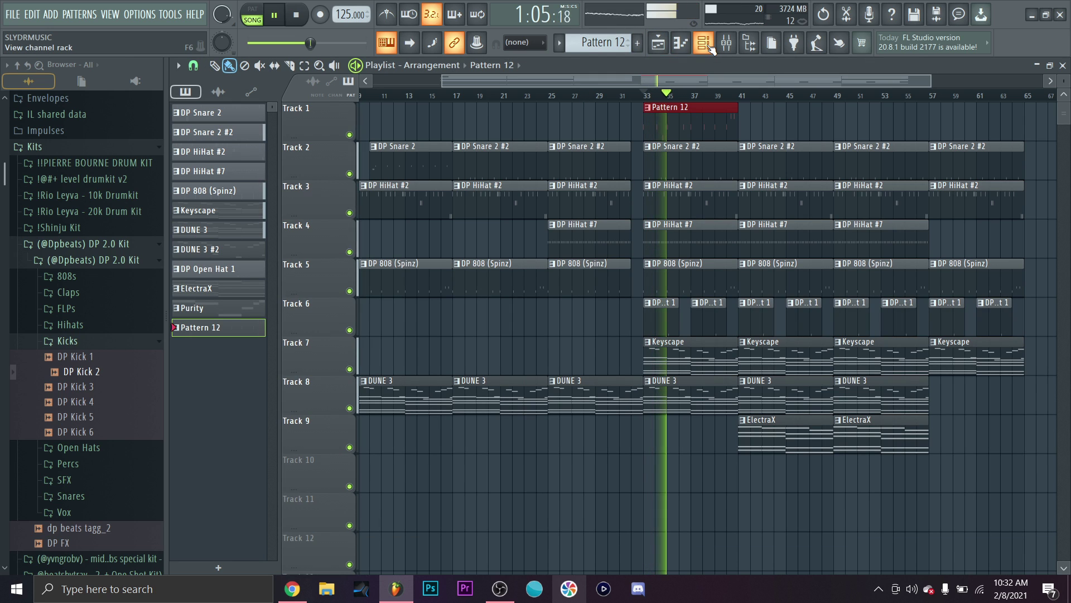
click(710, 48)
click(796, 295)
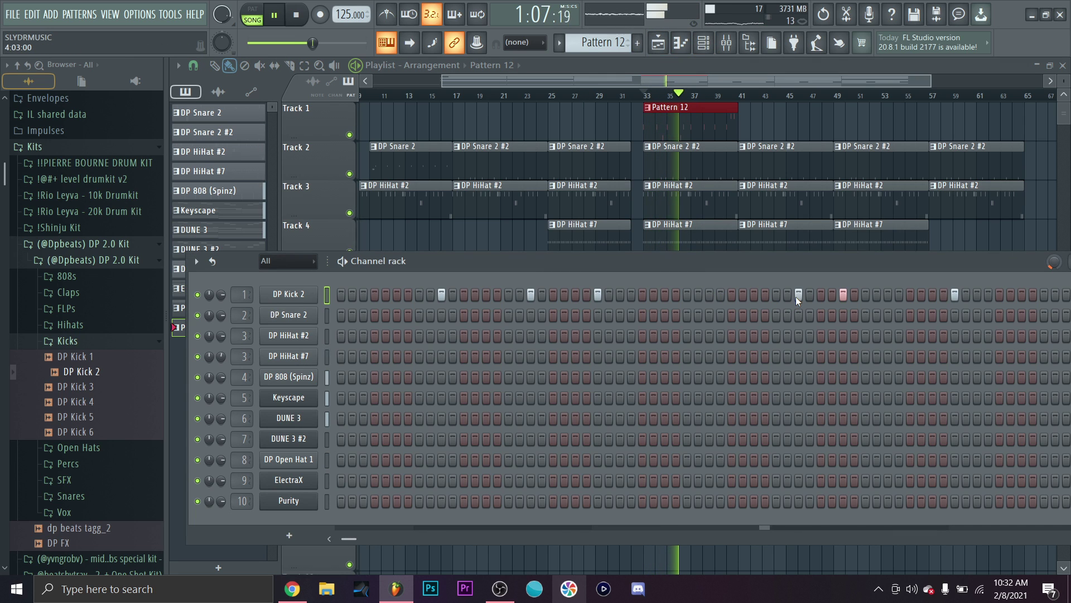
right_click(316, 301)
click(393, 312)
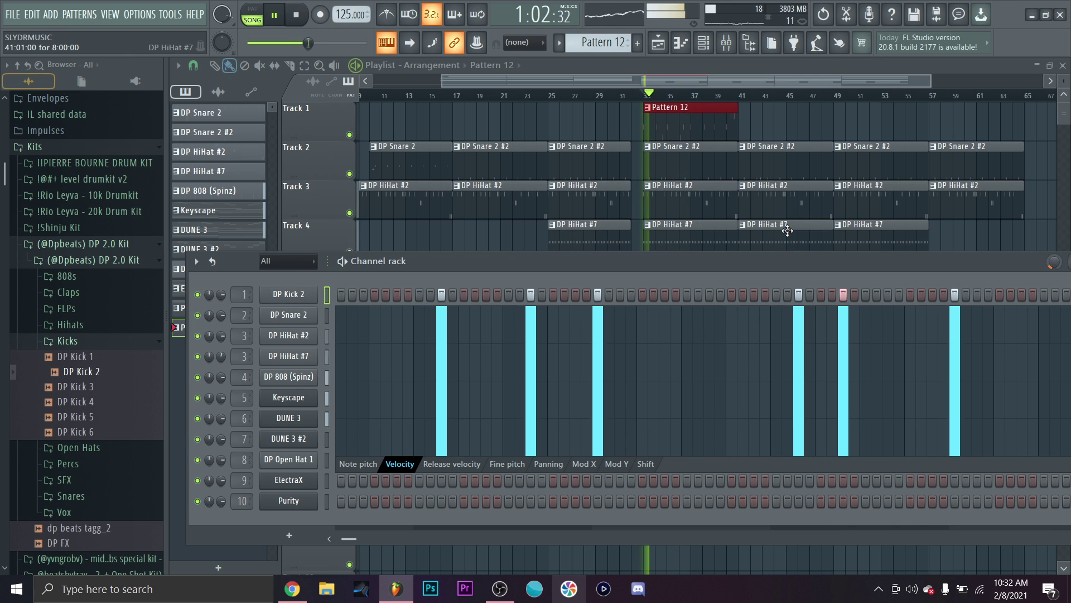
Step: Open DP Kick 2 in the piano roll and move all its D5 and E5 notes onto C5
right_click(314, 296)
click(353, 306)
right_click(314, 293)
click(356, 293)
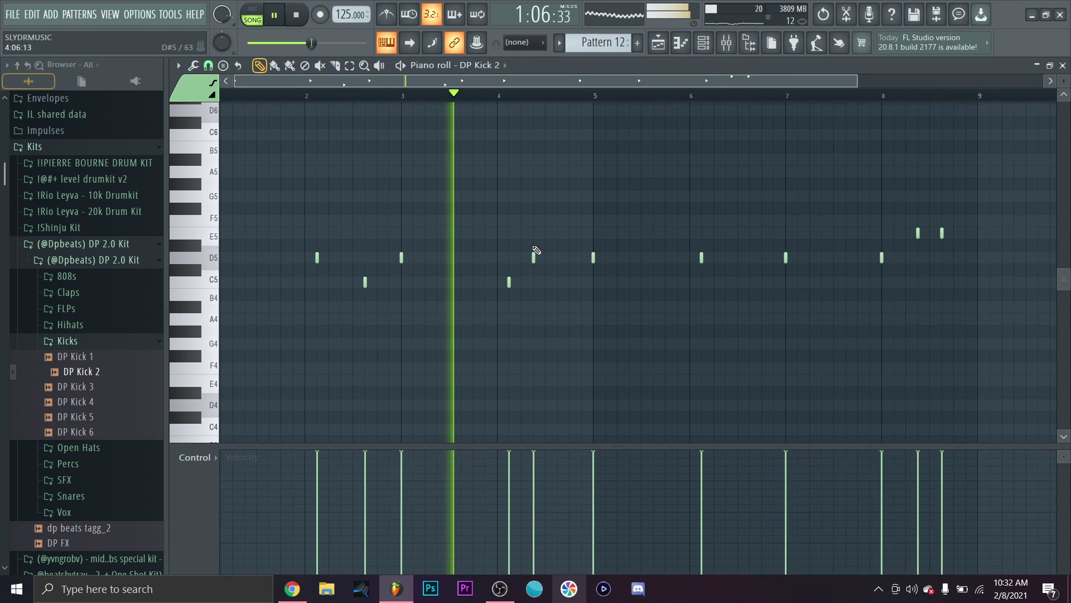
key(space)
drag(796, 191, 496, 311)
key(space)
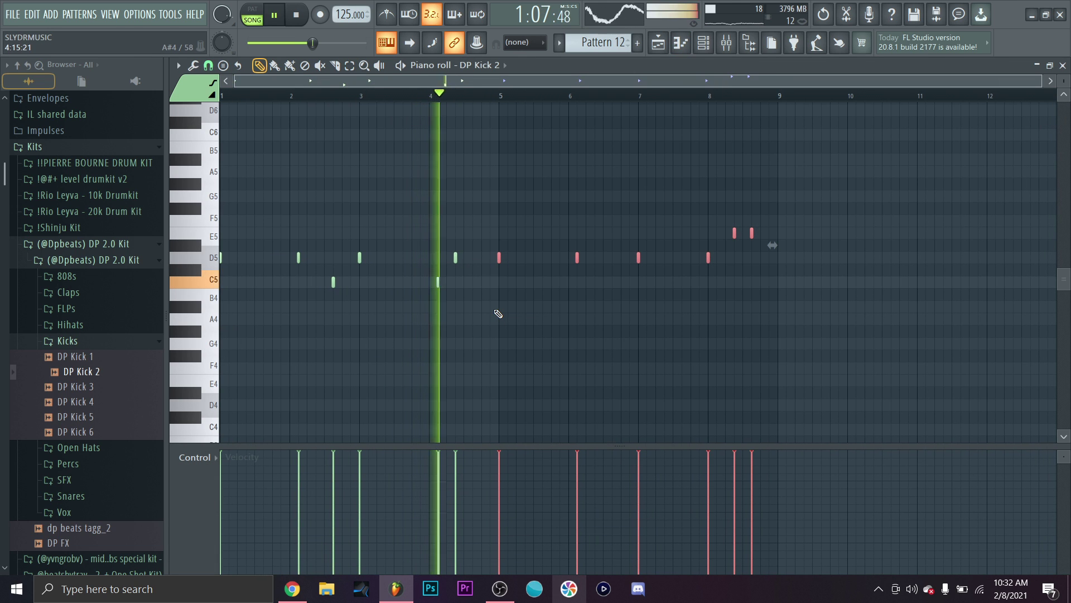
drag(512, 266, 296, 279)
drag(810, 215, 253, 263)
drag(167, 267, 158, 273)
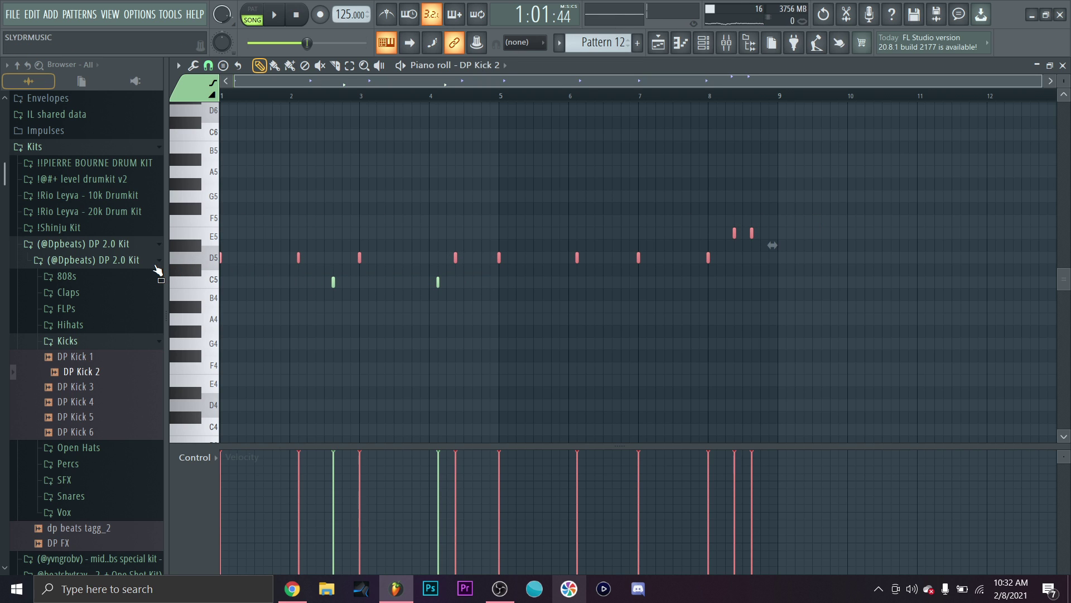
key(space)
drag(685, 240, 803, 264)
key(Down)
click(513, 359)
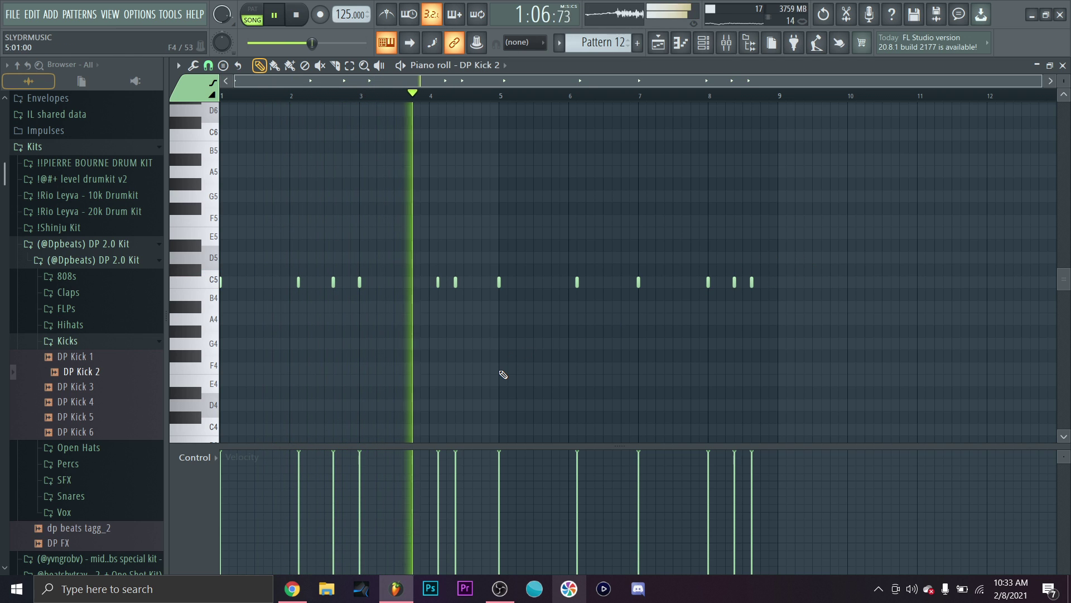
Step: Select and delete all DP Kick 2 notes from bar 5 onward
key(space)
drag(855, 252, 493, 369)
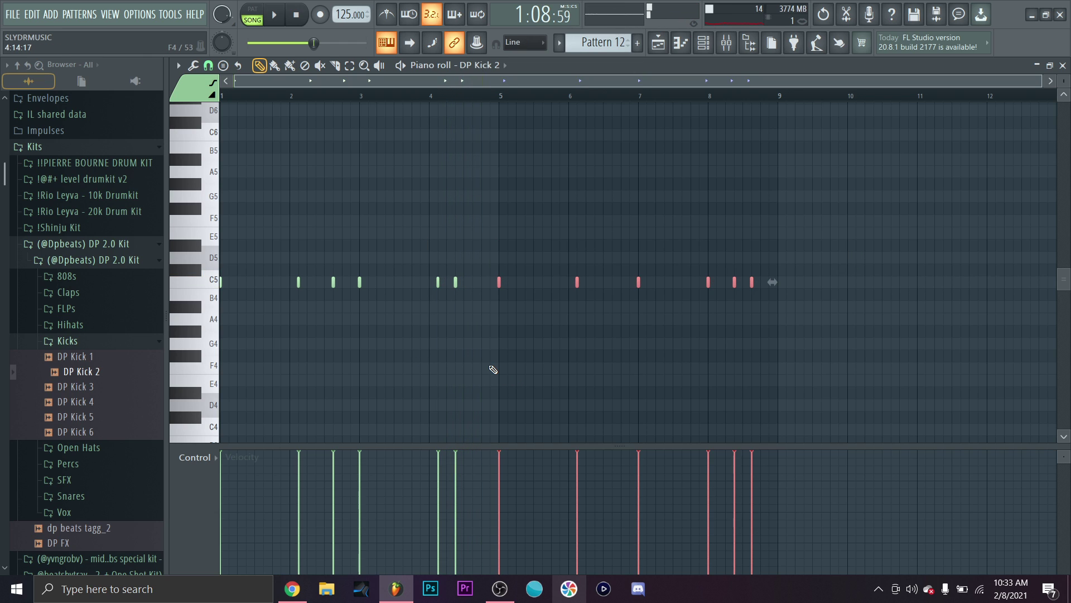
key(Delete)
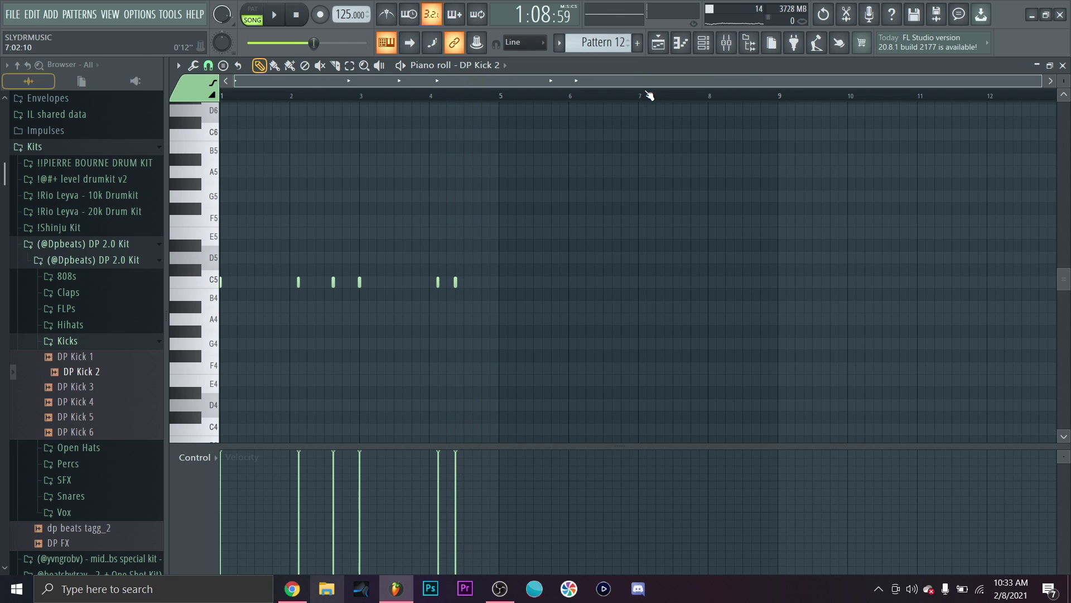
Step: Duplicate the first four bars of DP Kick 2 notes into bars 5 to 8
drag(502, 99, 1, 87)
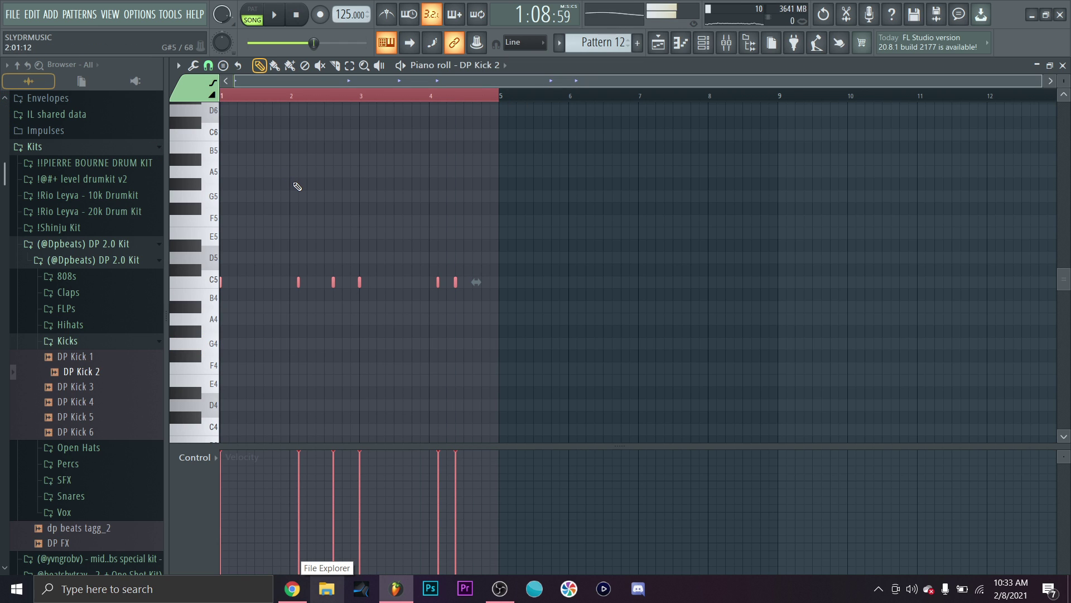
key(ctrl+b)
key(space)
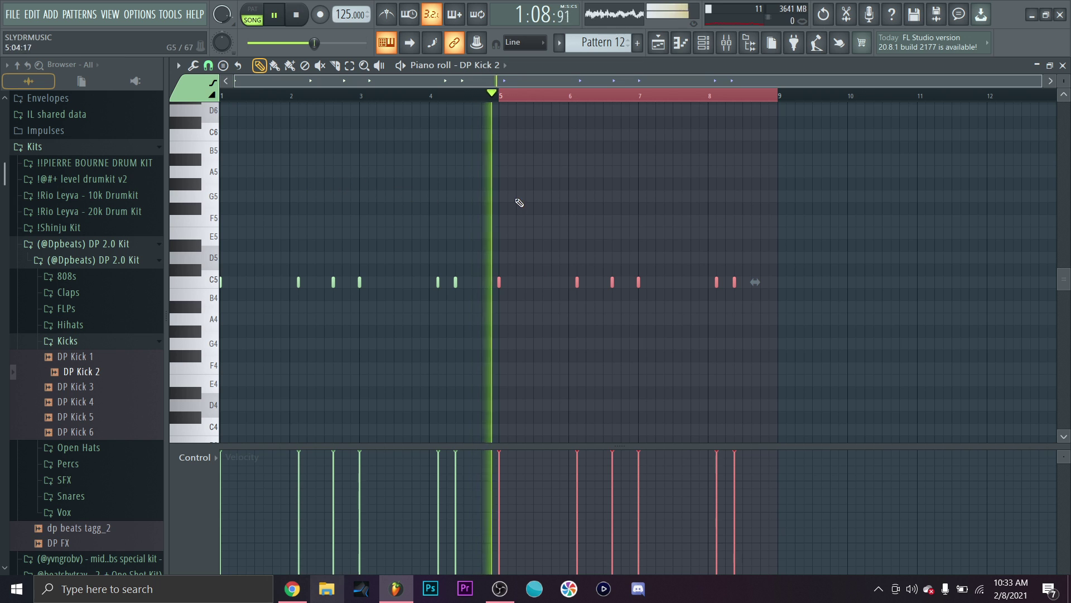
key(ctrl+d)
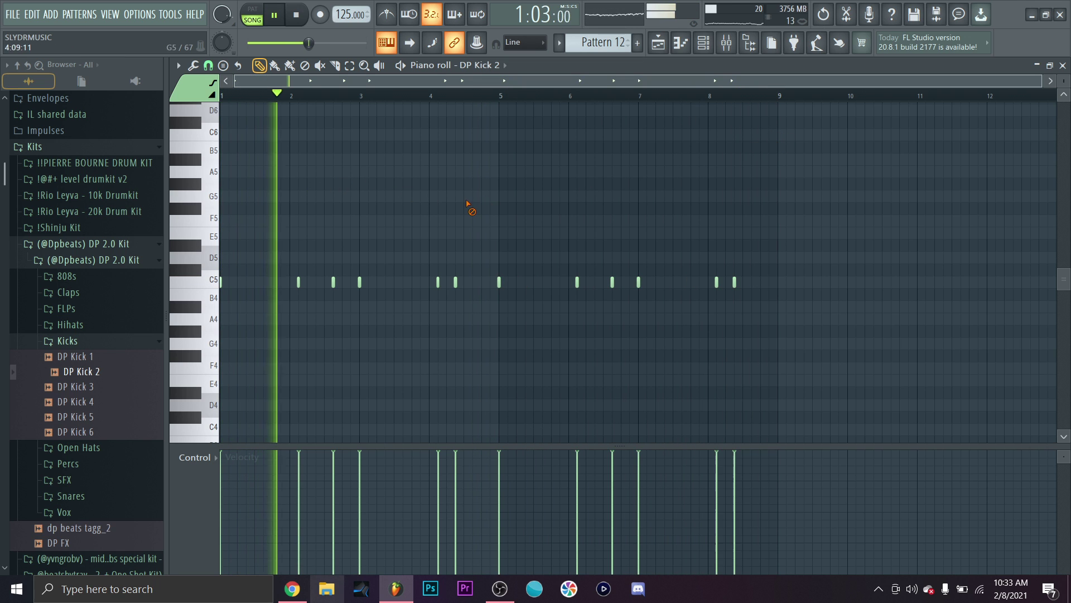
Step: Add a C5 kick note just past the middle of bar 5
scroll(550, 299, up, 4)
scroll(547, 332, down, 4)
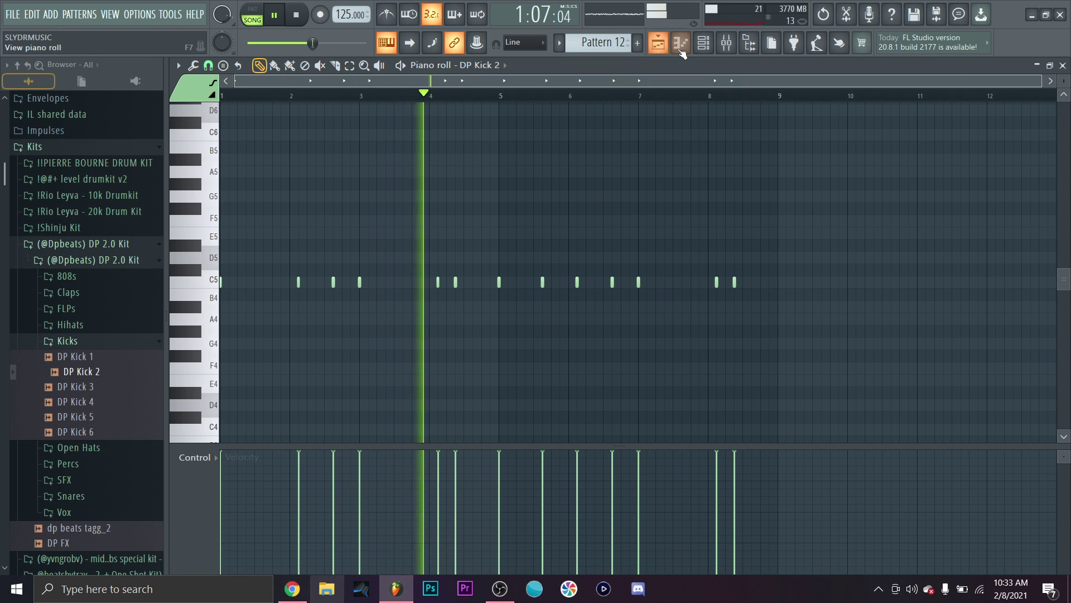
key(F6)
key(F6)
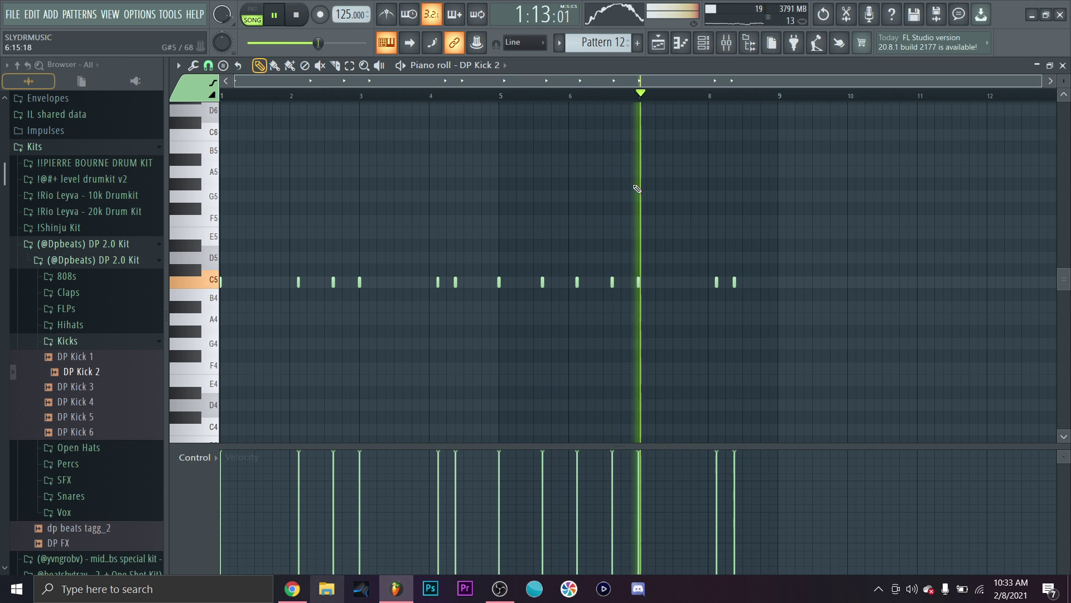
Step: Add a C5 kick note late in bar 8 as the last hit of the pattern
scroll(720, 296, up, 2)
click(793, 282)
scroll(822, 311, down, 2)
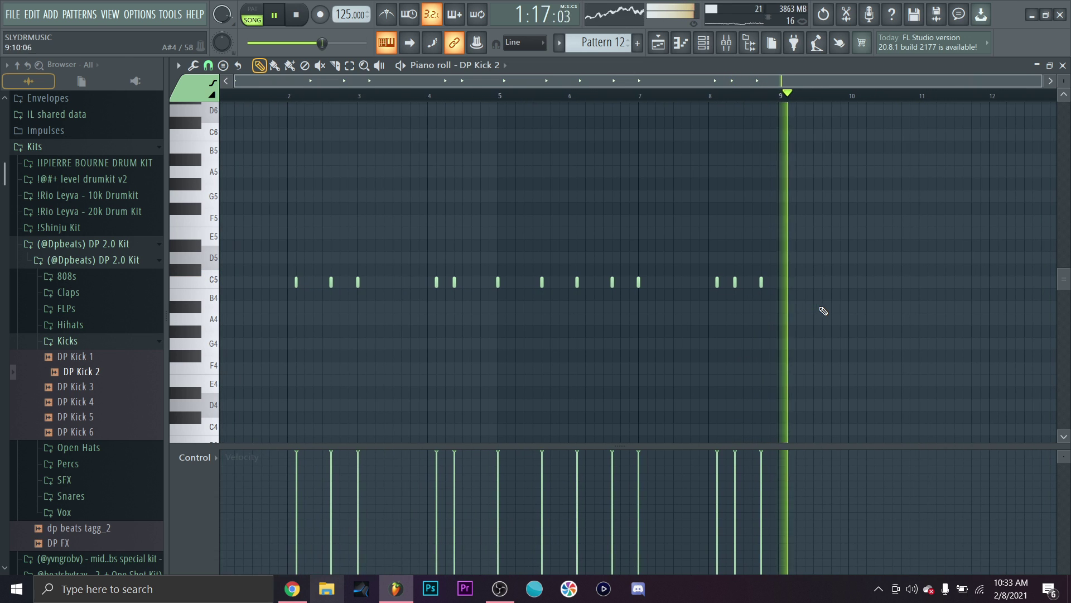
click(704, 42)
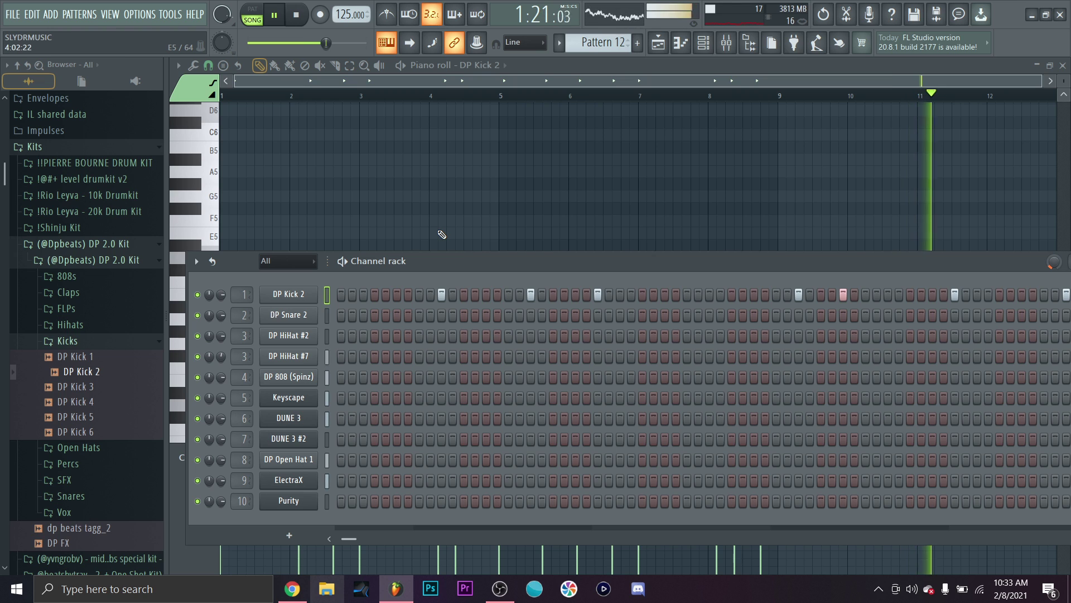
key(F6)
Step: Delete the first C5 kick note in bar 8
scroll(737, 284, up, 2)
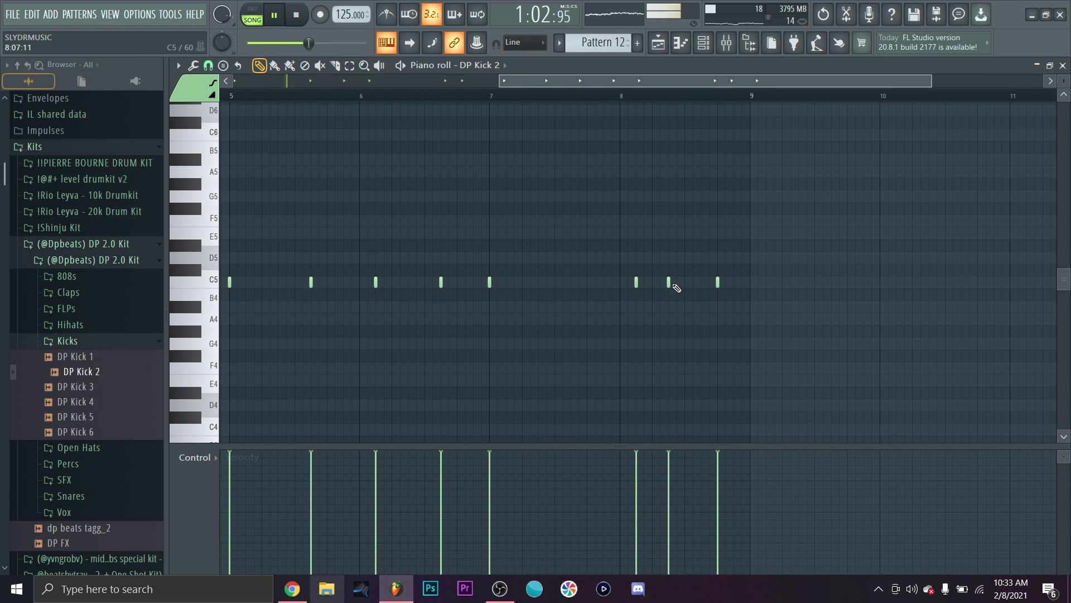
scroll(640, 282, up, 2)
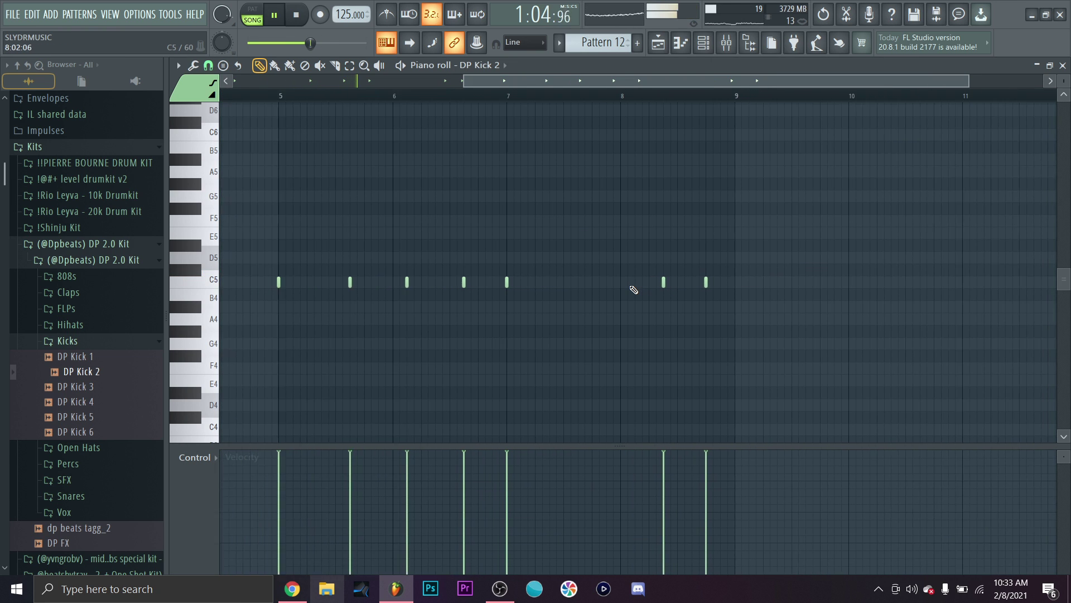
scroll(670, 340, down, 4)
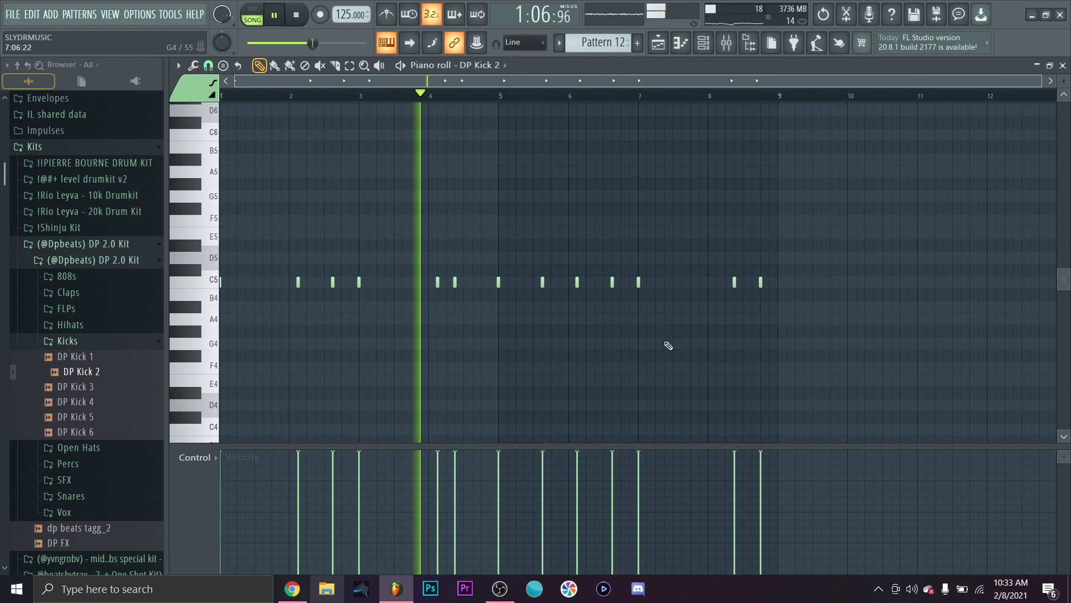
Step: Lower the volume of mixer Insert 1 to -1.8 dB
click(727, 43)
drag(251, 306, 252, 316)
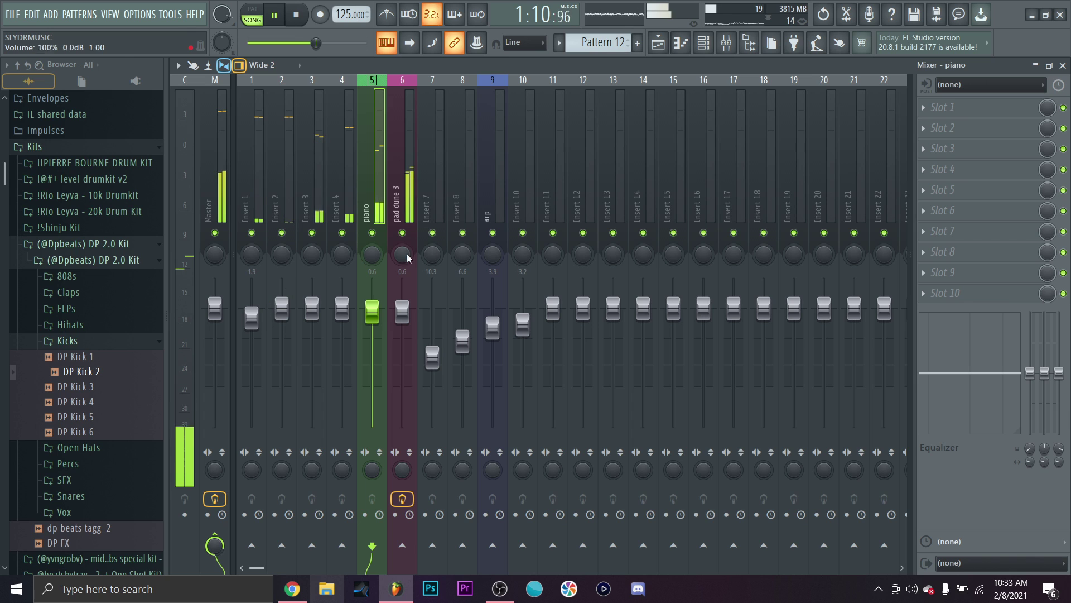
Step: Duplicate the Pattern 12 clip on Track 1 to bars 41 and 49 in the playlist
click(658, 43)
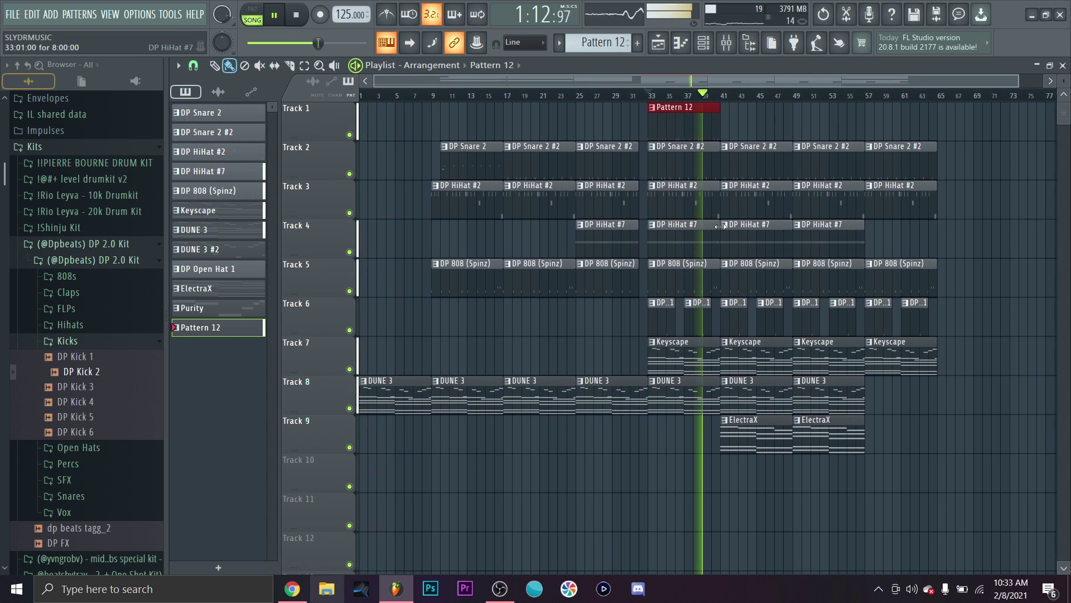
drag(692, 103, 764, 138)
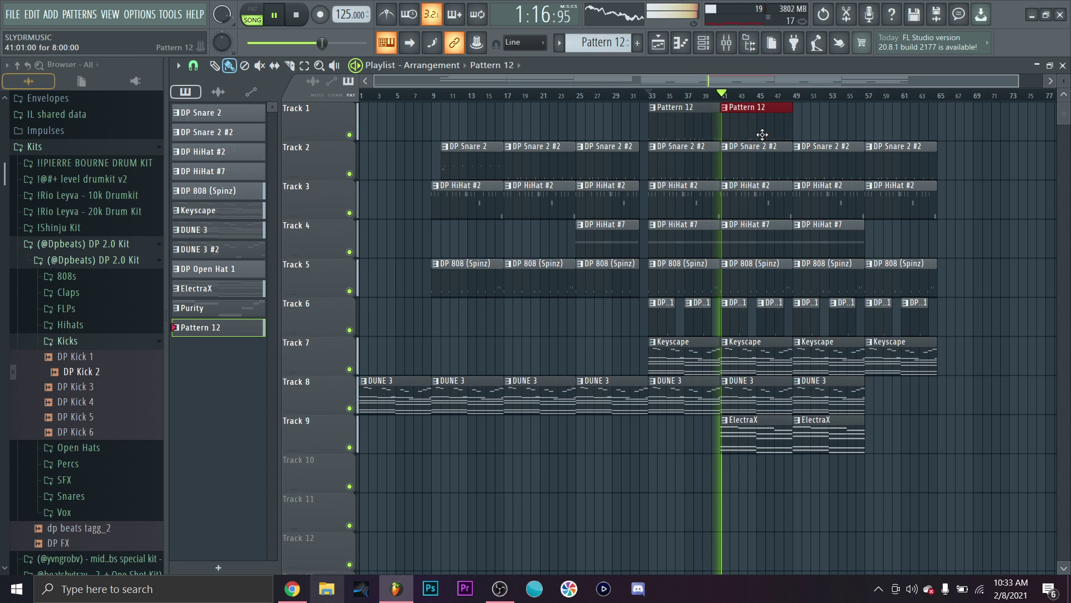
drag(763, 135, 841, 136)
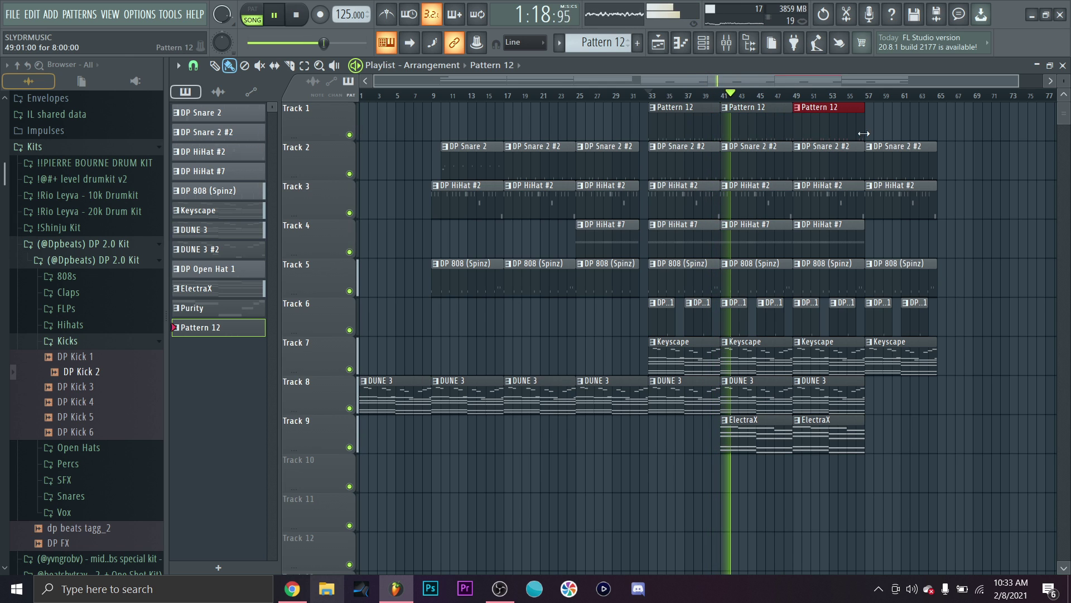
right_click(900, 149)
key(ctrl+z)
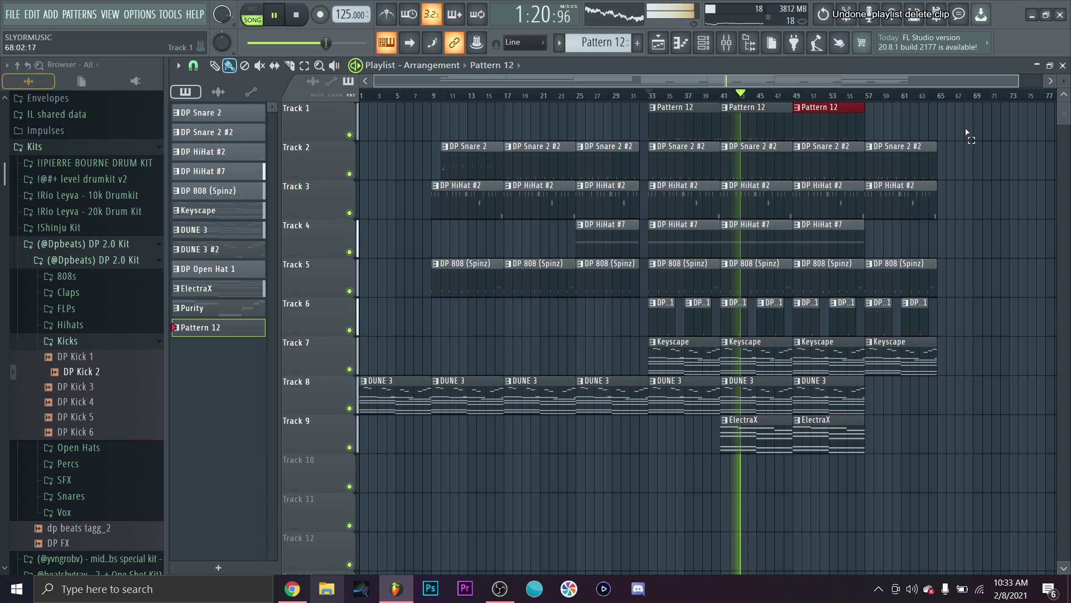
Step: Duplicate the bar 57 clips on Tracks 2, 3, 5, 6 and 7 to bar 65 in the playlist
drag(968, 105, 910, 371)
drag(993, 103, 895, 366)
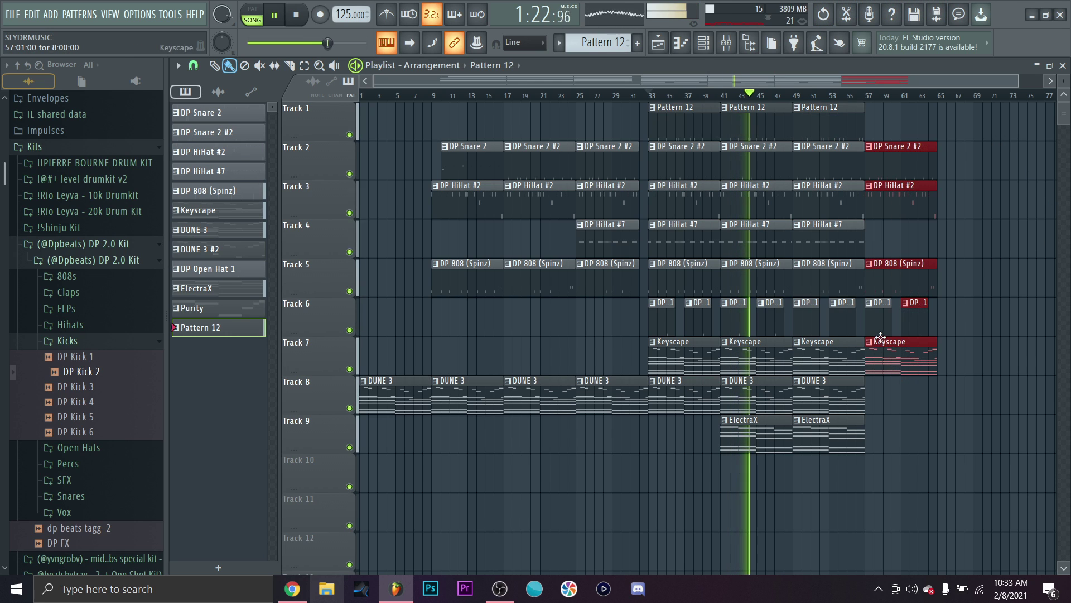
drag(964, 102, 892, 369)
drag(900, 173, 971, 184)
key(ctrl+d)
ctrl+scroll(935, 244, down, 2)
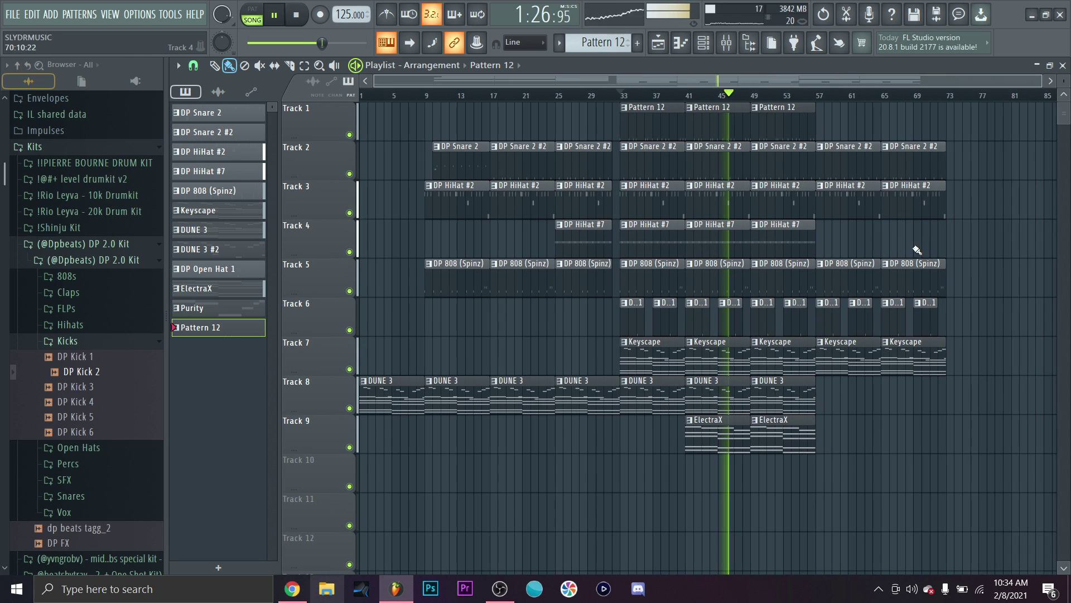
Step: Copy a DP HiHat #7 clip to bar 65 on Track 4, and repeat the bar 65 section at bar 73 with ElectraX included
drag(786, 243, 905, 250)
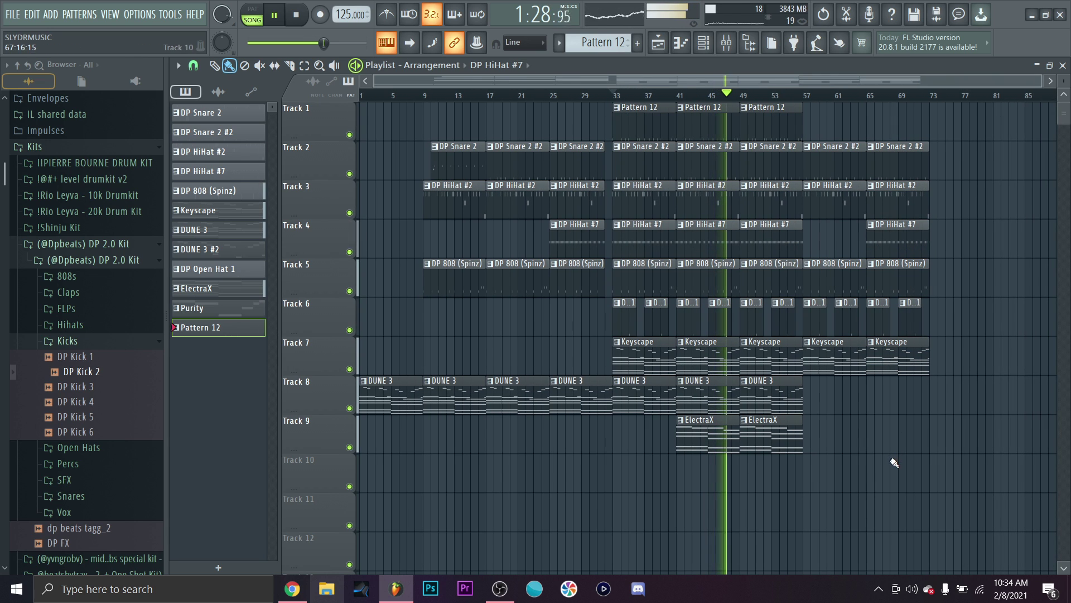
drag(773, 444, 874, 144)
key(ctrl+d)
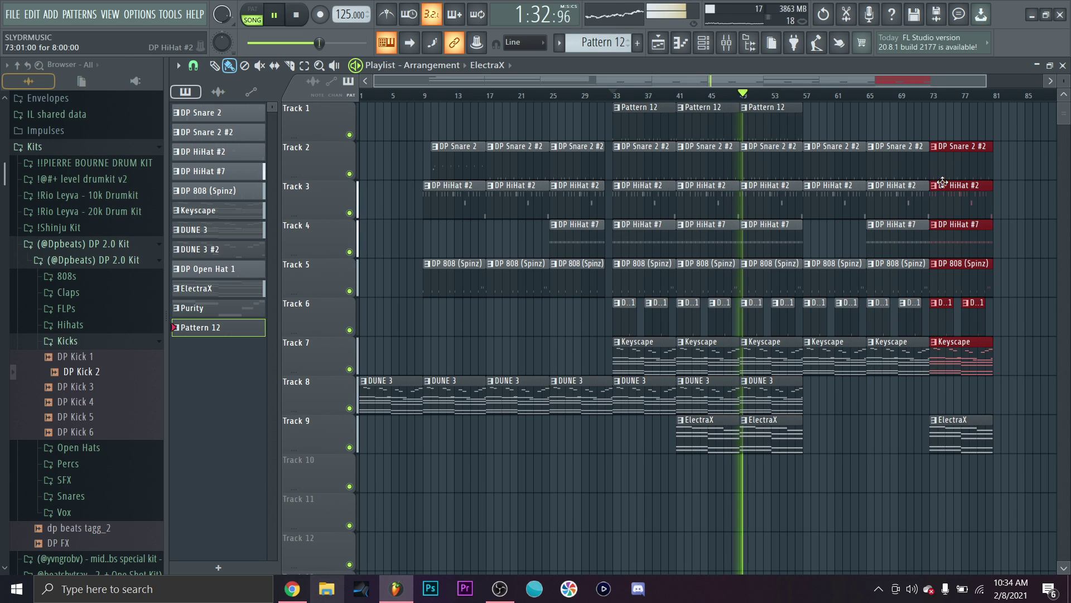
Step: Delete the open hat clips on Track 6 between bars 57 and 72
ctrl+scroll(968, 188, down, 1)
drag(780, 500, 717, 269)
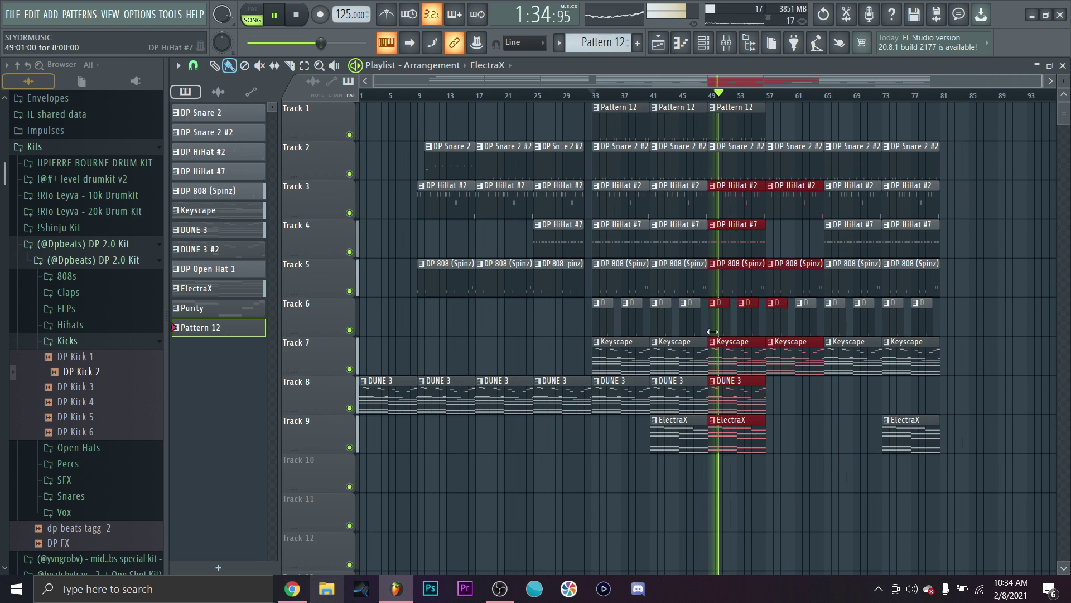
drag(737, 524, 718, 143)
click(849, 472)
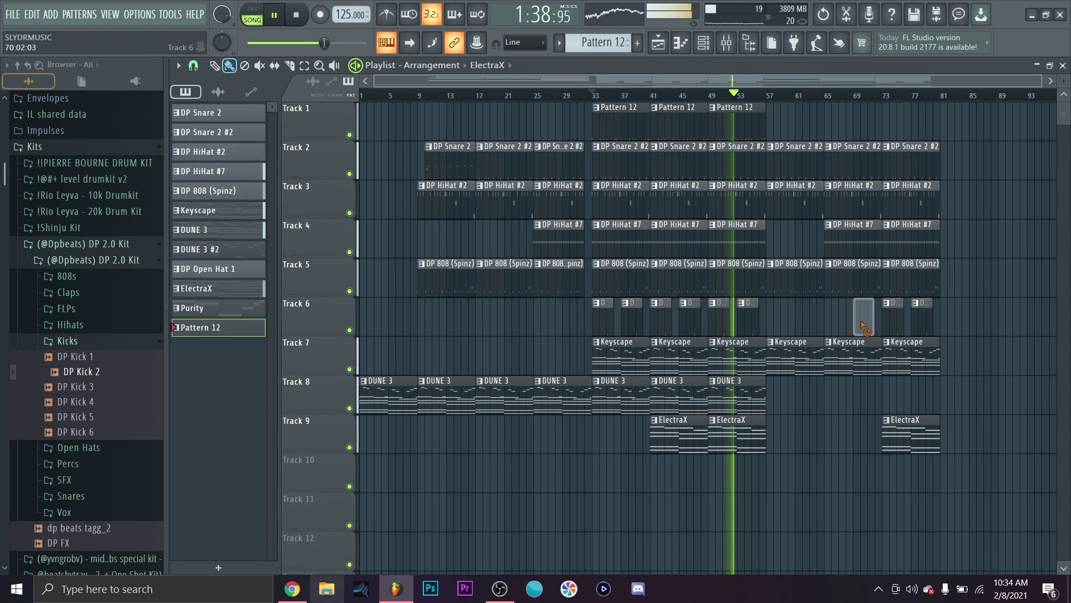
Step: Duplicate all clips of bars 41 to 56 on Tracks 1 to 9 to bar 81
drag(723, 530, 653, 179)
drag(756, 530, 654, 96)
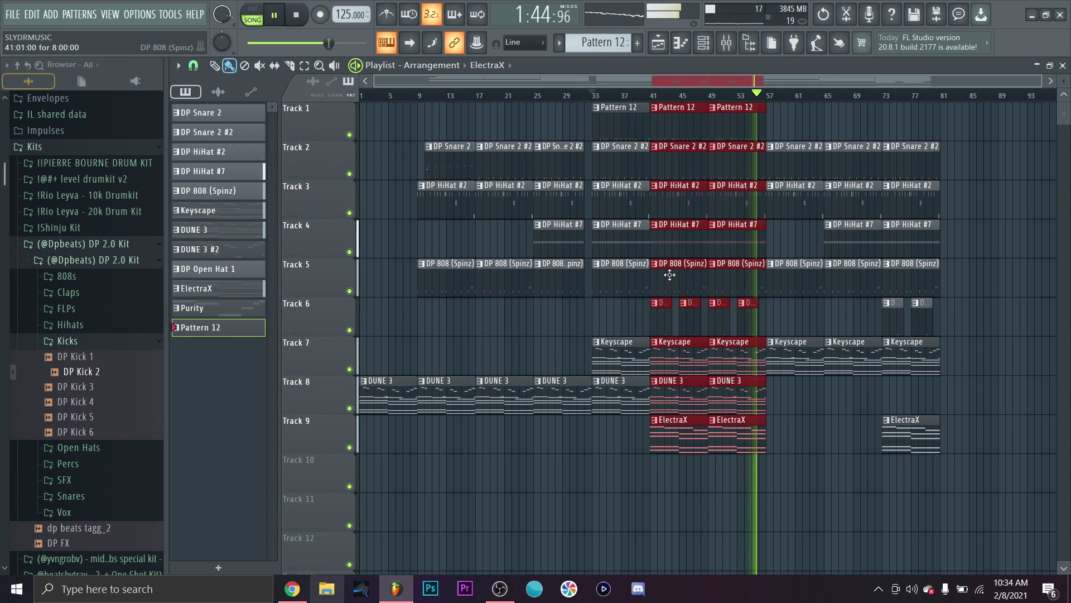
drag(660, 169, 950, 165)
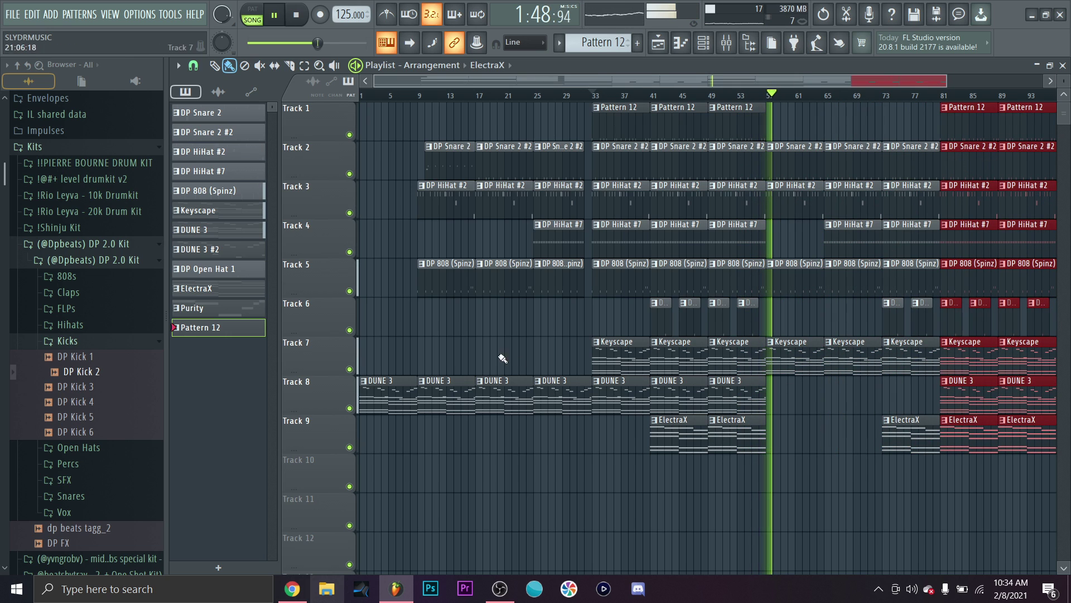
Step: Add Purity clips on Track 10 at bars 81 and 89, and duplicate the melody clips on Tracks 7 to 10 to bar 97
mouse_move(945, 483)
mouse_down()
mouse_move(976, 484)
mouse_move(933, 416)
mouse_move(933, 338)
mouse_up()
scroll(943, 496, down, 2)
key(ctrl+b)
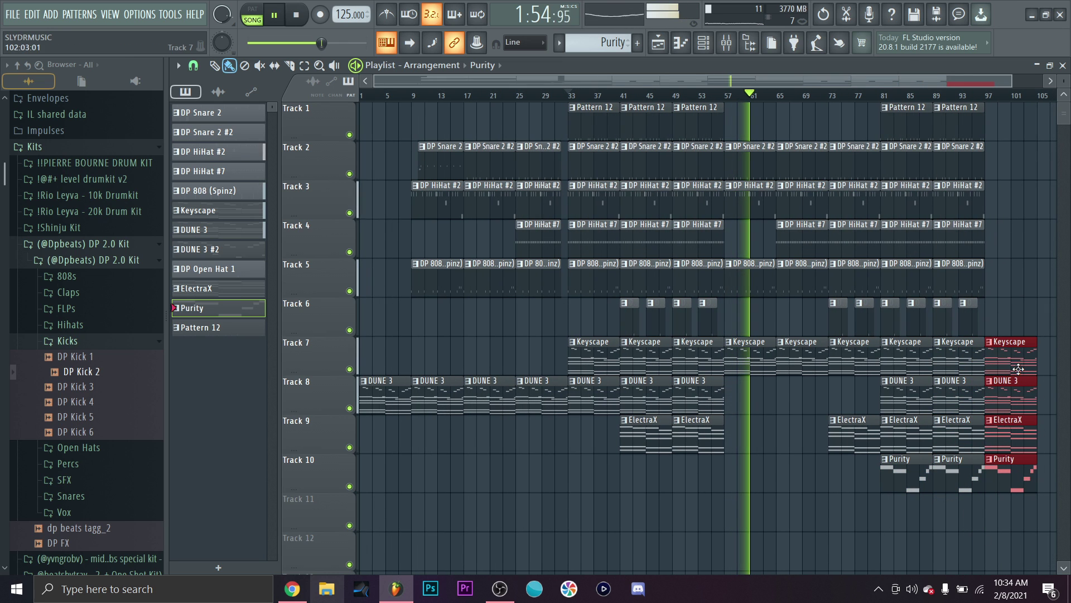
Step: Thin the outro by removing DUNE 3 from bar 97 and placing only Keyscape and Purity at bar 105, with Keyscape extended to 10 bars
scroll(1019, 369, down, 2)
drag(1001, 312, 951, 505)
key(ctrl+b)
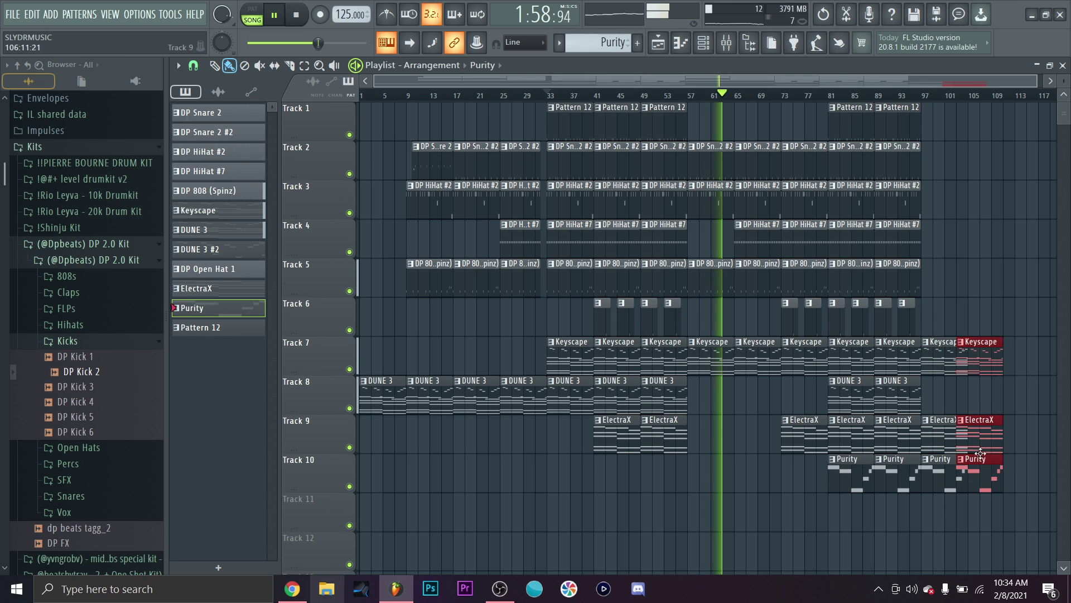
click(992, 422)
right_click(991, 421)
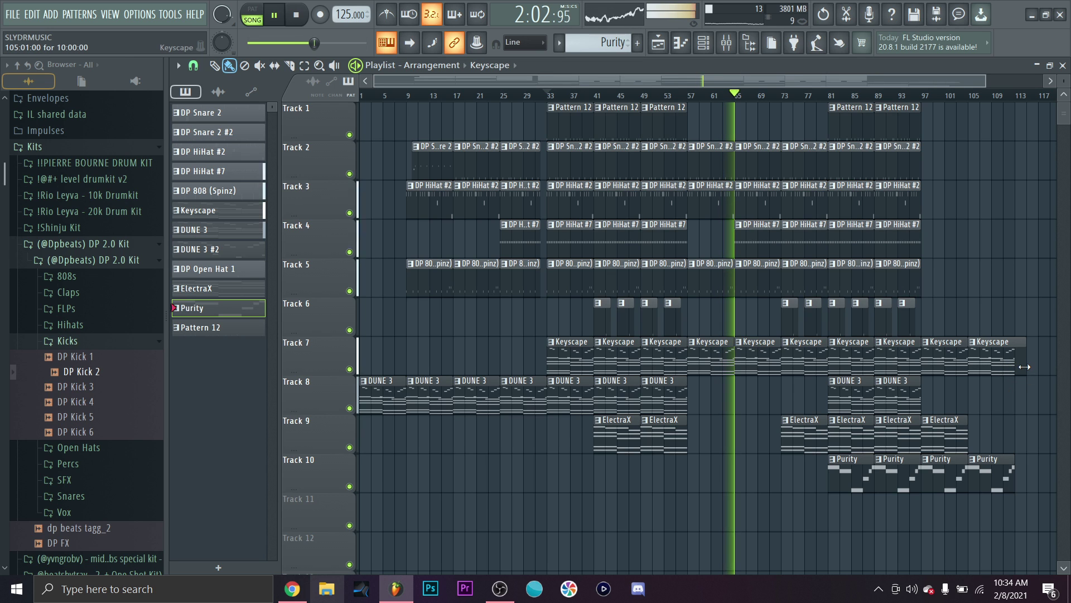
ctrl+scroll(993, 416, down, 2)
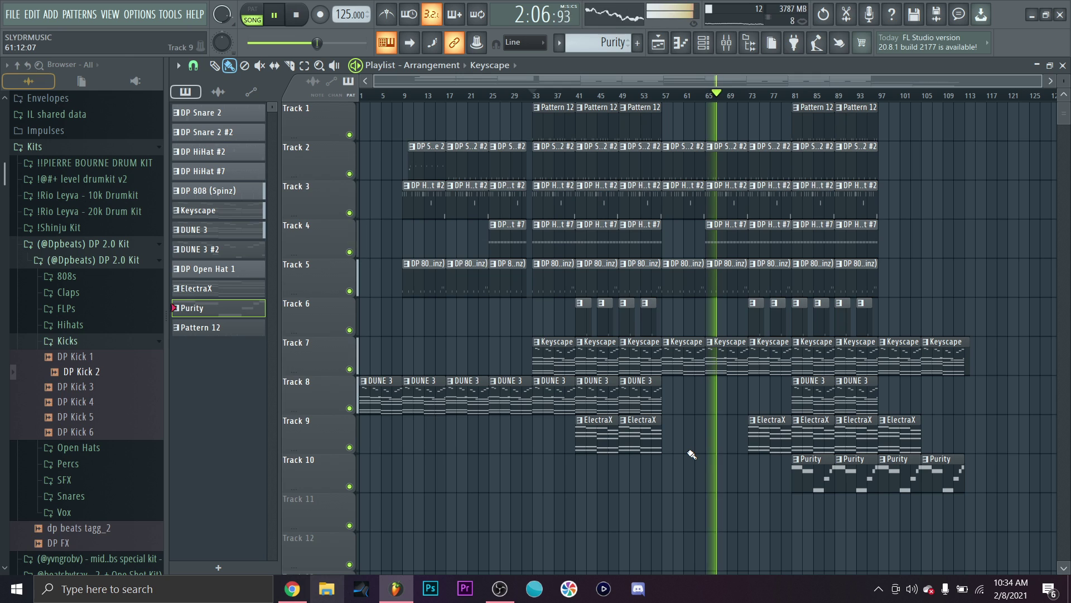
Step: Put open hat clips back at bars 33 and 37 on Track 6 and play the song from that section
key(space)
key(space)
ctrl+drag(555, 335, 616, 299)
drag(547, 329, 541, 330)
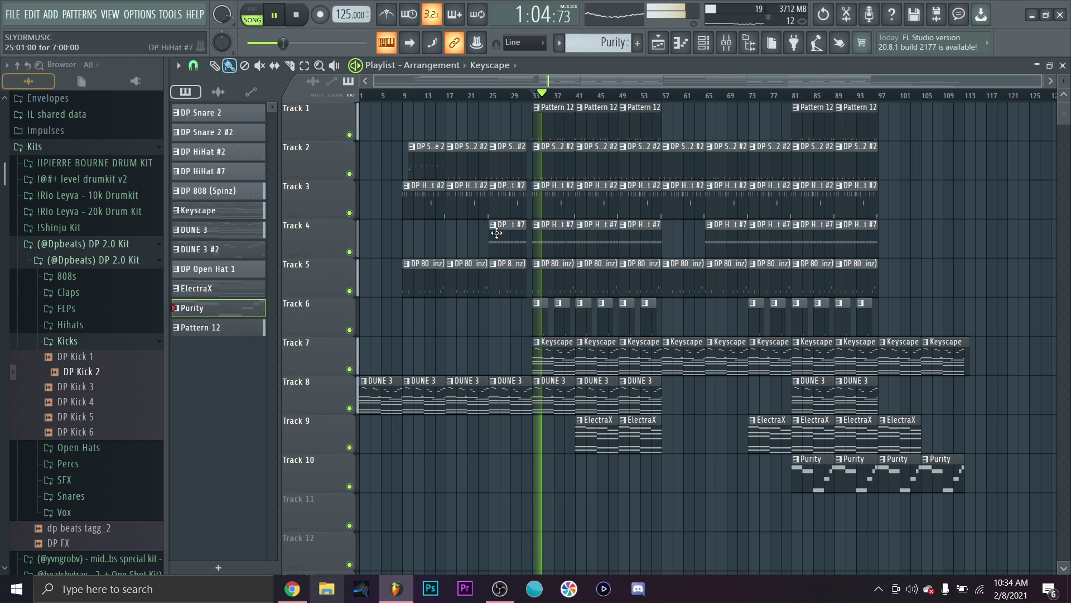
Step: Delete the DP HiHat #7 clip at bar 25 on Track 4 and play the passage leading into bar 33
key(space)
key(space)
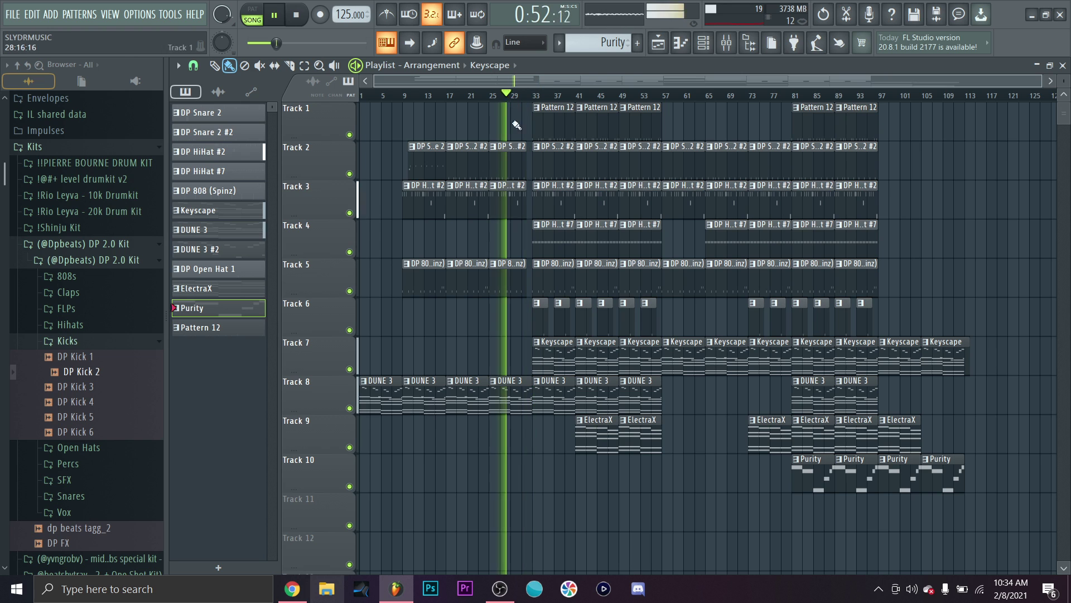
ctrl+scroll(503, 251, up, 2)
ctrl+scroll(501, 324, down, 2)
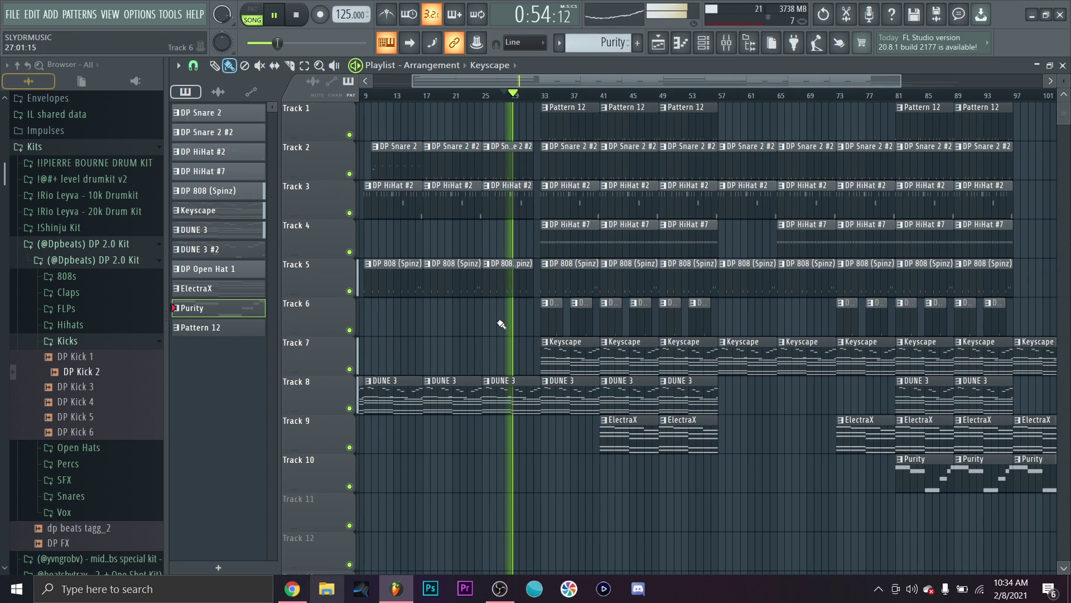
Step: Audition the samples in the DP 2.0 Kit's Percs folder, including DP Crash, DP Cymbal 1 and DP Rim Shot
click(121, 345)
click(120, 375)
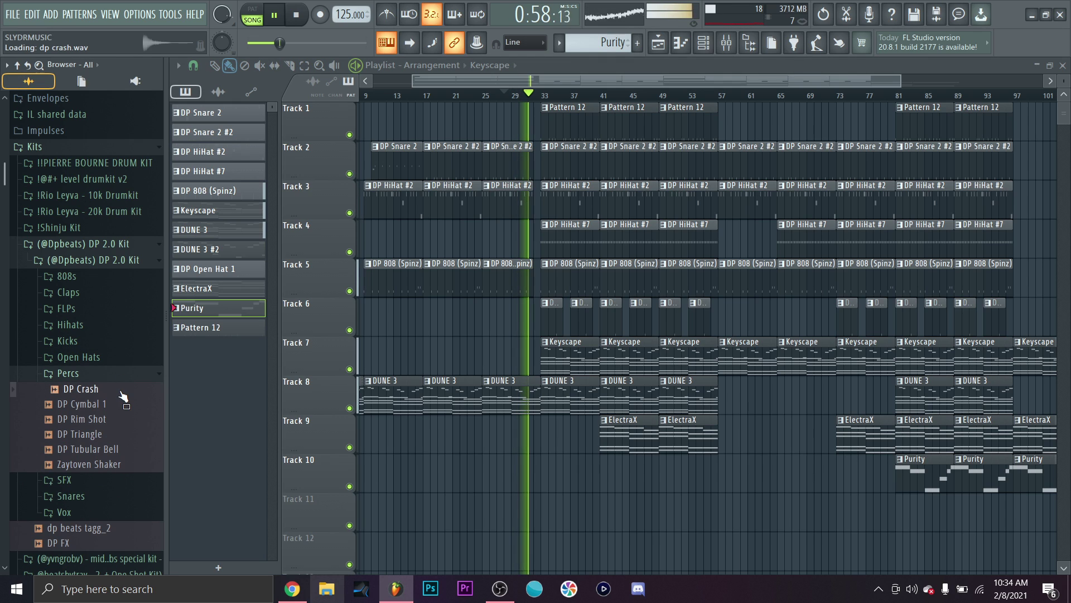
click(124, 403)
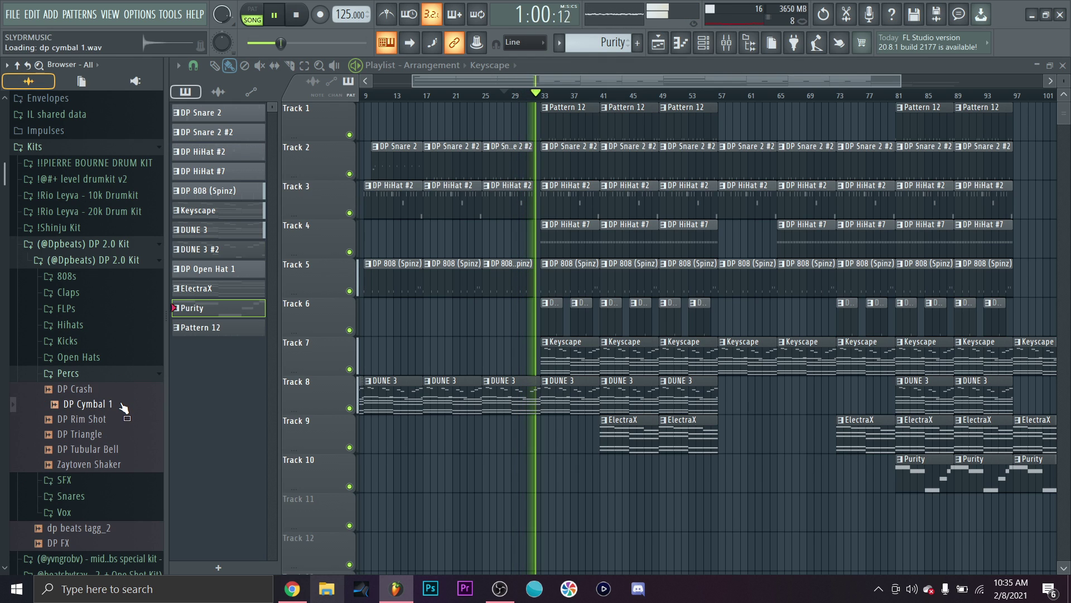
click(120, 417)
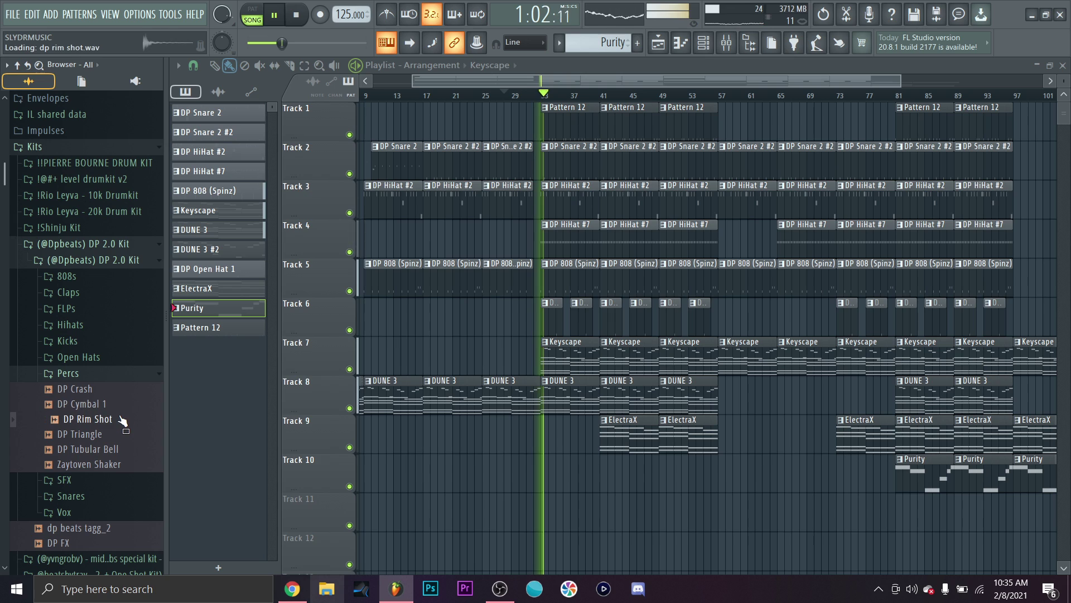
click(117, 449)
click(118, 465)
click(117, 418)
click(117, 391)
drag(120, 398, 99, 394)
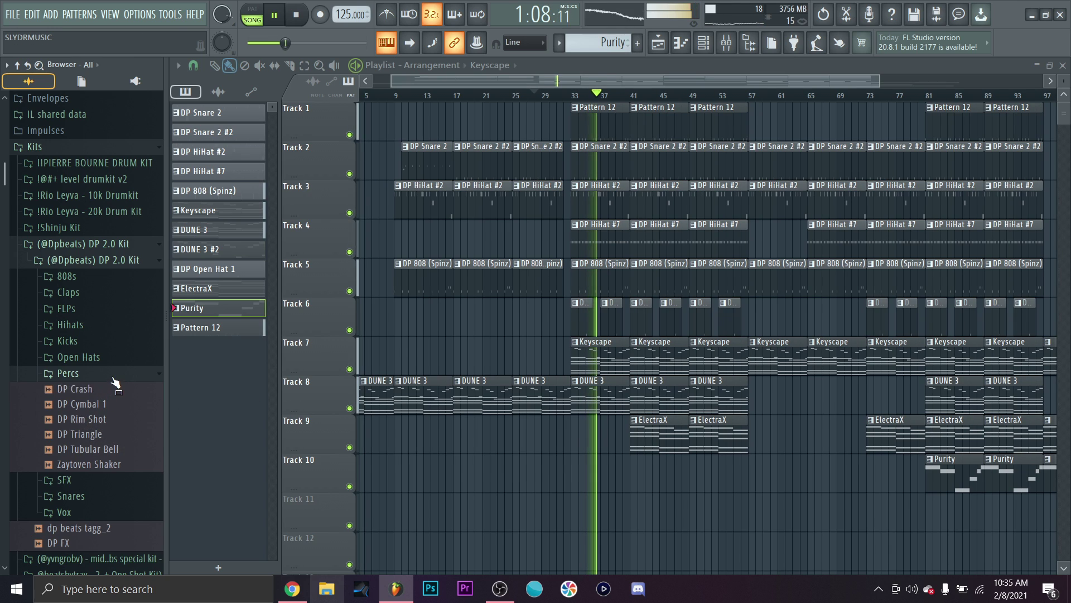
Step: Audition the samples in the DP 2.0 Kit's SFX folder, including DP Synth FX 1, against the song
click(113, 378)
click(106, 389)
click(94, 436)
key(space)
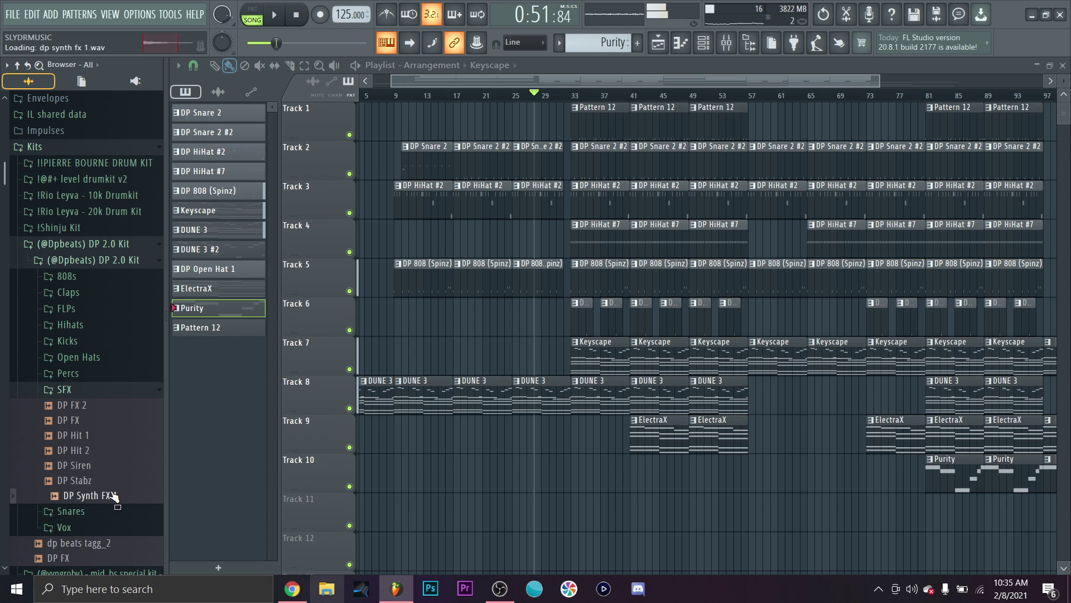
key(space)
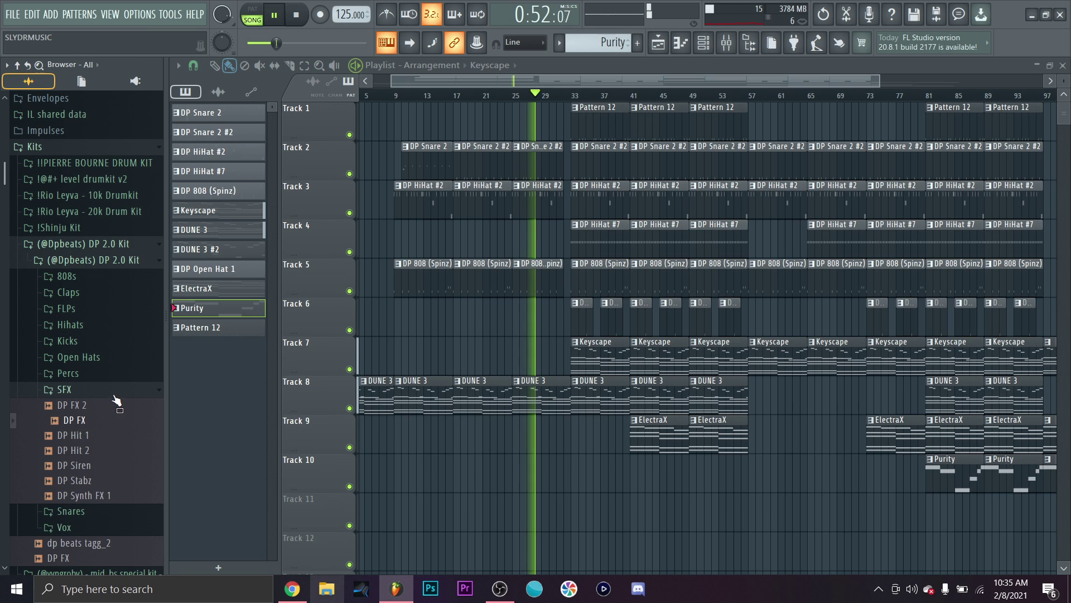
Step: Find fx [nokia] in the !Shinju Kit's fx folder and place it on Track 9 at bar 32
click(83, 243)
click(59, 227)
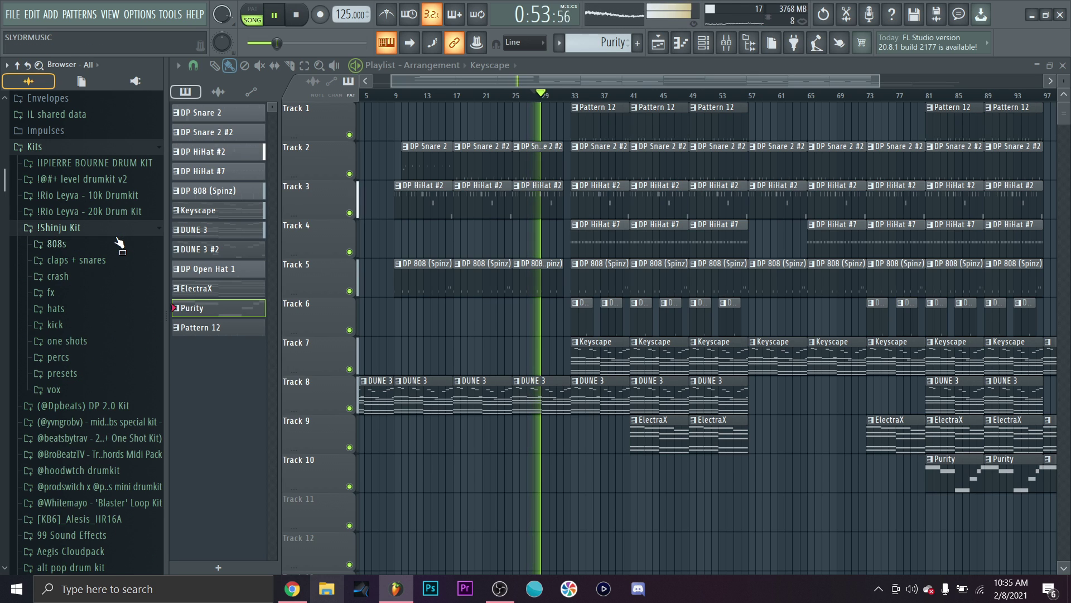
click(50, 292)
key(space)
click(112, 321)
key(space)
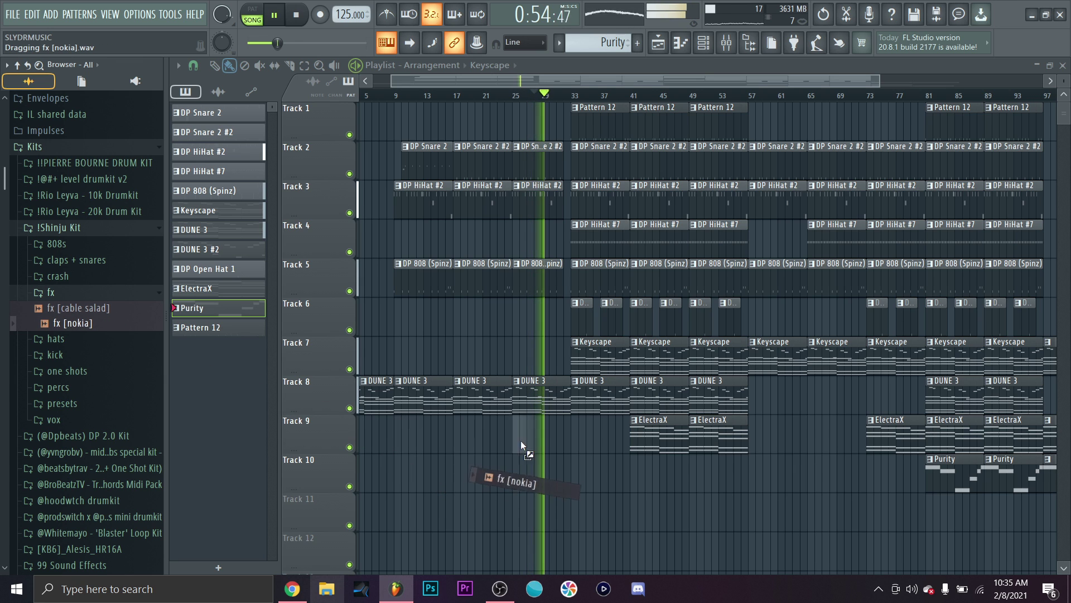
scroll(498, 438, up, 3)
mouse_move(549, 438)
mouse_down()
mouse_move(497, 438)
mouse_move(557, 438)
mouse_up()
Step: Route the fx [nokia] channel to mixer track 11 and lower Insert 11's volume to -10.3 dB
double_click(557, 438)
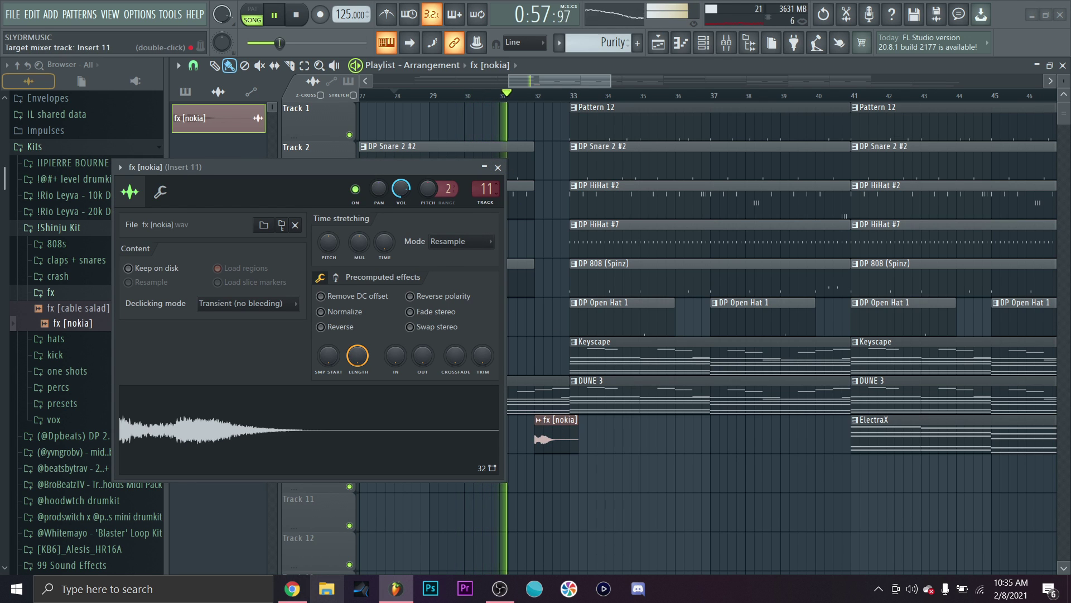
key(space)
key(Escape)
key(space)
click(703, 42)
click(297, 261)
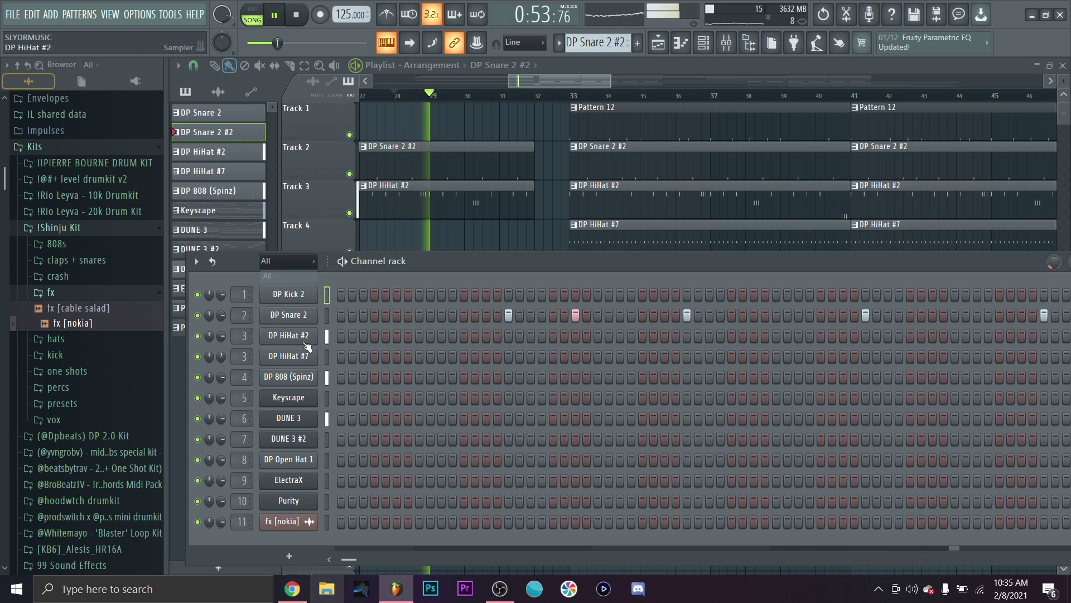
click(726, 42)
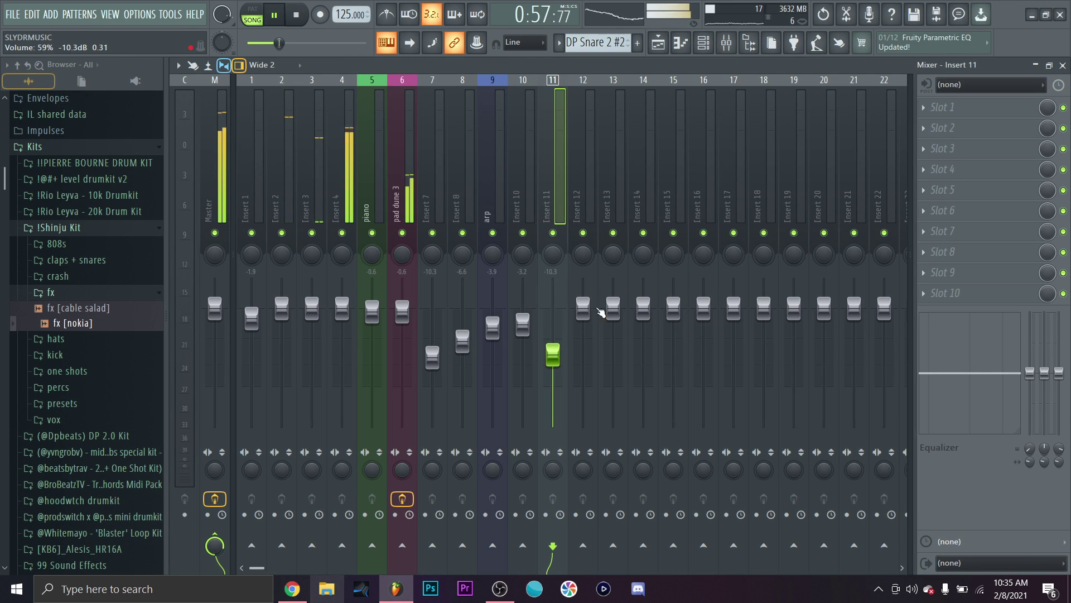
Step: Load ValhallaVintageVerb in the first effect slot of Insert 11
click(951, 107)
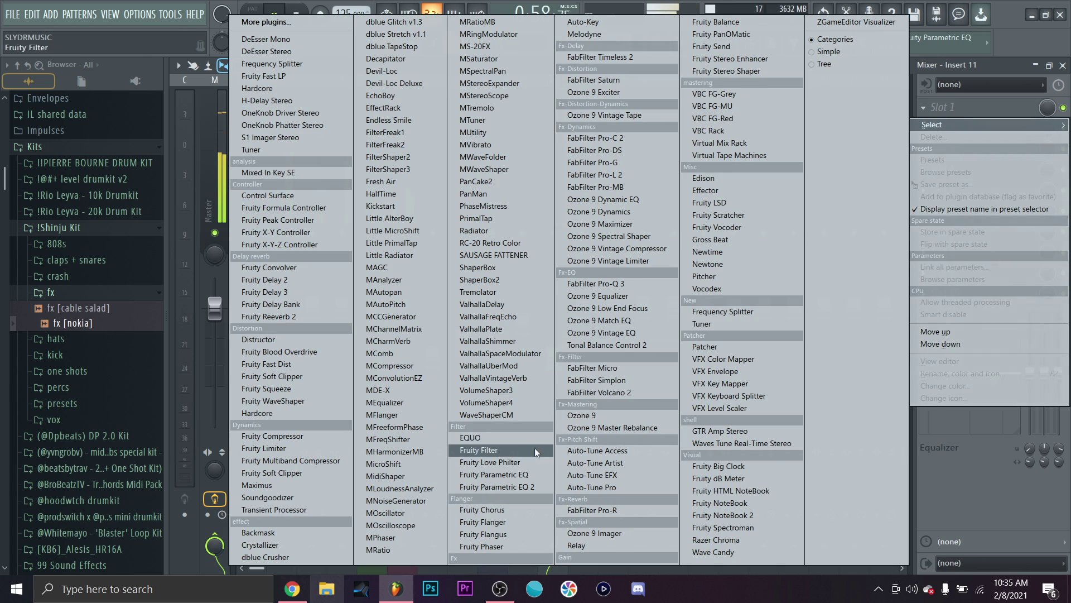
click(532, 379)
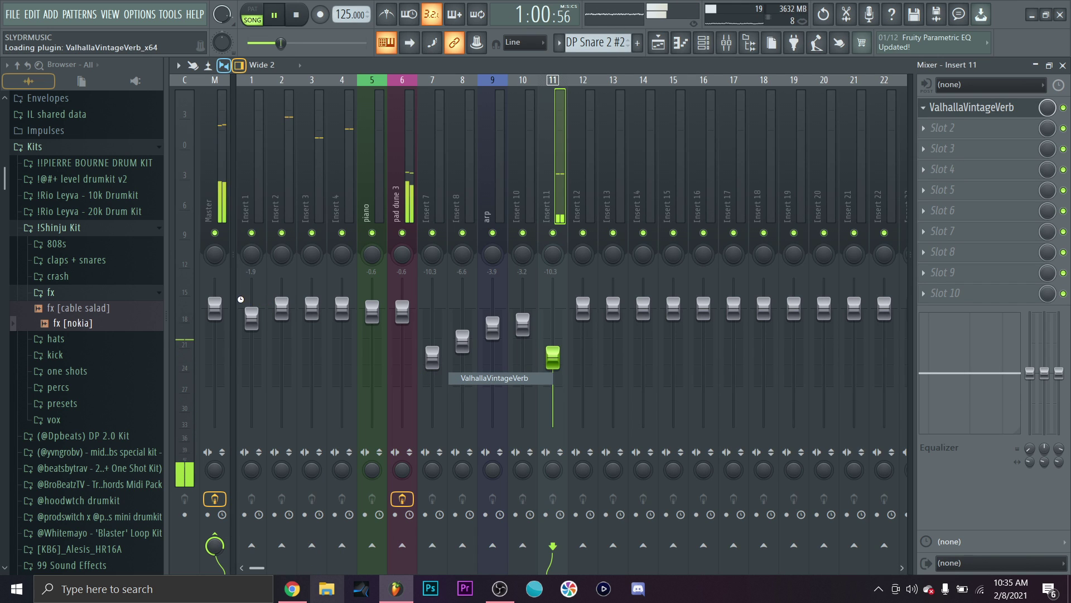
scroll(53, 250, up, 1)
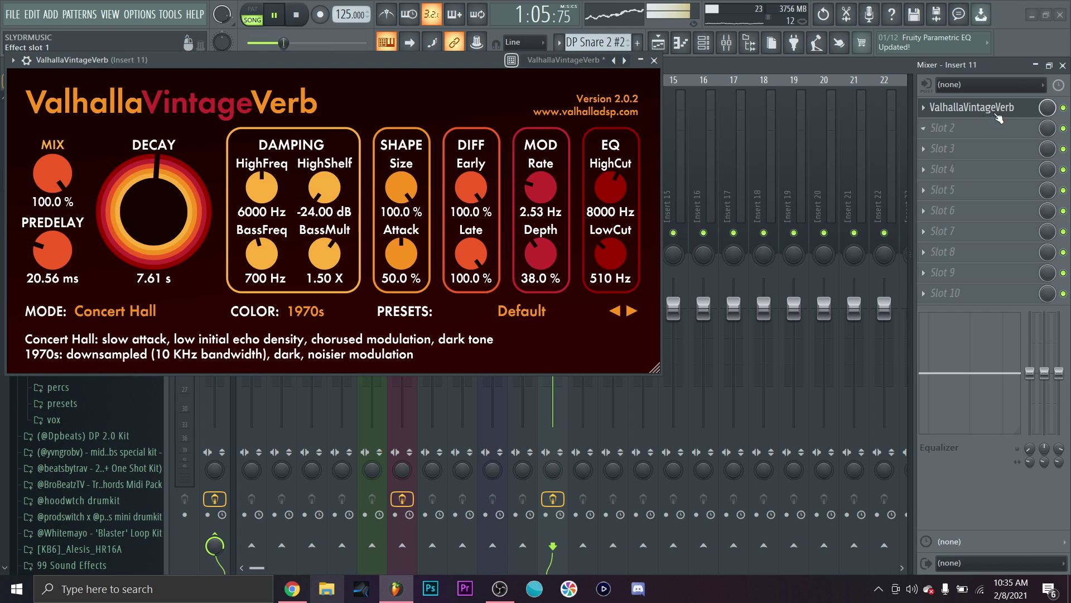
click(654, 61)
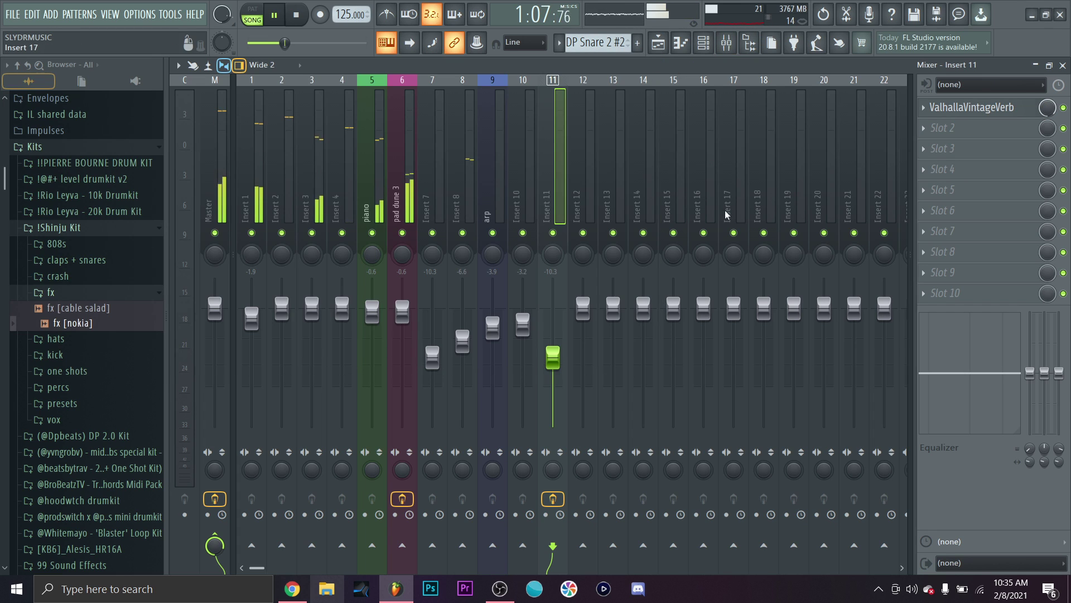
Step: Rename mixer Insert 20 to REVERB and colour it dark slate blue (#7562AB)
click(821, 166)
right_click(821, 166)
click(896, 106)
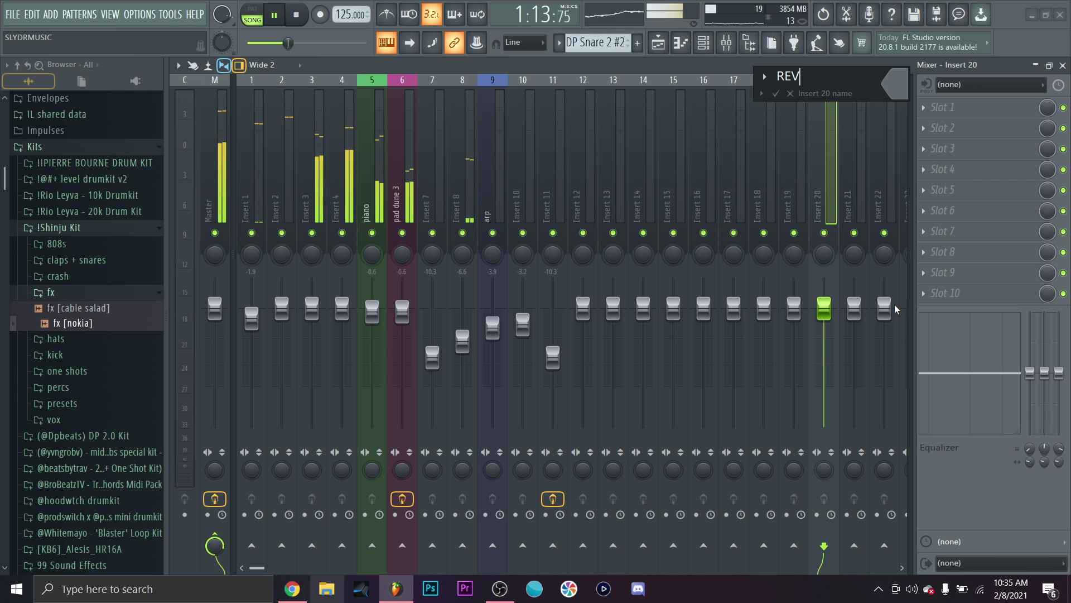
click(902, 85)
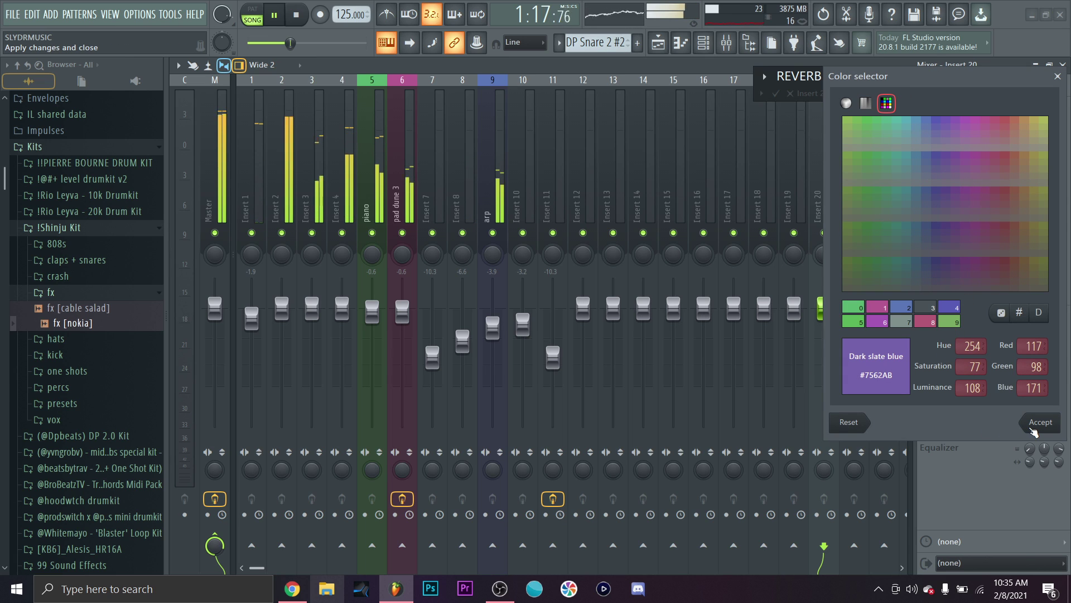
click(1034, 425)
key(Return)
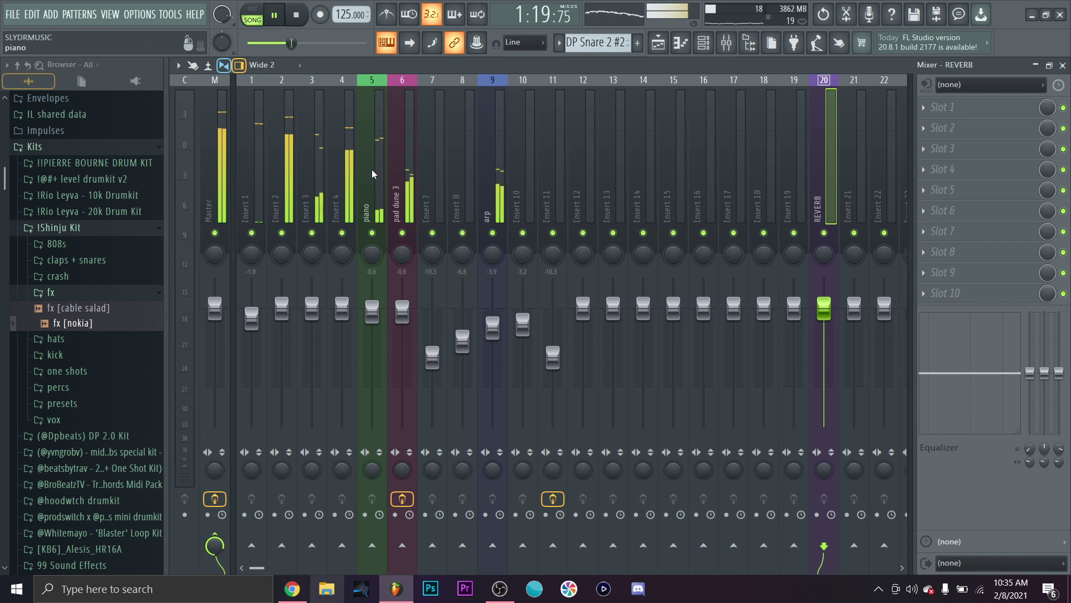
Step: Send the piano mixer track to the REVERB track at a 55% send level
click(383, 210)
click(824, 545)
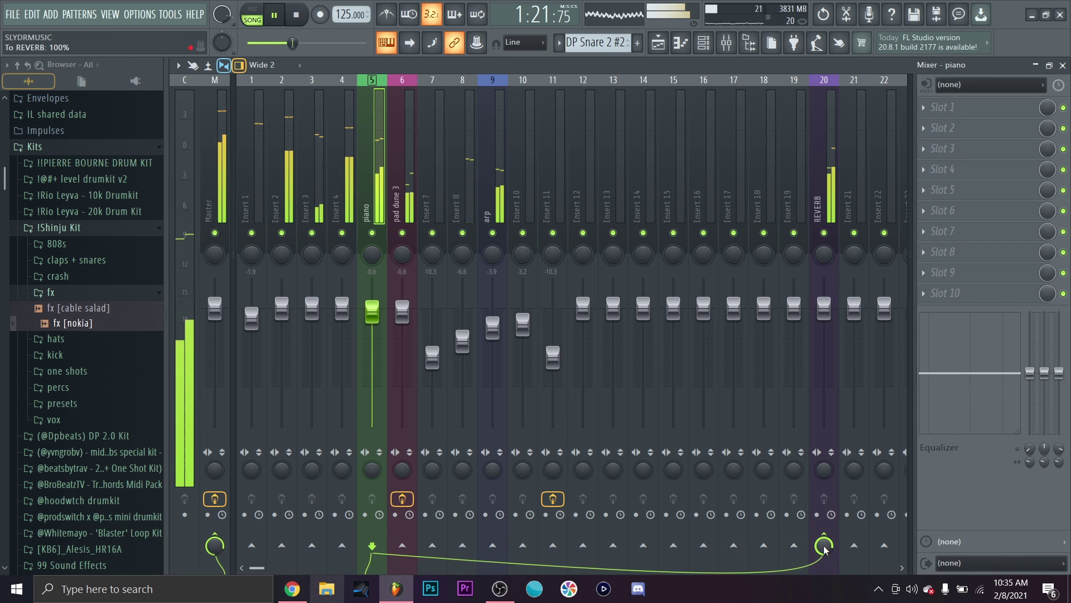
drag(825, 546, 824, 544)
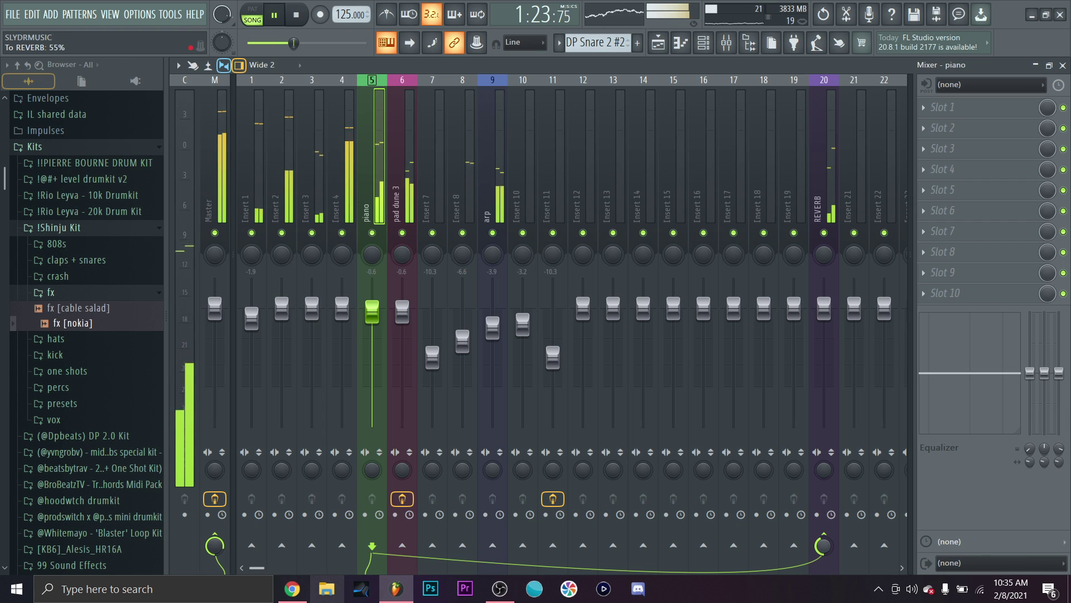
Step: Load ValhallaVintageVerb on the REVERB track with LowCut at 190 Hz, and solo the piano track to hear its reverb
click(816, 178)
click(943, 107)
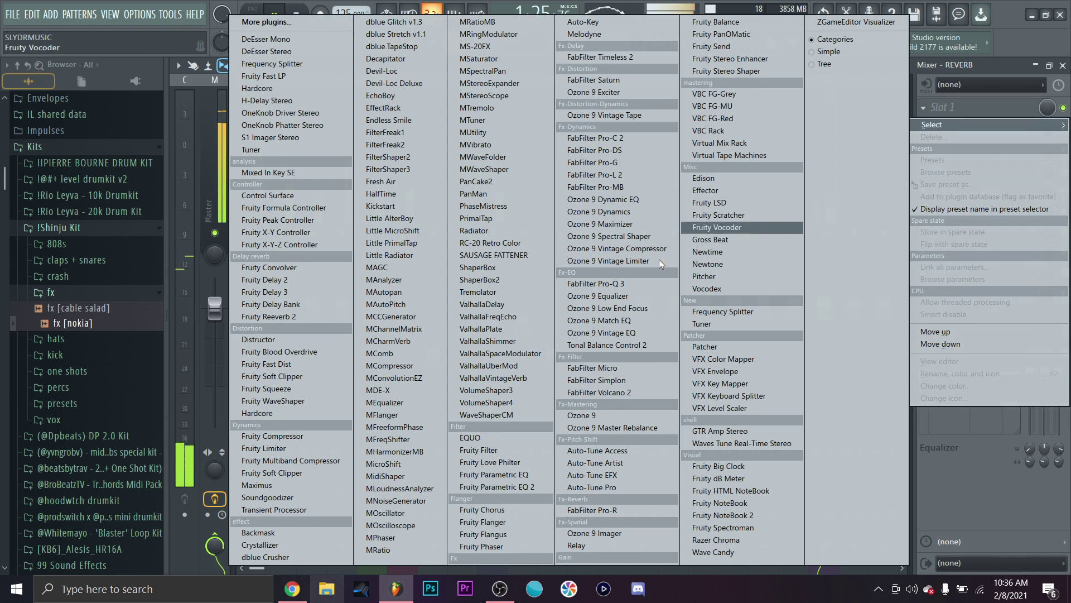
click(494, 378)
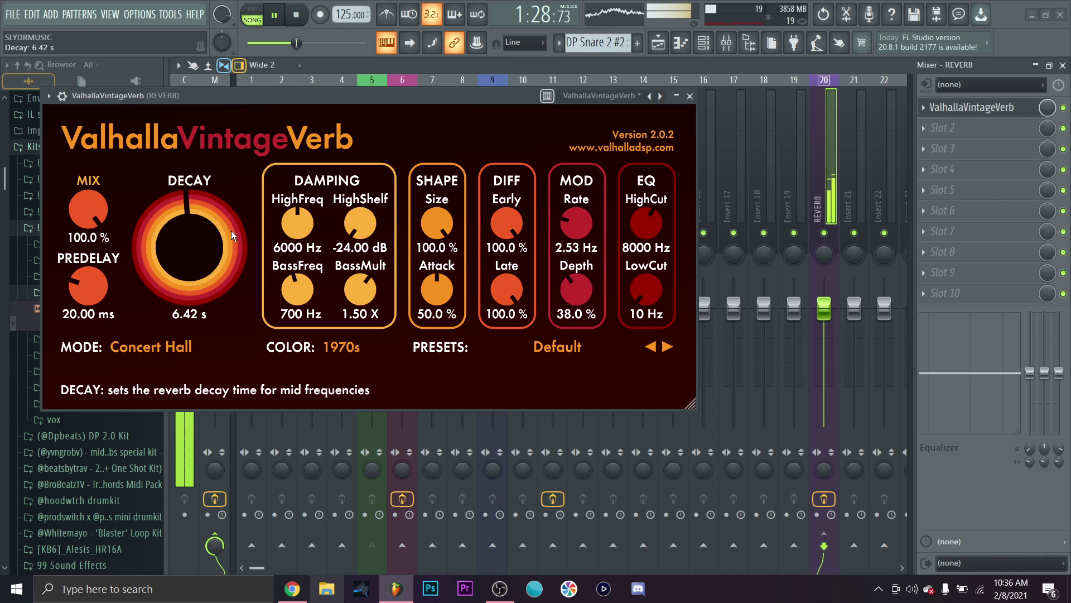
drag(646, 289, 671, 270)
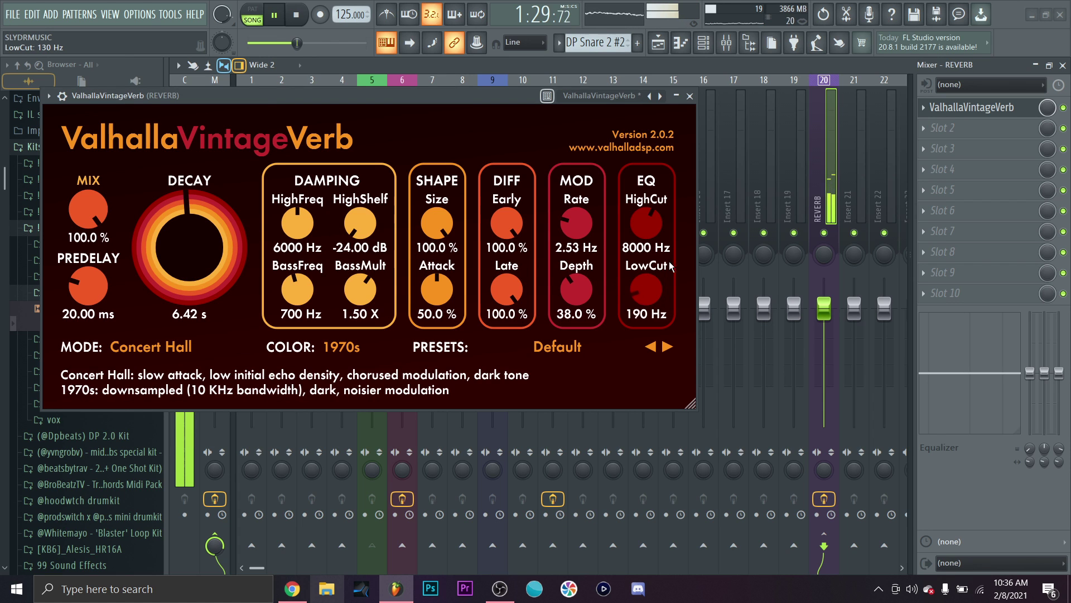
click(690, 96)
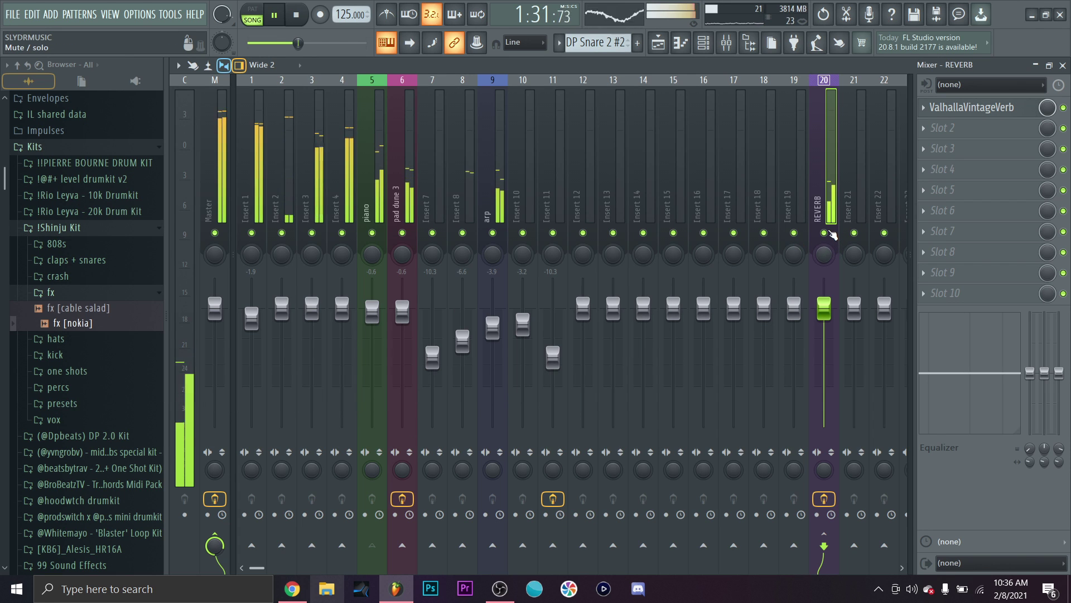
right_click(383, 239)
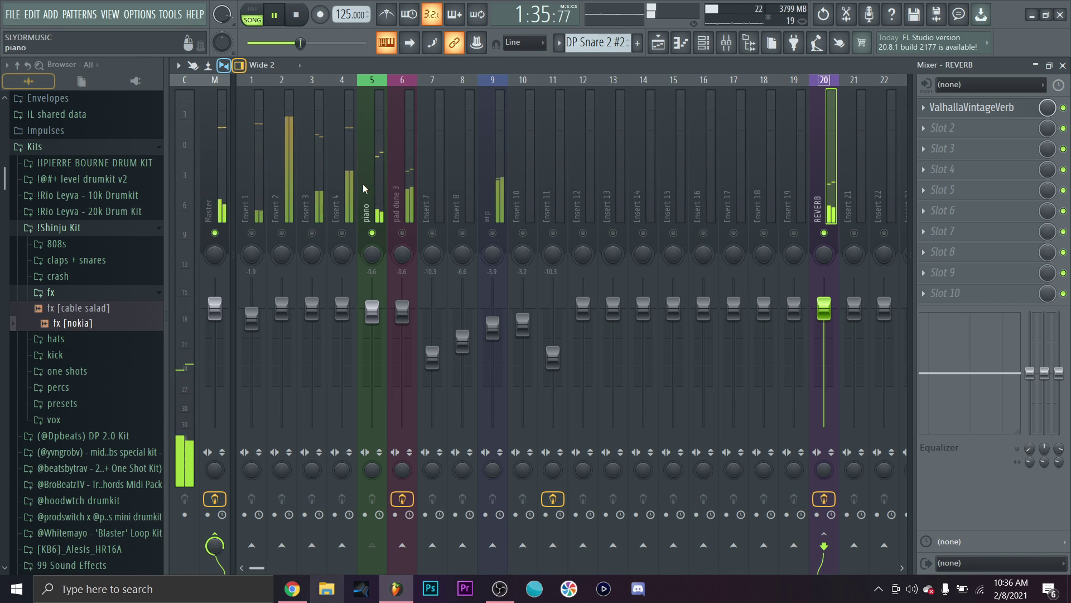
click(372, 217)
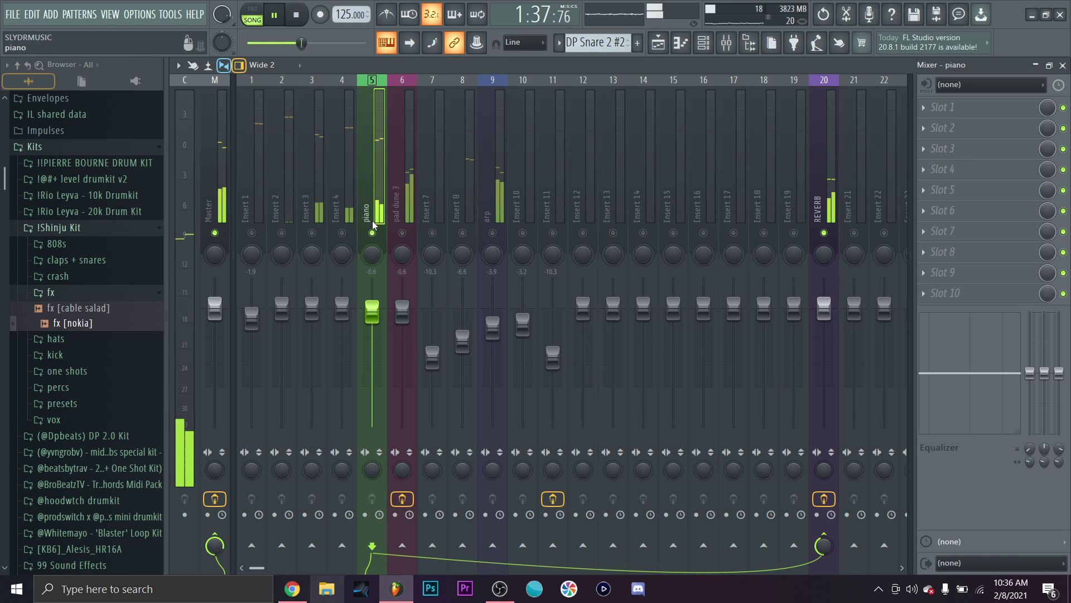
Step: Place the BOOMIN CRASH DELAY sample from the Metro Boomin drumkit's Crashes & Cymbals folder on playlist Track 10 at bar 57
click(659, 45)
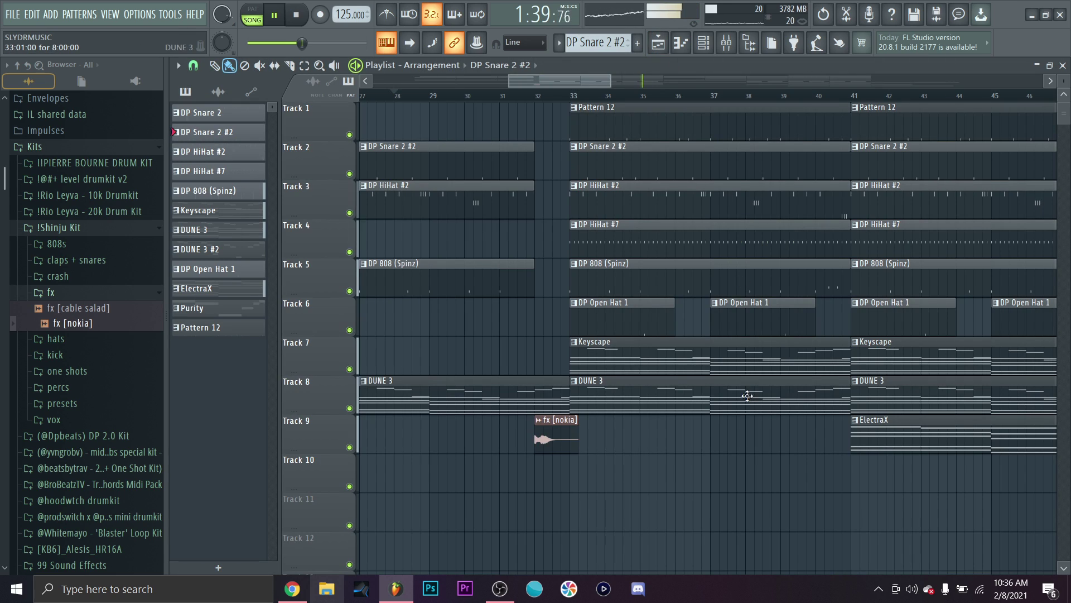
scroll(748, 395, down, 5)
scroll(130, 490, down, 15)
scroll(85, 460, up, 3)
click(95, 403)
click(104, 421)
drag(114, 450, 838, 481)
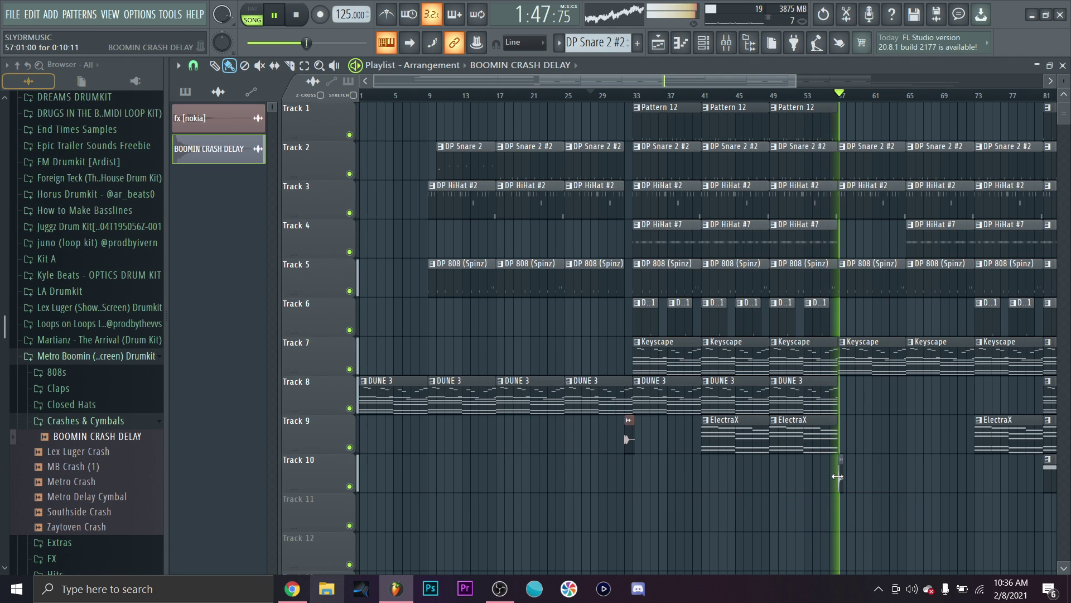
Step: Route the BOOMIN CRASH DELAY sample to mixer track 10
double_click(840, 475)
drag(504, 207, 504, 190)
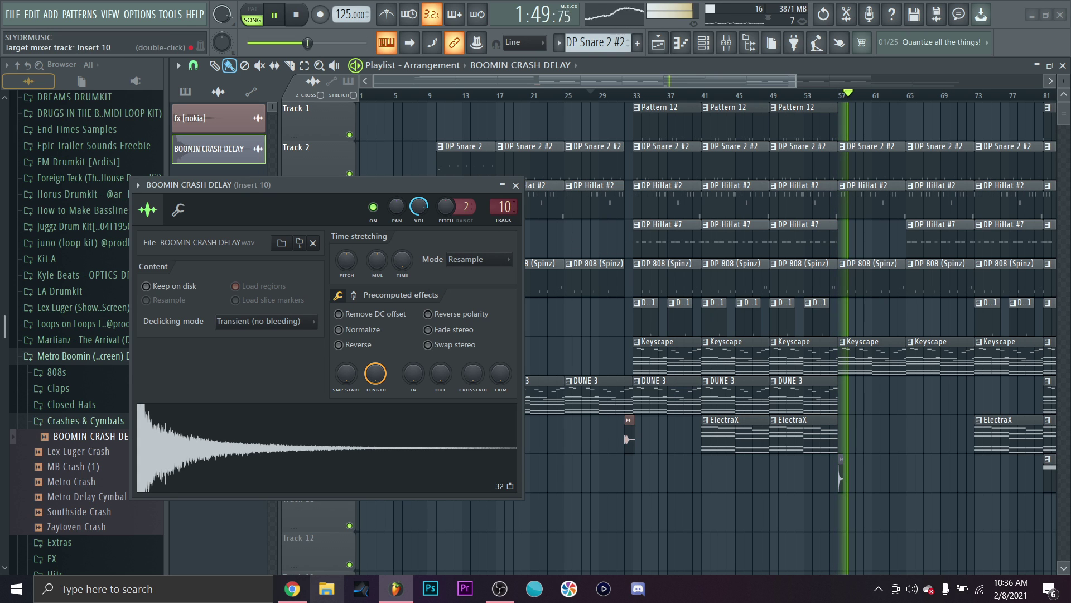
click(516, 186)
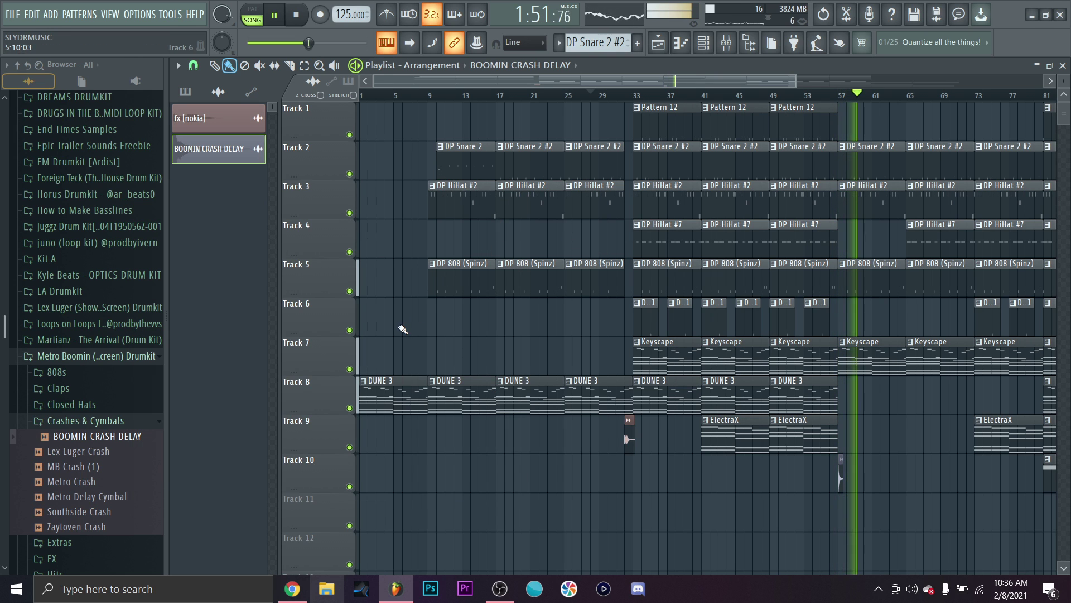
Step: Delete the three DP HiHat #2 clips on Track 3 between bars 33 and 57
scroll(403, 340, down, 3)
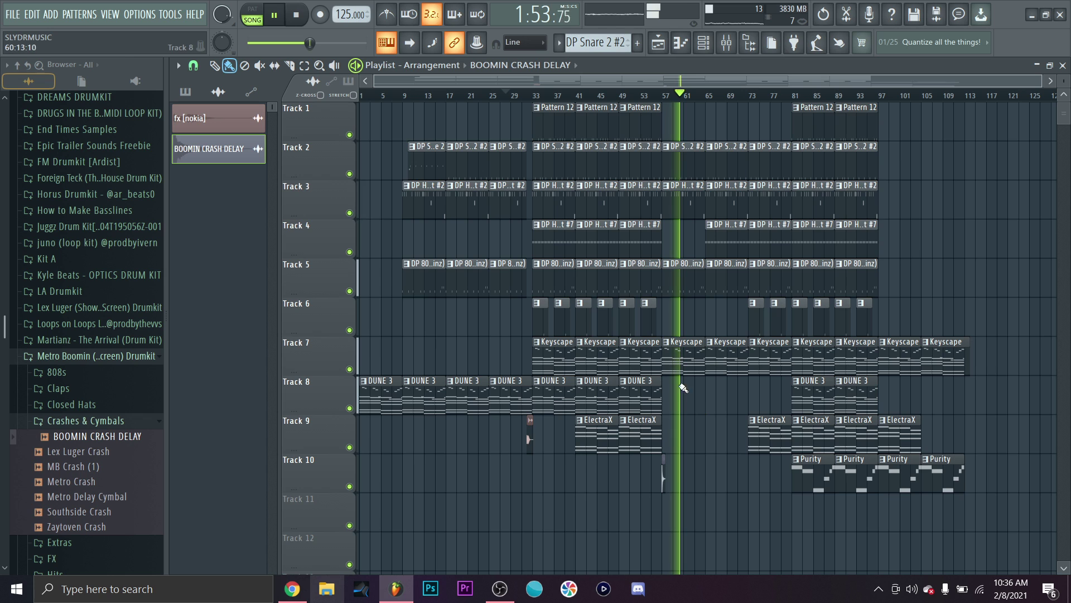
scroll(639, 164, up, 1)
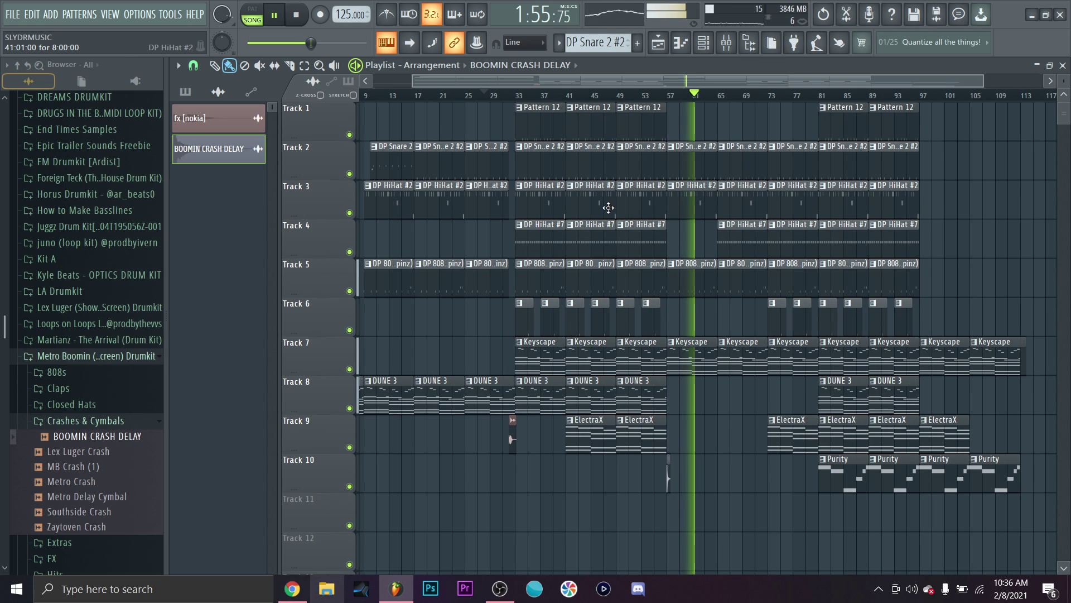
scroll(639, 162, up, 1)
right_click(530, 206)
right_click(589, 207)
right_click(640, 213)
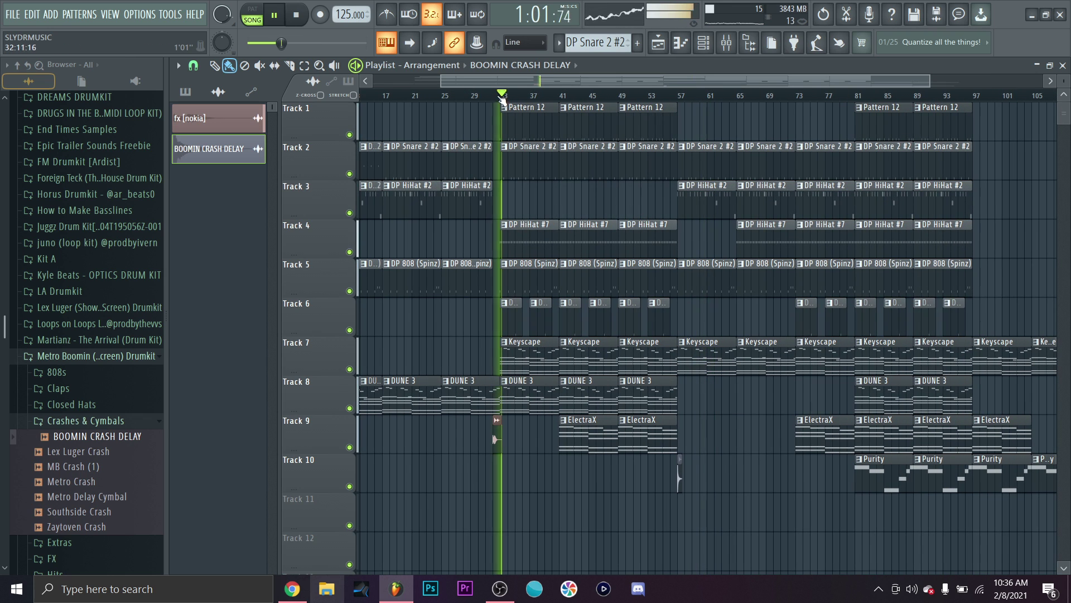
Step: Replace the DP HiHat #7 pattern's steps with the Southside hi-hat MIDI #4 - 125bpm file from the MNDZ - SOUTHSIDE MIDI DRUMS folder
scroll(530, 203, up, 1)
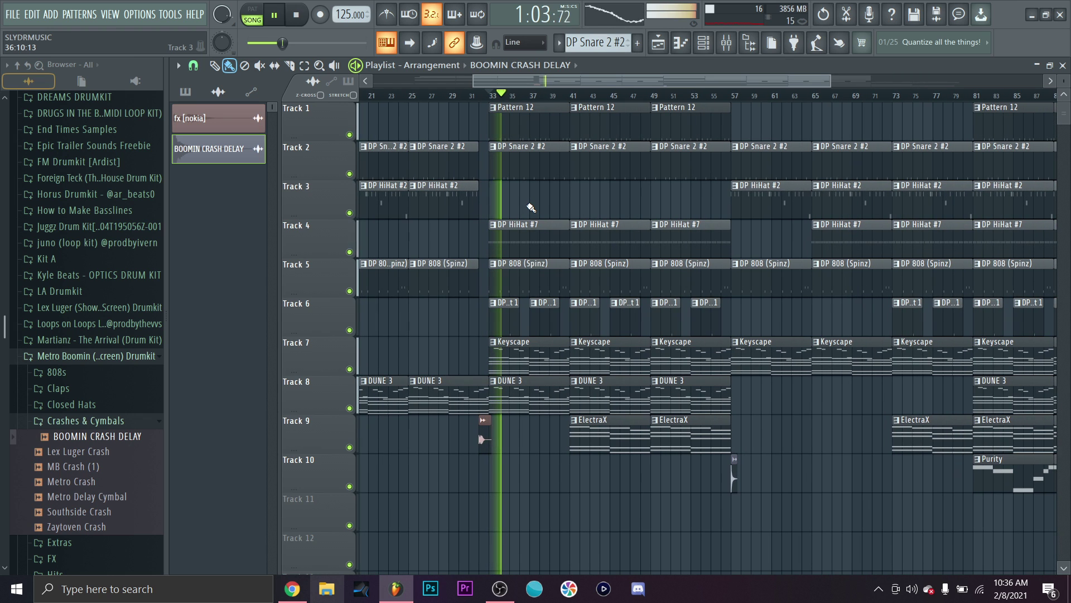
scroll(530, 209, down, 1)
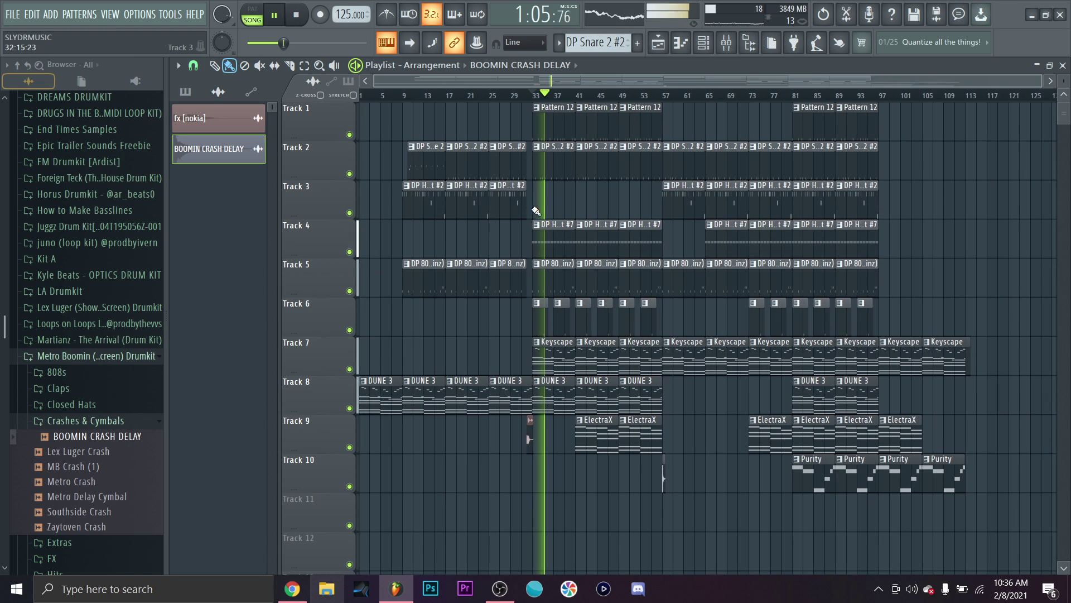
double_click(554, 245)
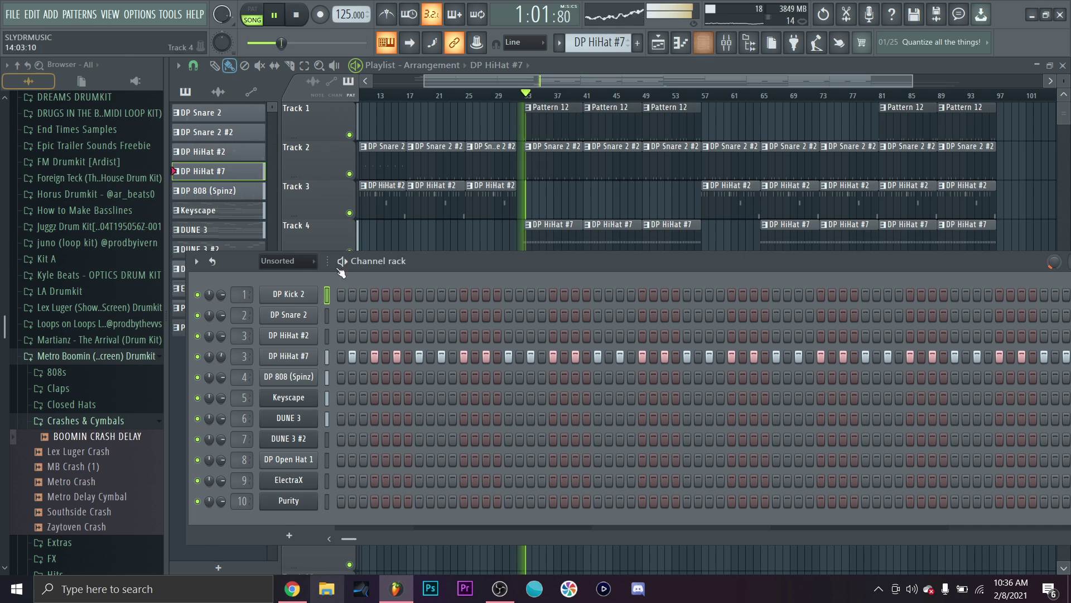
click(133, 356)
click(133, 372)
key(space)
drag(112, 463, 300, 358)
click(636, 370)
key(space)
key(F6)
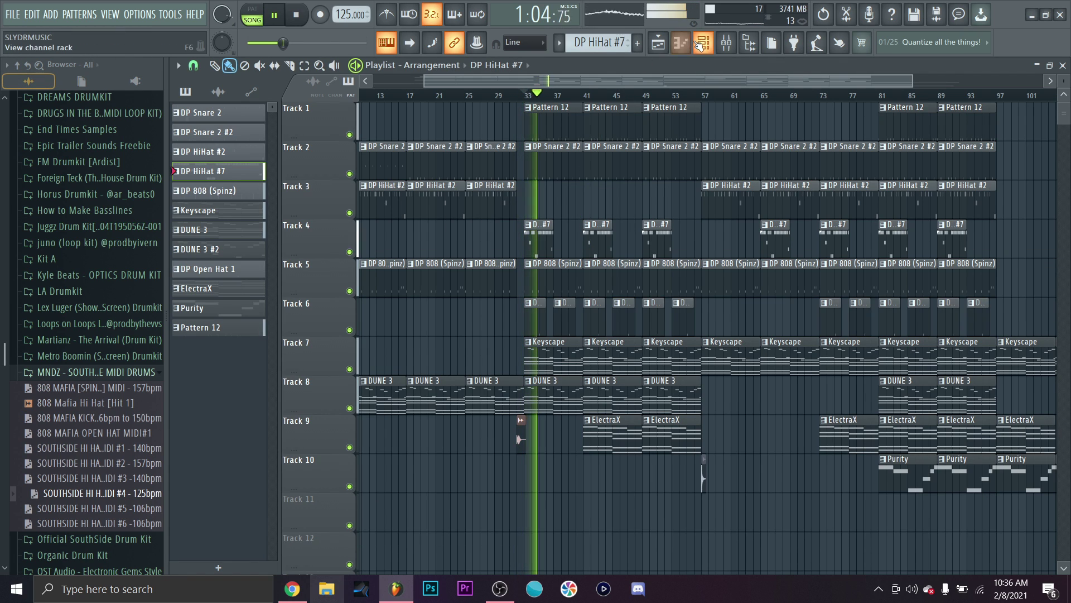
click(726, 43)
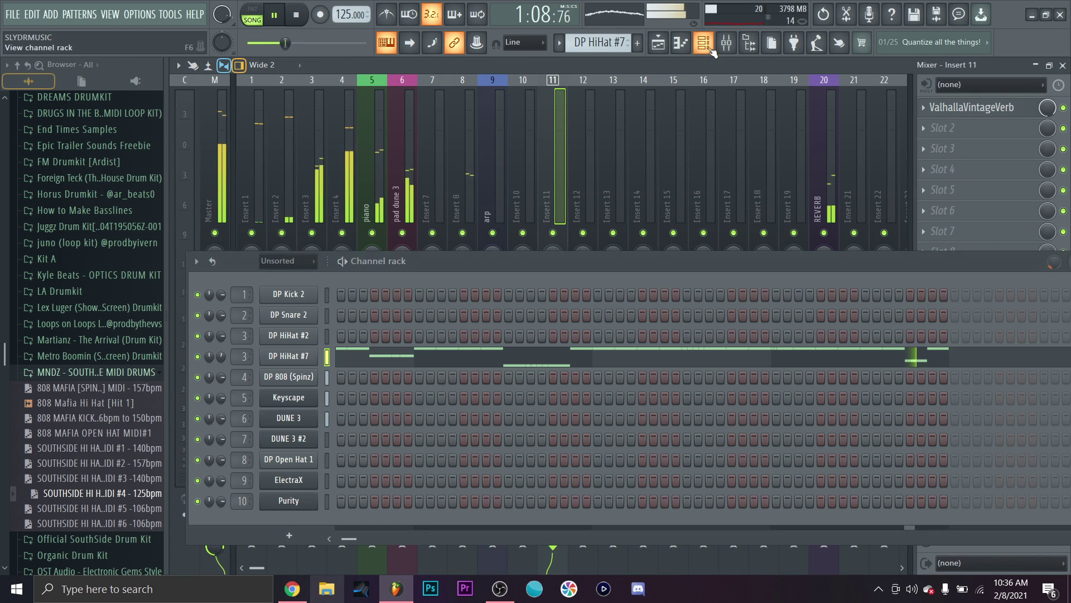
key(F6)
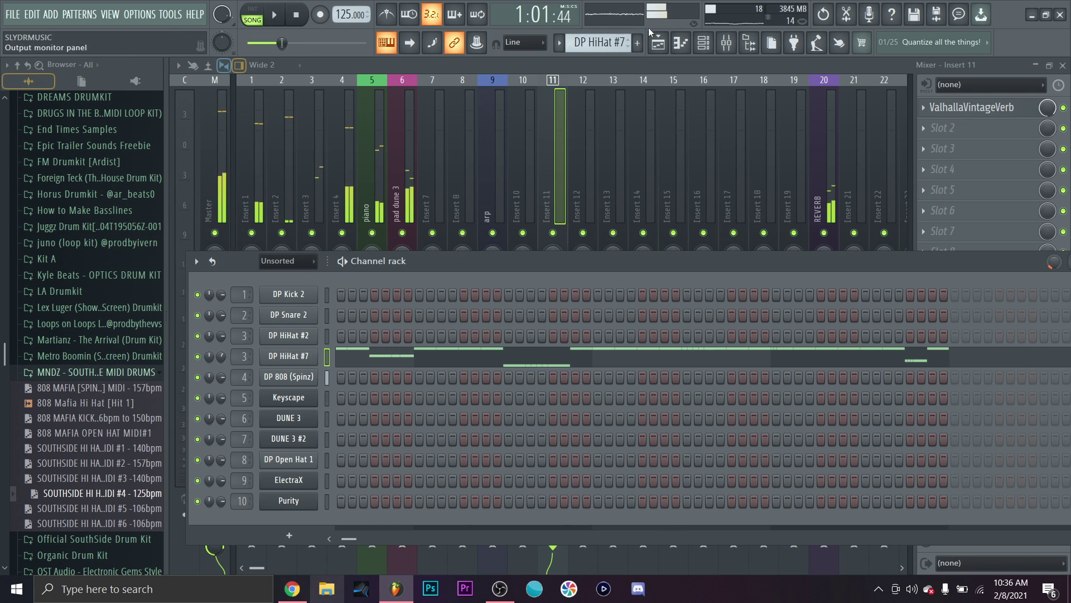
Step: Repeat the DP HiHat #7 clips on Track 4 to fill bars 33–57 and 73–97, and remove the clip at bar 65
click(659, 42)
mouse_move(545, 249)
mouse_down()
mouse_move(634, 238)
mouse_move(624, 239)
mouse_move(690, 264)
mouse_up()
scroll(703, 248, down, 4)
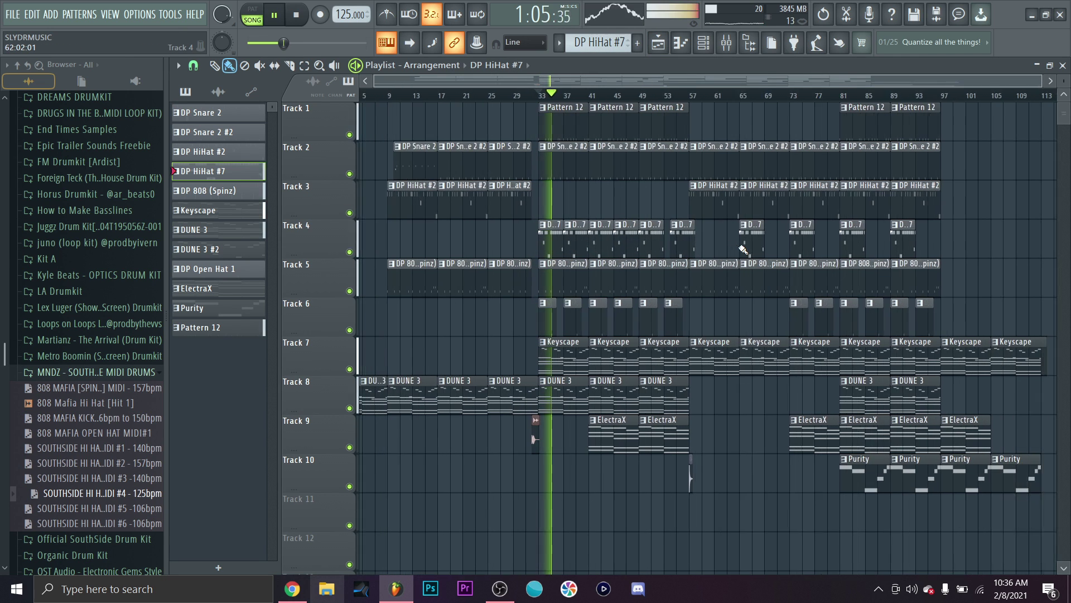
right_click(716, 243)
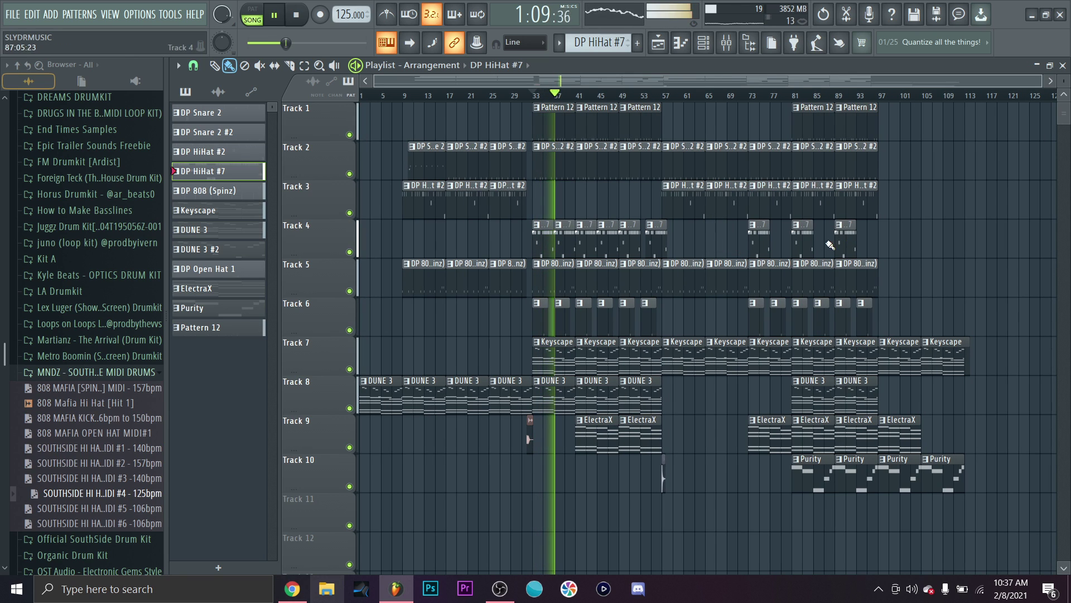
mouse_move(877, 221)
mouse_down()
mouse_move(783, 254)
mouse_move(773, 240)
mouse_move(933, 242)
mouse_up()
click(933, 242)
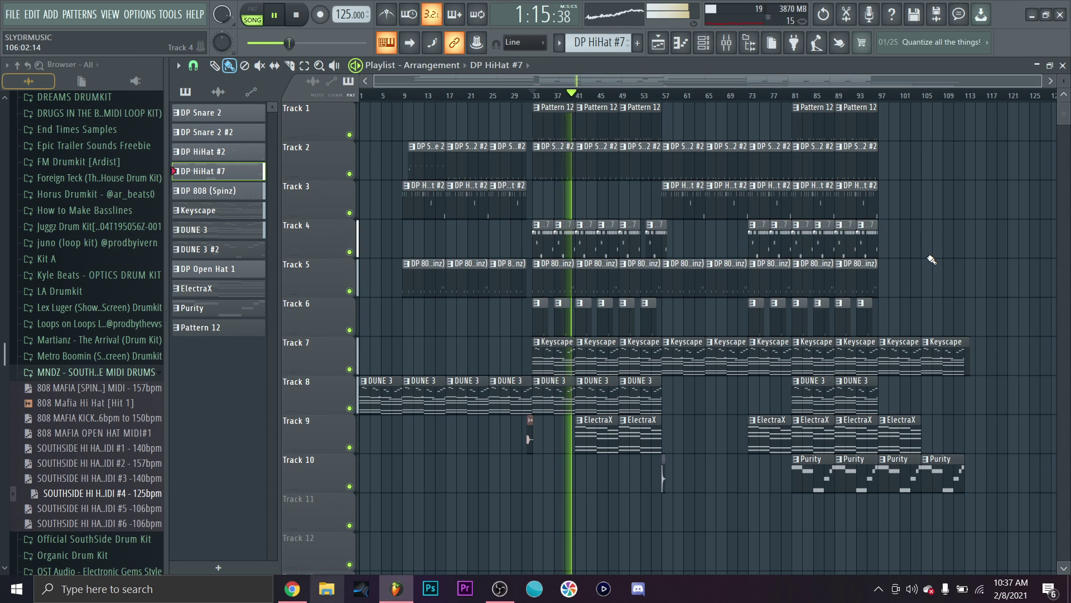
Step: Audition the SouthSide FX samples in the Official SouthSide Drum Kit to find a transition effect
click(95, 372)
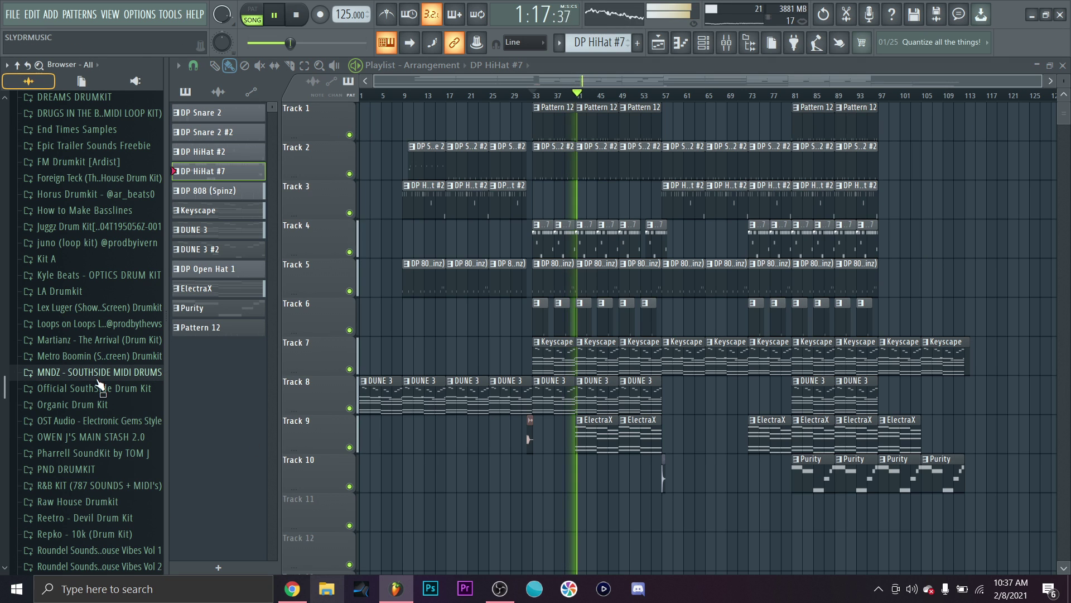
click(106, 397)
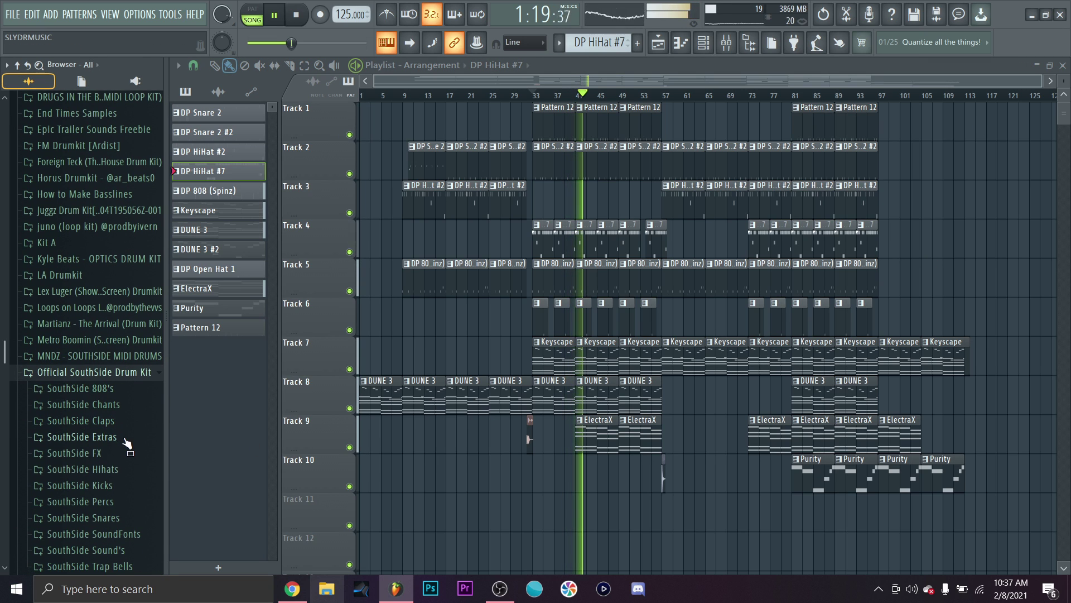
click(120, 438)
key(space)
click(122, 385)
click(124, 294)
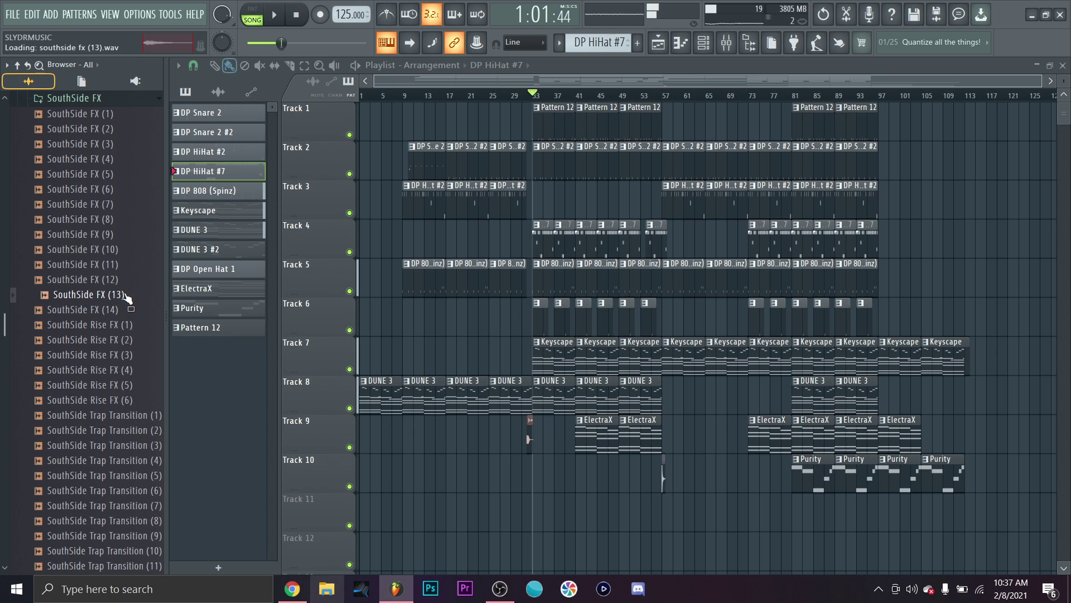
click(124, 264)
click(126, 250)
click(125, 235)
click(124, 219)
click(123, 204)
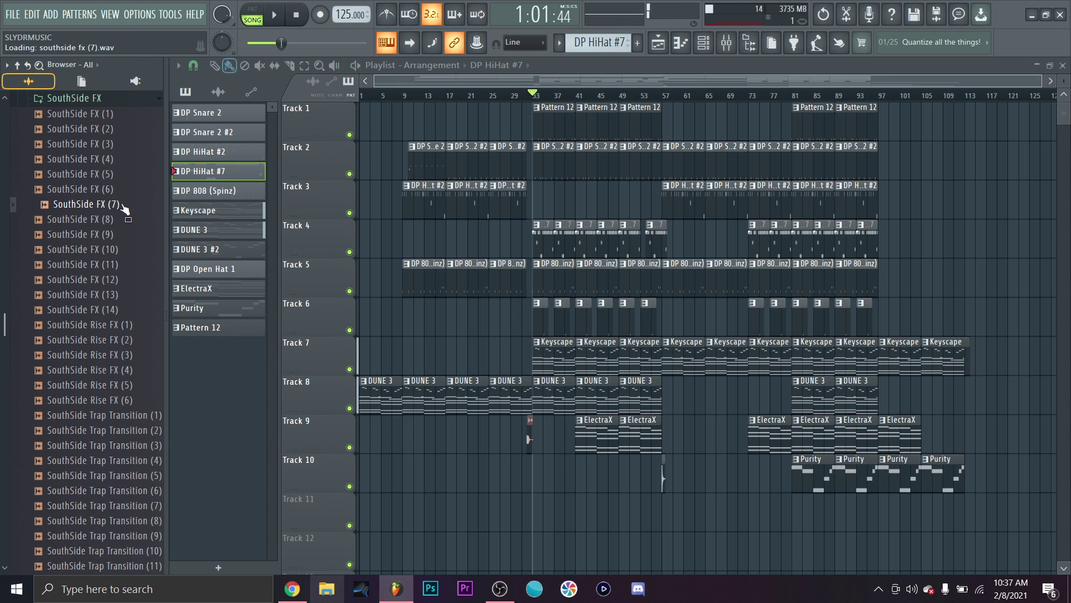
Step: Place SouthSide FX (8) on Track 10 at bar 72 and route the sample to mixer track 11
click(120, 219)
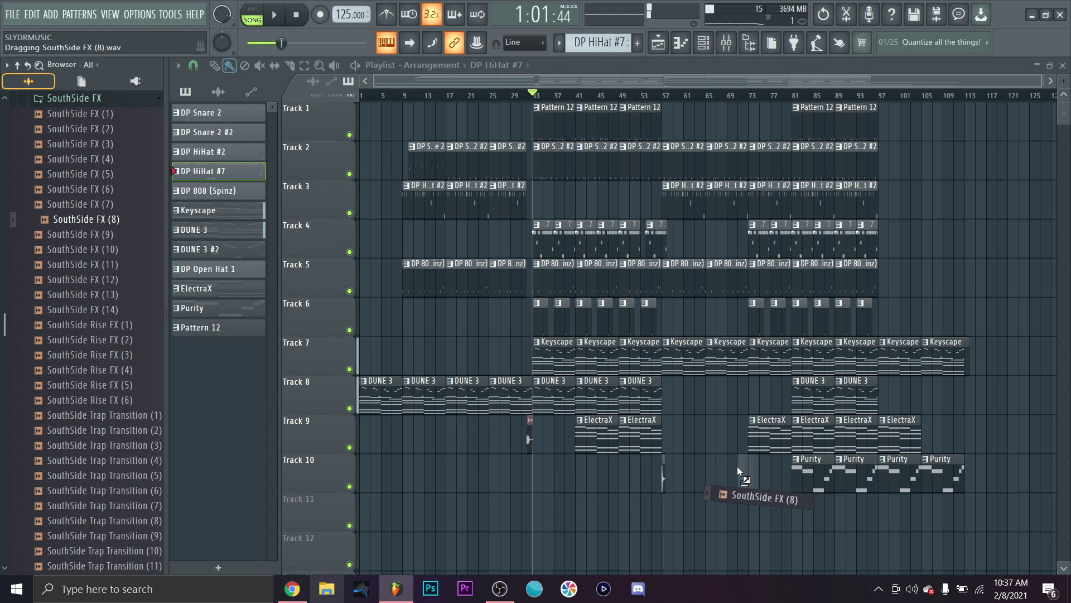
drag(738, 466, 738, 472)
scroll(738, 474, up, 6)
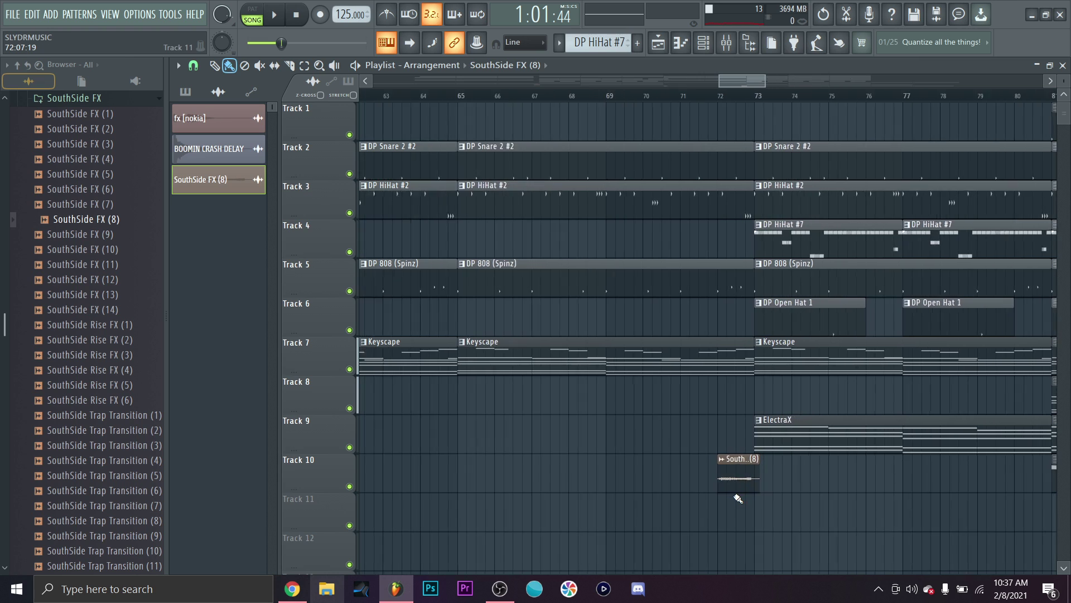
scroll(738, 498, up, 4)
double_click(729, 474)
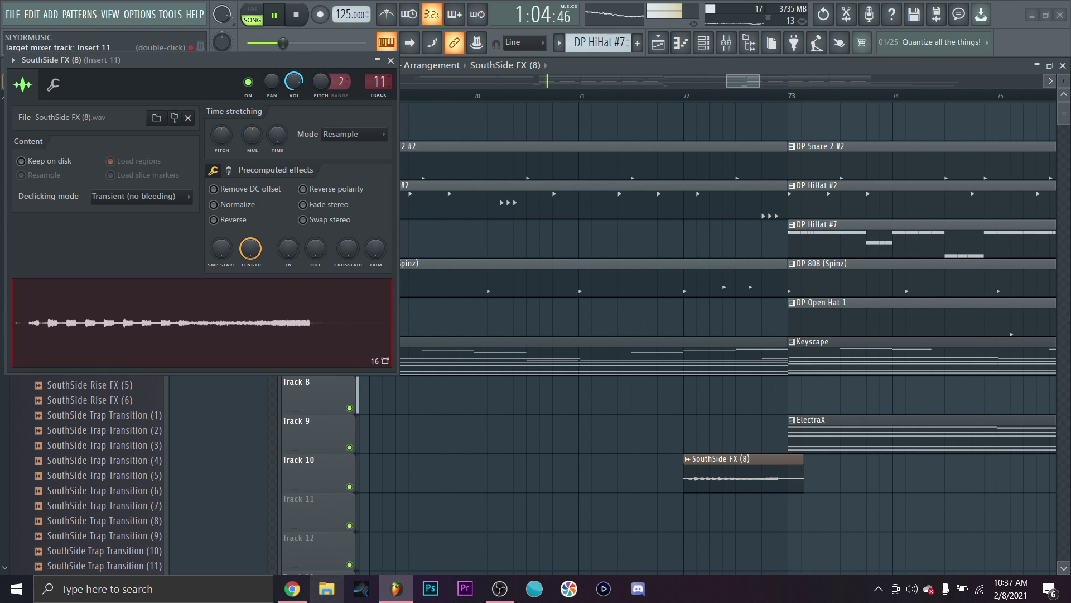
click(391, 61)
scroll(431, 310, down, 10)
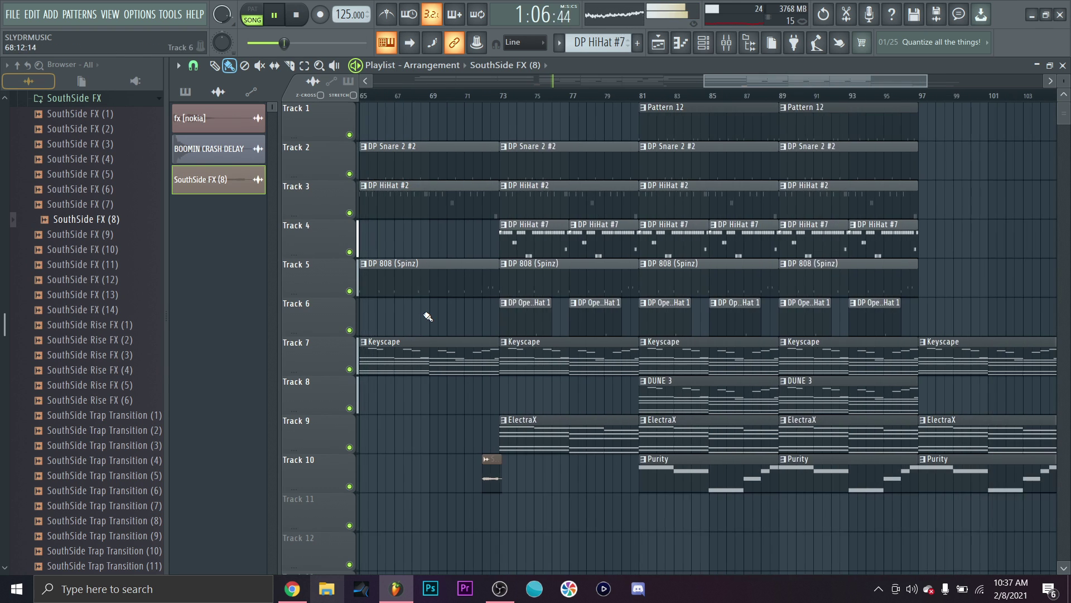
scroll(1005, 237, down, 2)
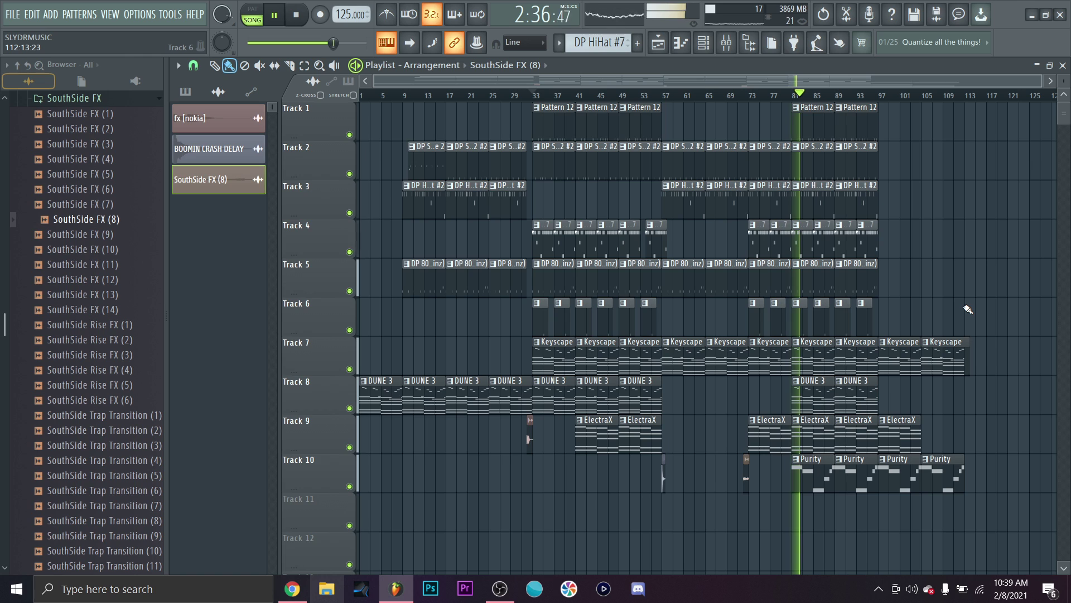
Step: Rename mixer track 10 as "strings" and give it a yellow-green colour
key(F9)
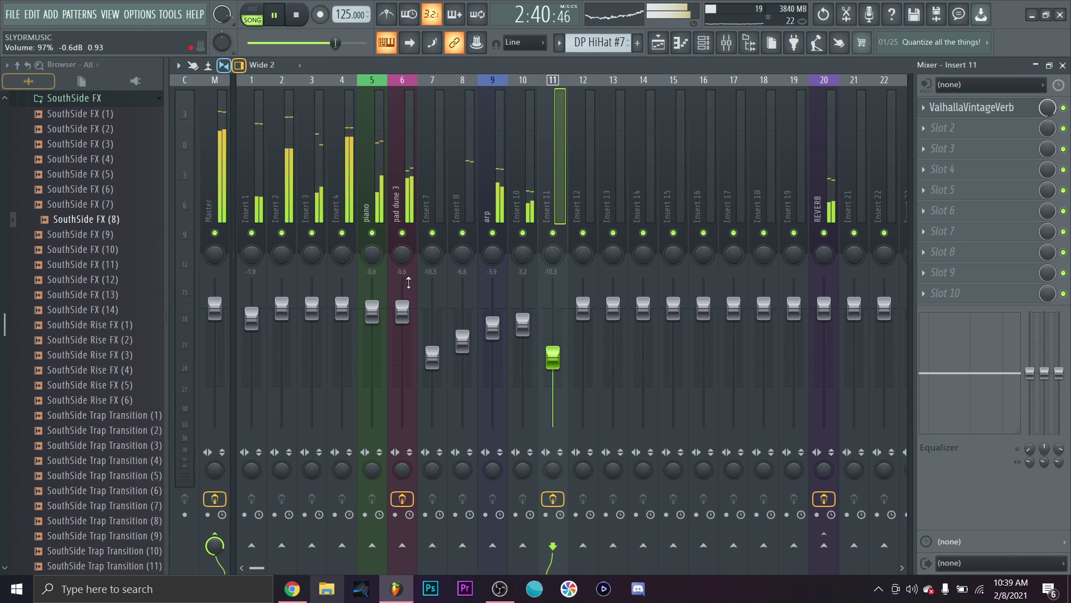
right_click(524, 78)
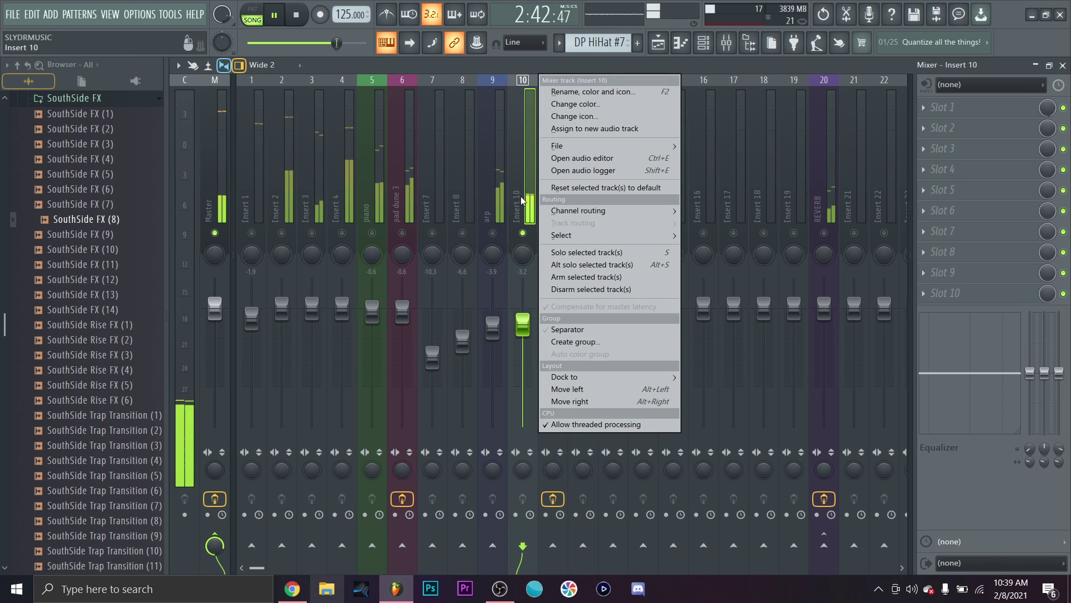
click(580, 92)
text(strings)
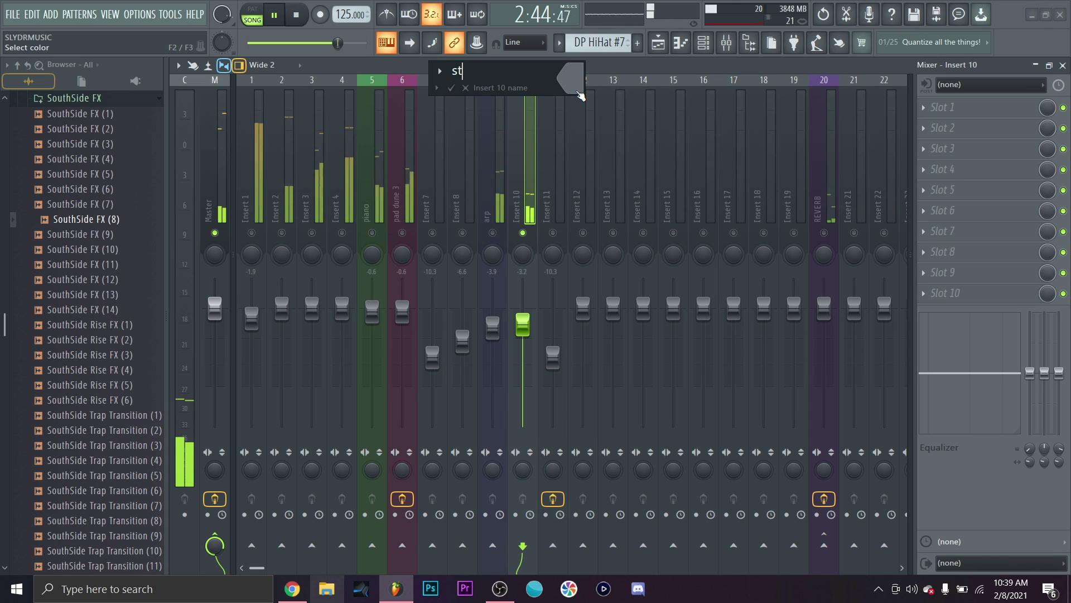
click(579, 93)
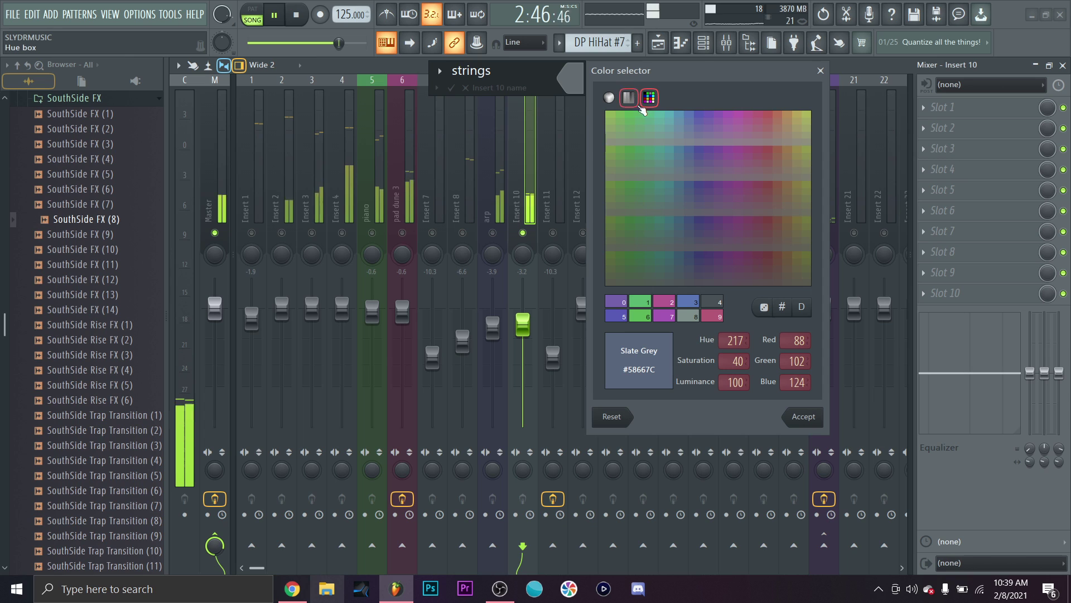
click(808, 120)
click(809, 416)
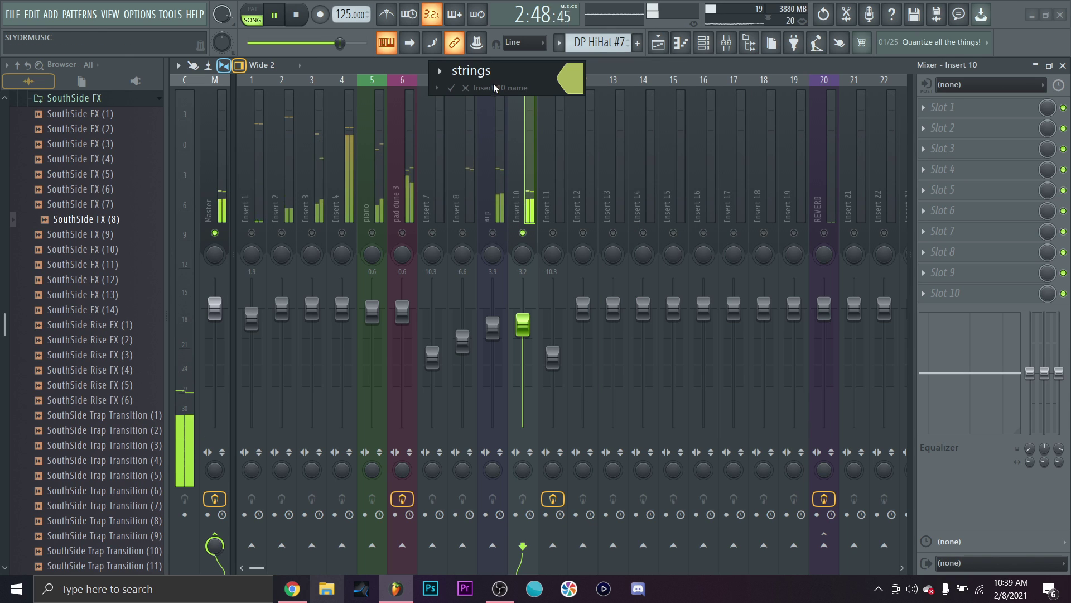
click(452, 88)
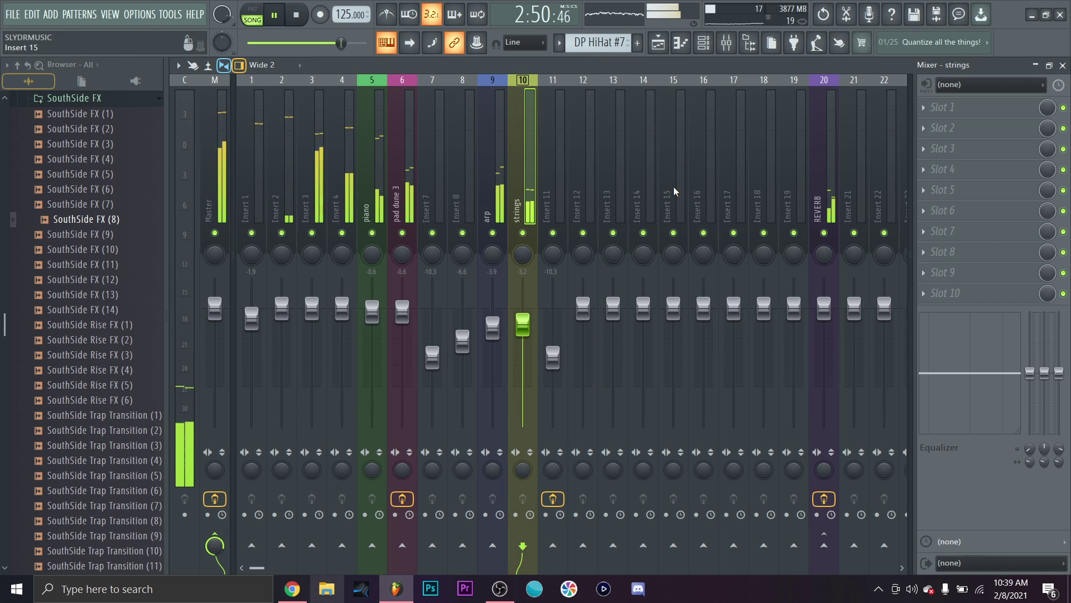
Step: Cut the strings track's low frequencies by 16.3 dB at 243 Hz and send the track to REVERB at a reduced level
click(658, 42)
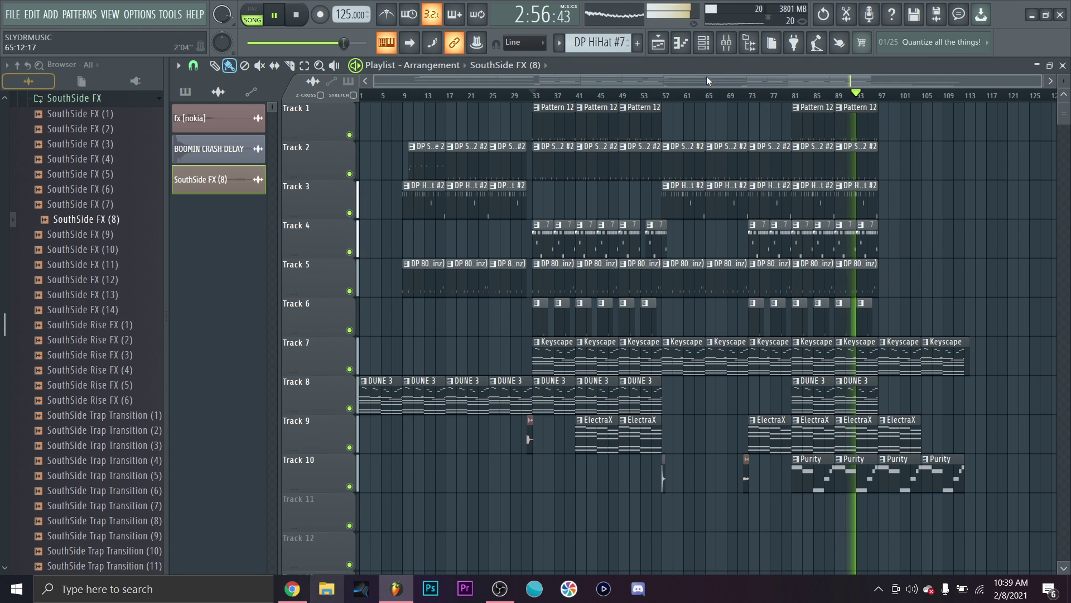
key(F9)
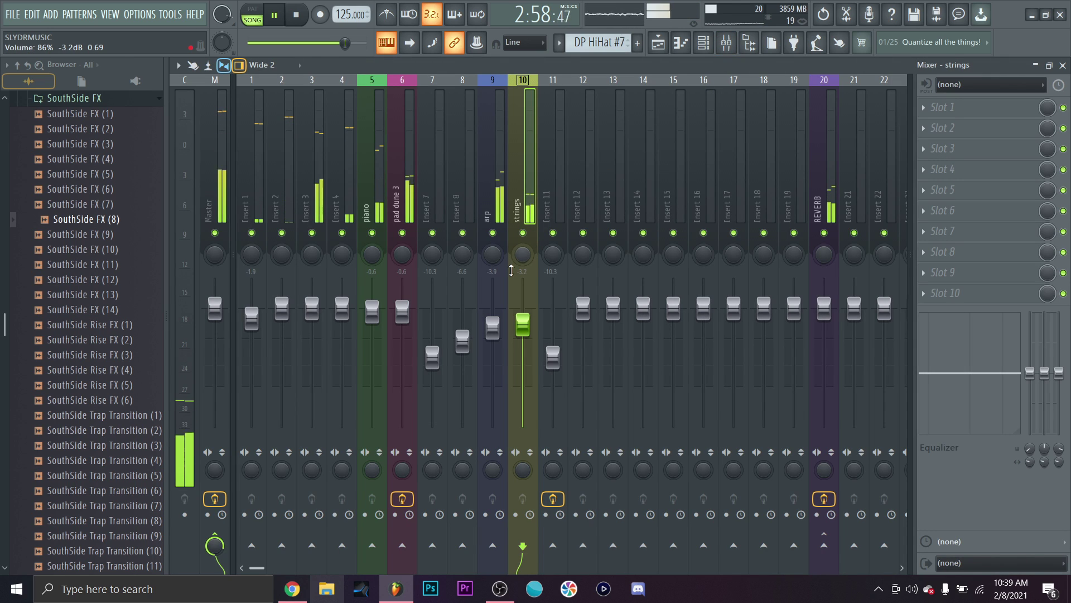
drag(948, 372, 920, 373)
click(824, 545)
drag(824, 545, 825, 558)
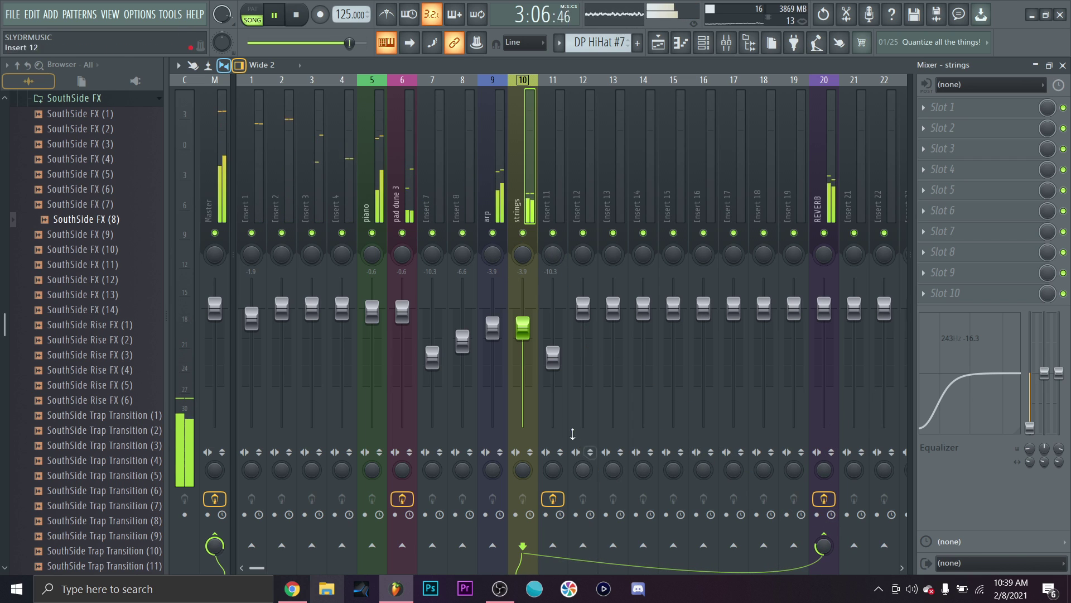
Step: Inspect the ElectraX instrument's preset from the channel rack and return to the playlist
click(659, 42)
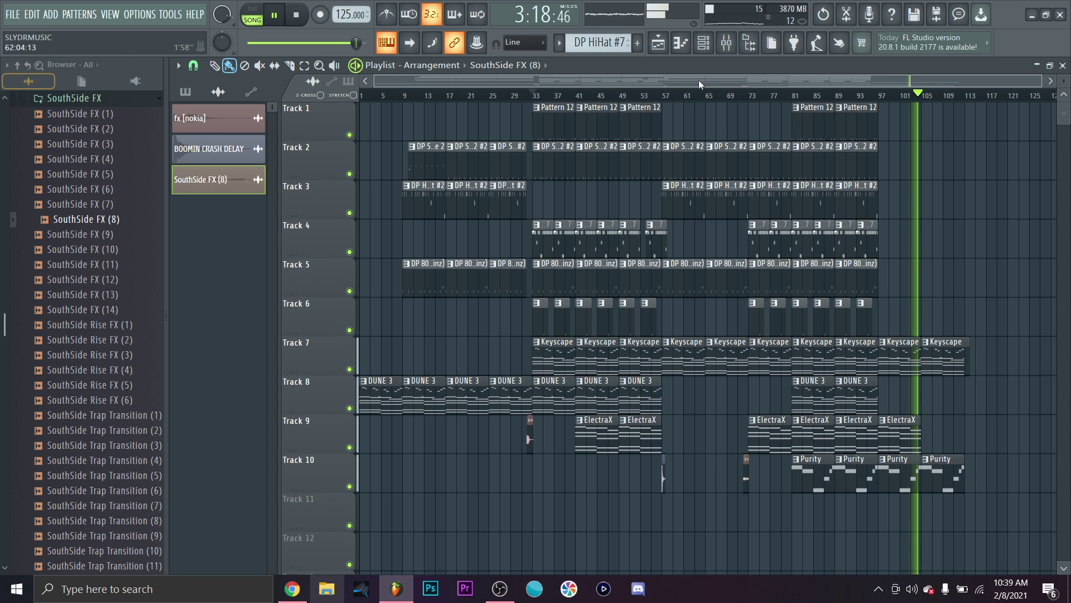
click(703, 42)
click(300, 263)
click(299, 275)
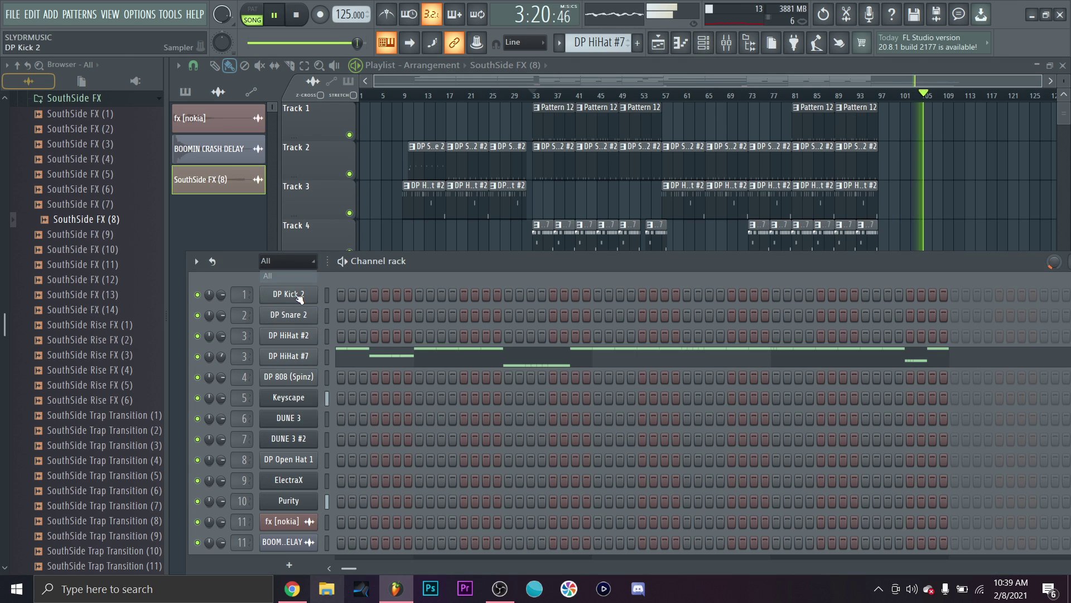
click(289, 481)
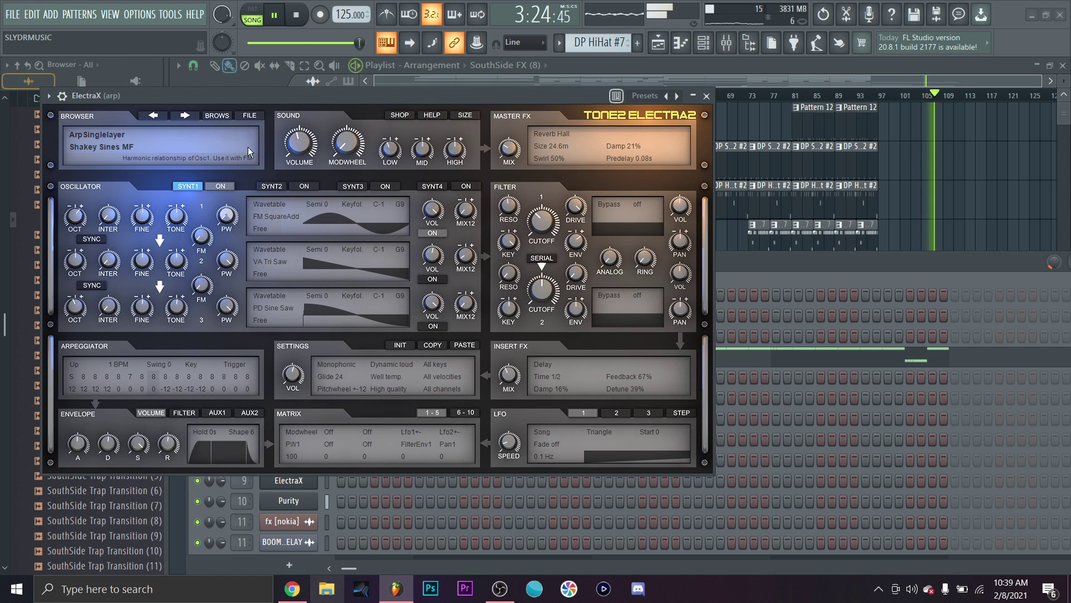
click(693, 96)
key(F6)
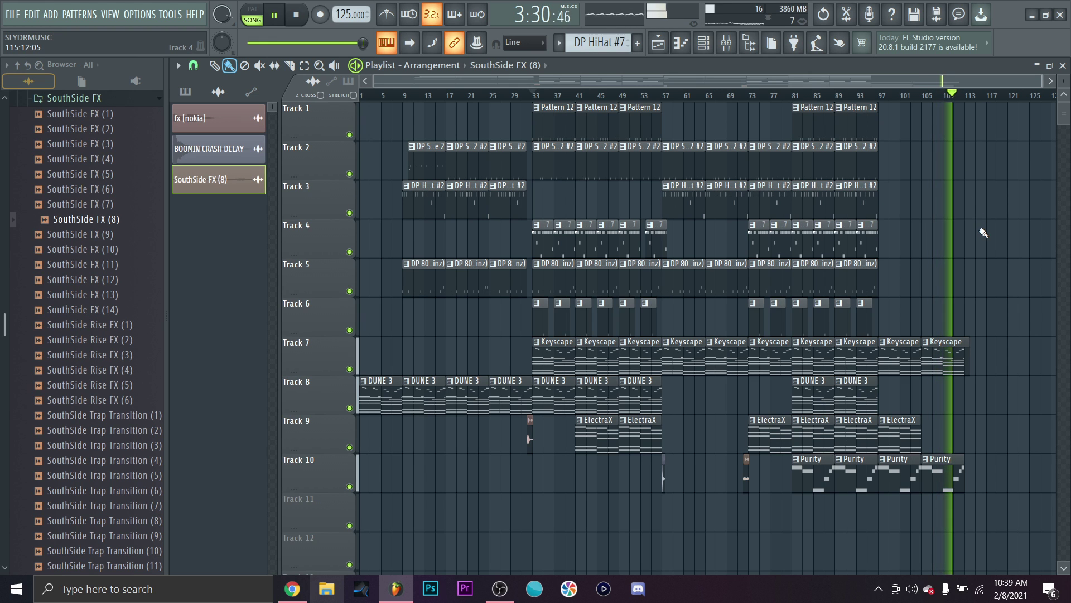
Step: Examine the ending of the arrangement around bars 100–117 and check the mixer levels
scroll(980, 232, up, 5)
scroll(977, 240, up, 1)
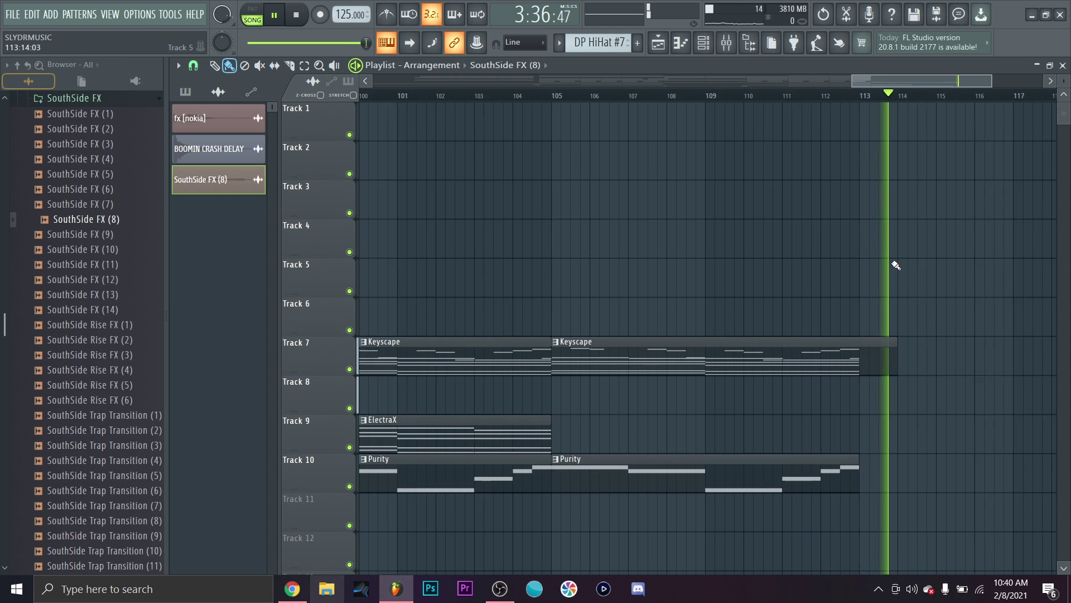
scroll(894, 266, down, 6)
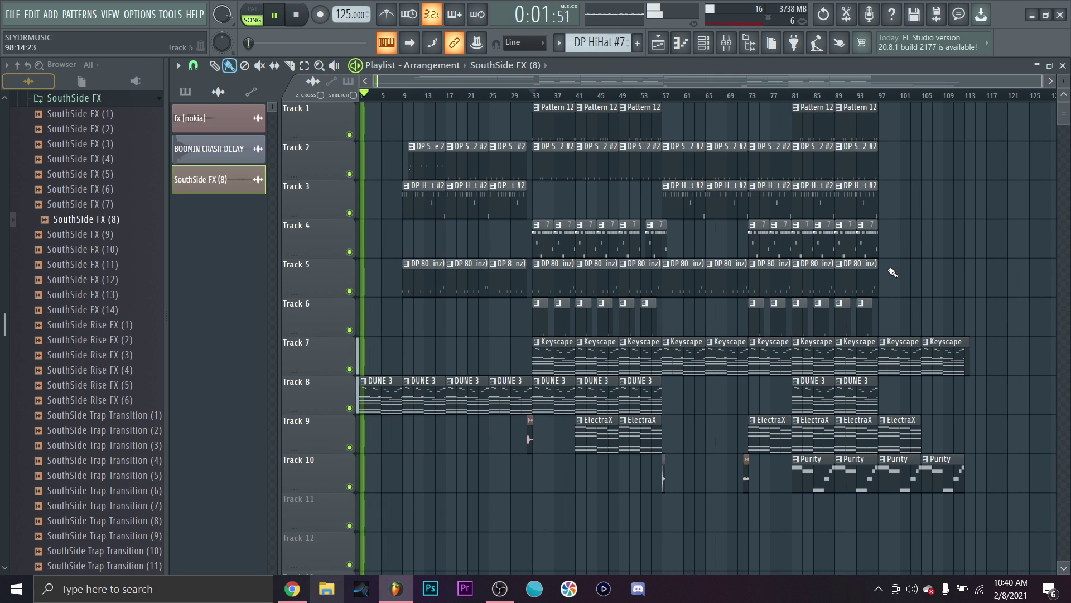
key(F9)
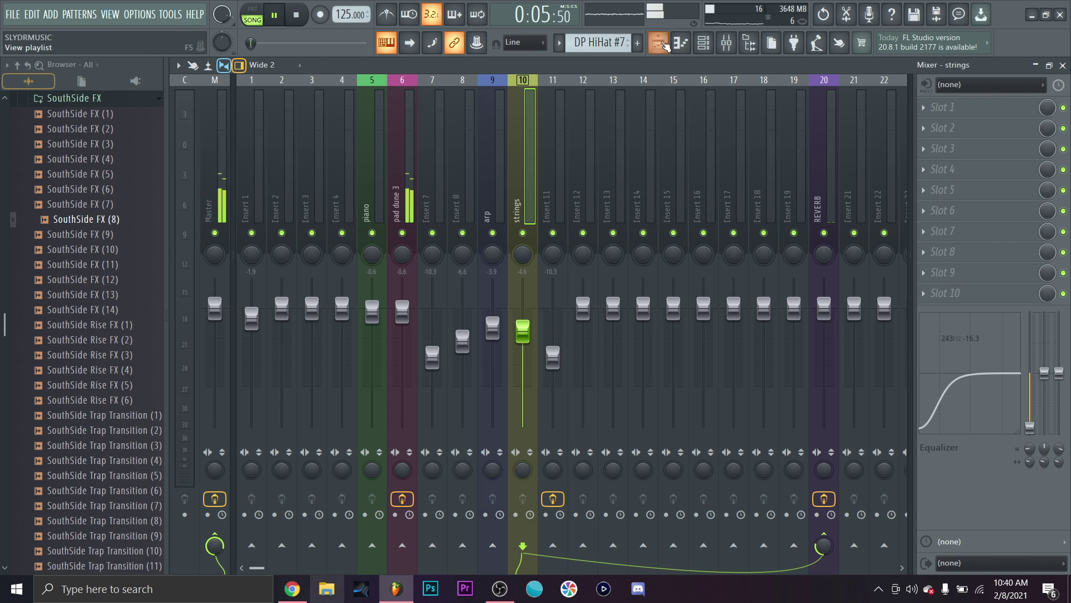
key(F9)
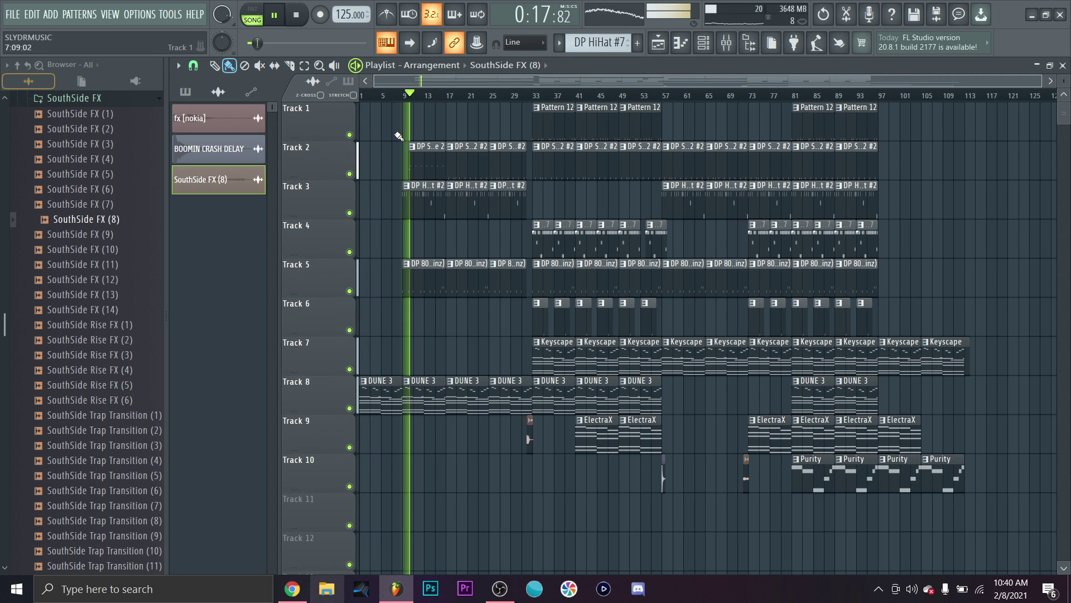
Step: Play the song from bar 9 to review the drum entry and the rest of the arrangement
scroll(396, 138, up, 5)
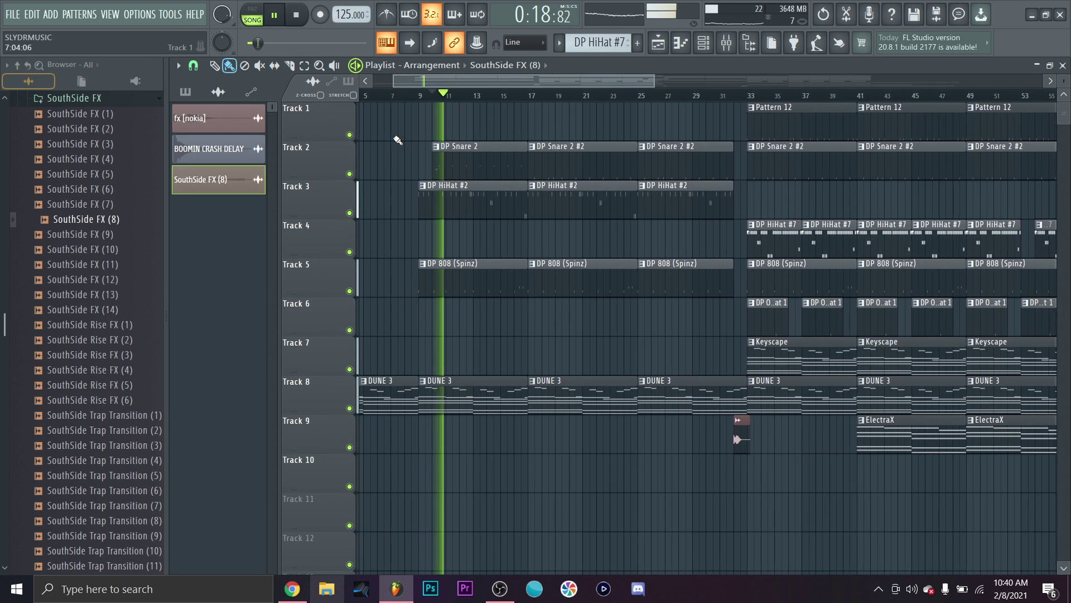
scroll(402, 148, up, 2)
click(442, 95)
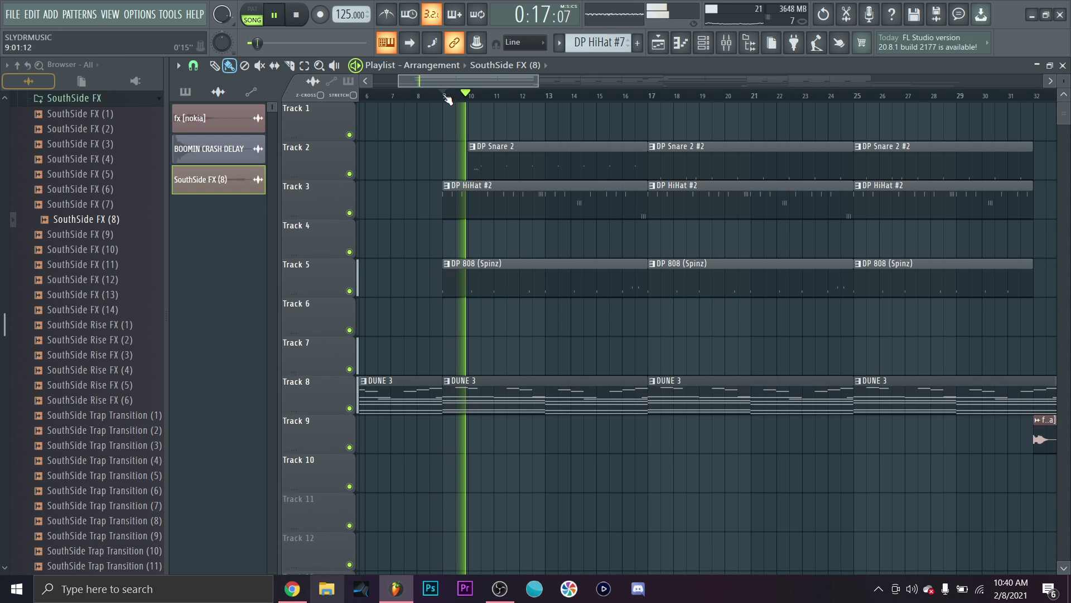
scroll(539, 257, down, 4)
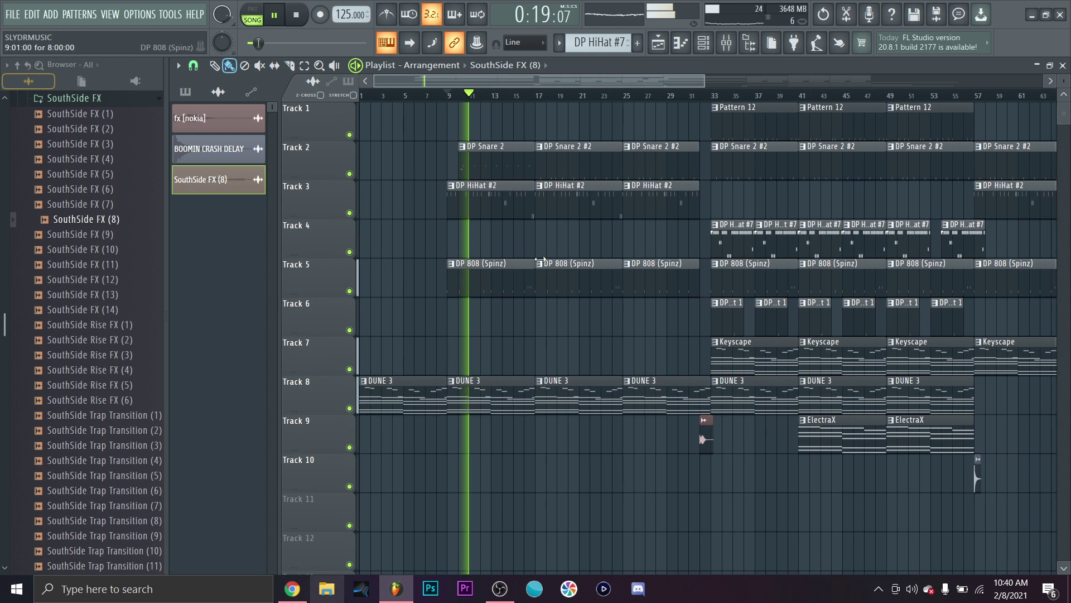
scroll(542, 258, down, 2)
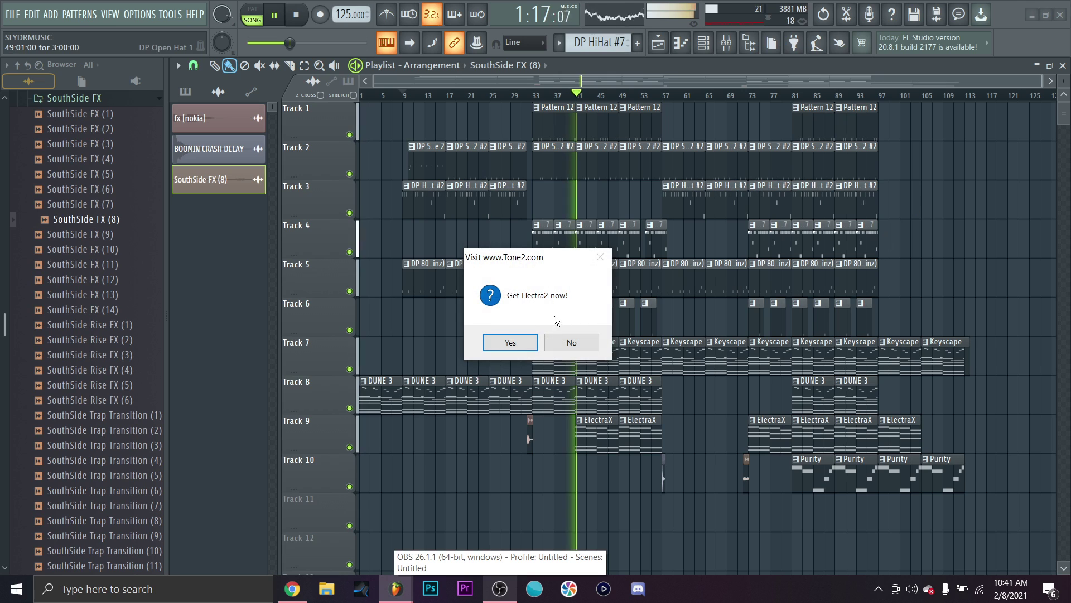
Step: Move the Electra2 purchase dialog clear of the playlist and restart song playback from the beginning
drag(564, 265, 824, 602)
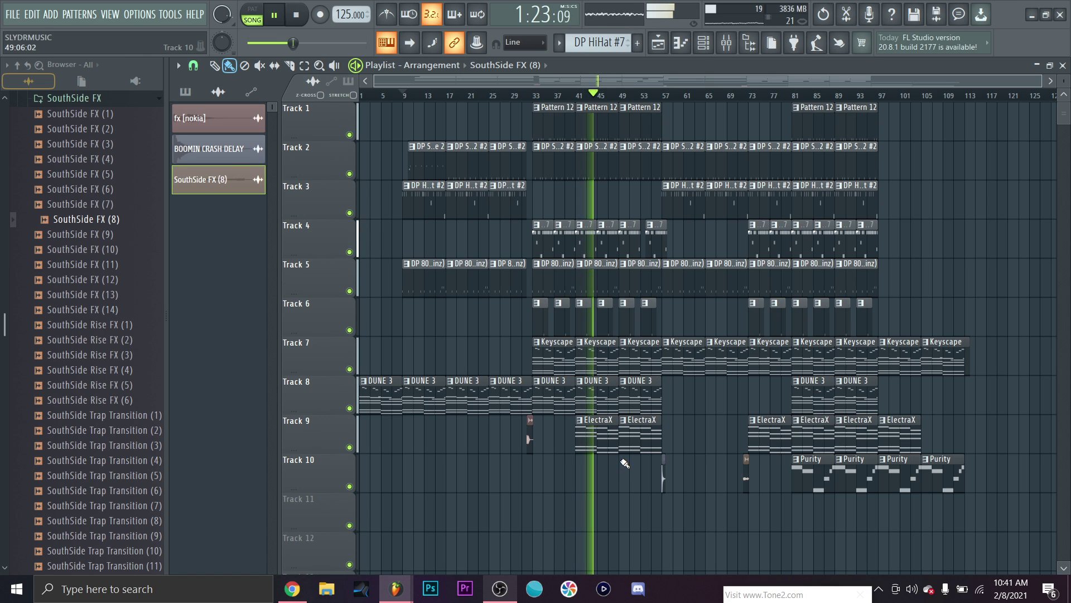
key(space)
key(space)
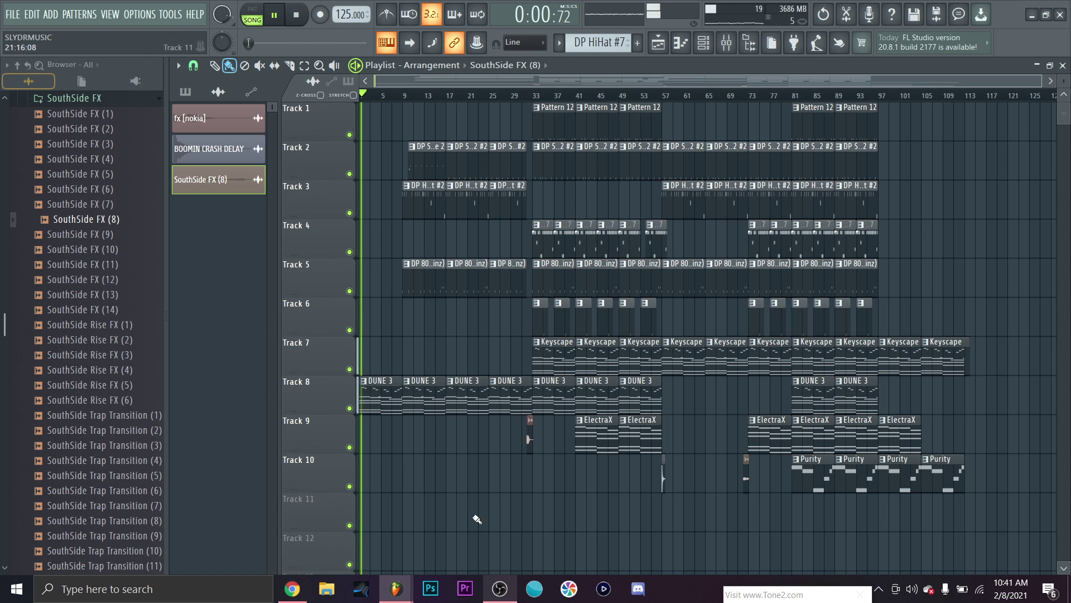
click(505, 597)
click(505, 597)
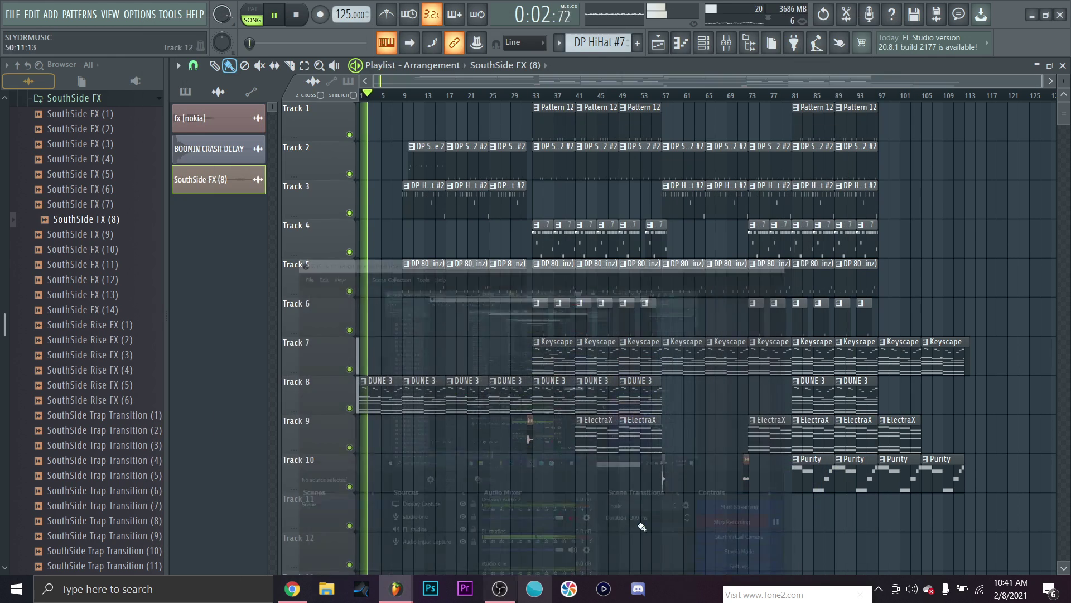